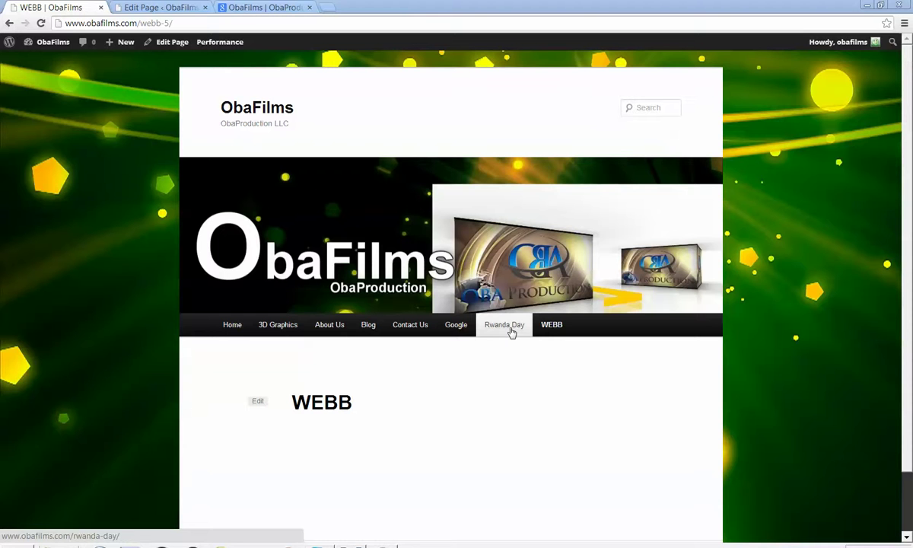
Open the site's Rwanda Day page and examine its photo sphere gallery and the embedded videos down to the footer.
left_click(512, 332)
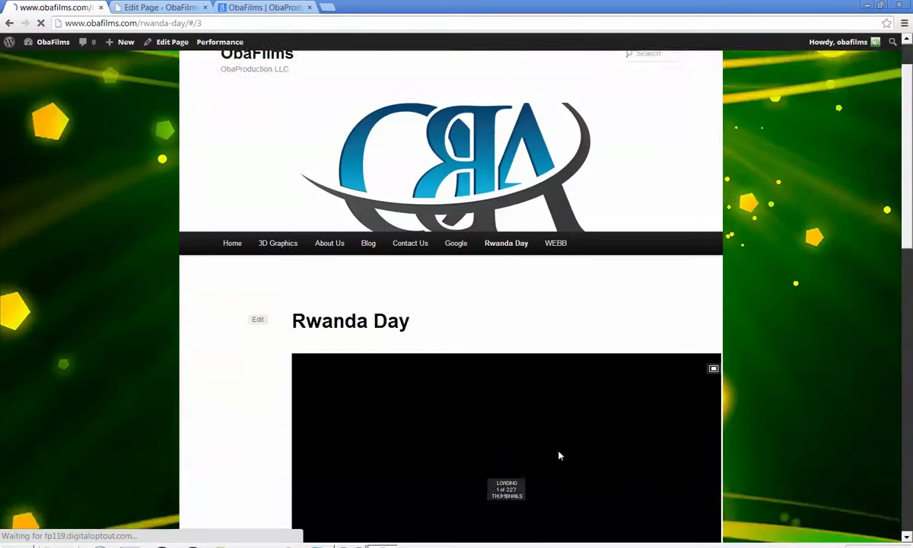
scroll(559, 455, "down", 4)
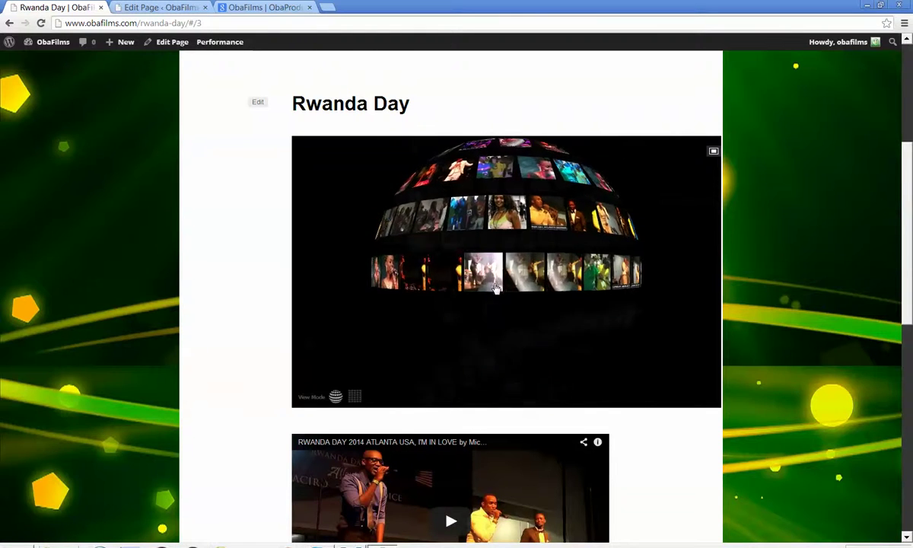
scroll(494, 289, "down", 2)
scroll(495, 289, "up", 2)
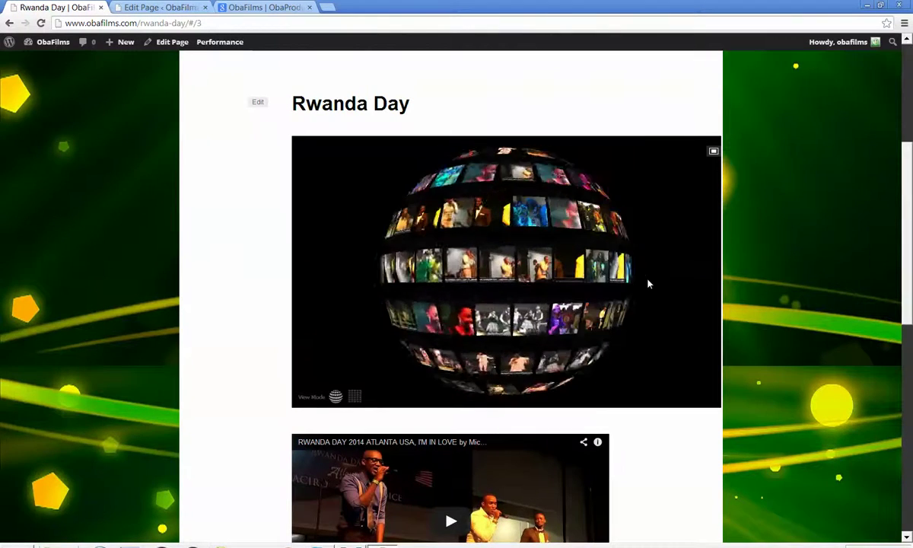
scroll(669, 350, "down", 1)
scroll(677, 378, "down", 3)
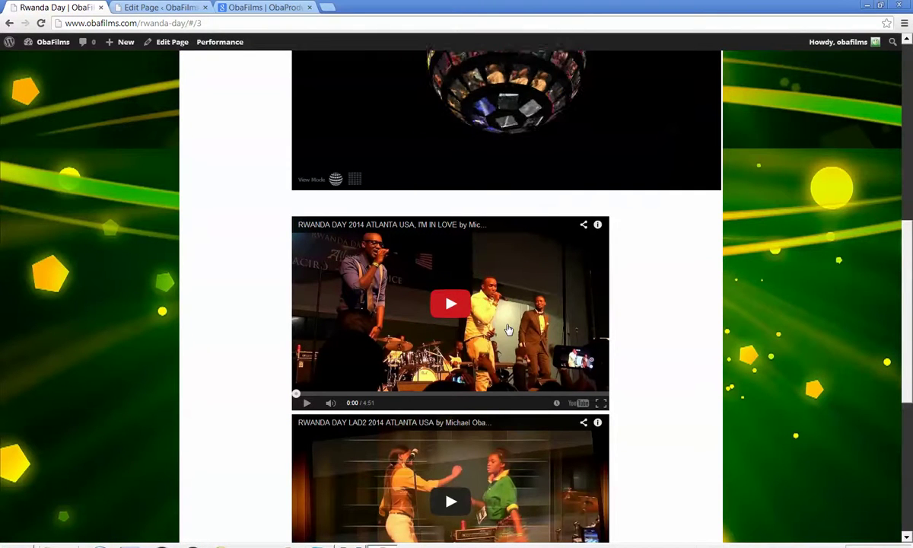
scroll(508, 329, "down", 2)
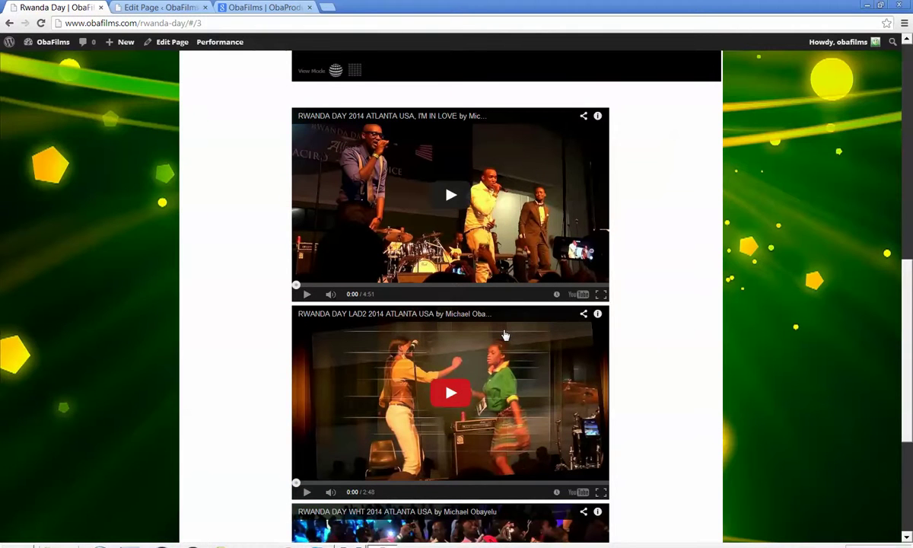
scroll(506, 342, "down", 4)
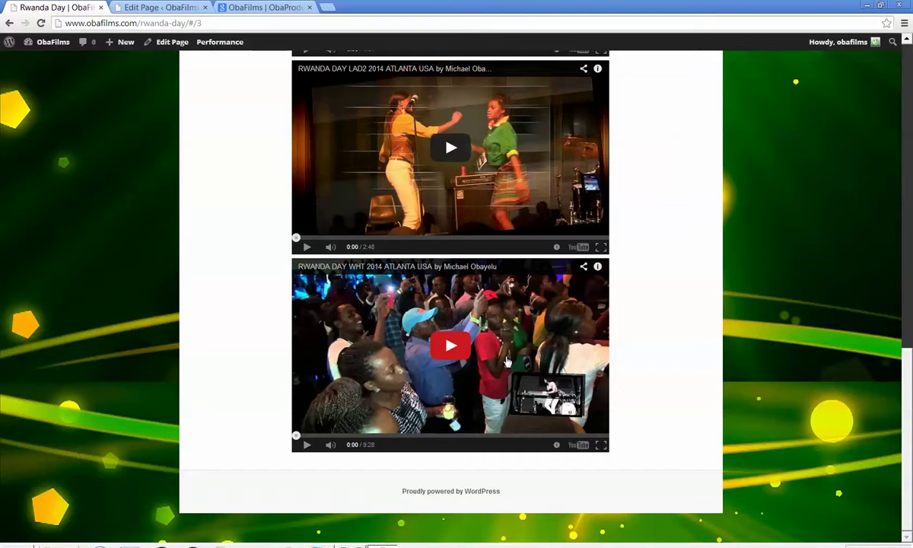
scroll(506, 361, "up", 4)
scroll(506, 364, "down", 4)
scroll(506, 365, "up", 12)
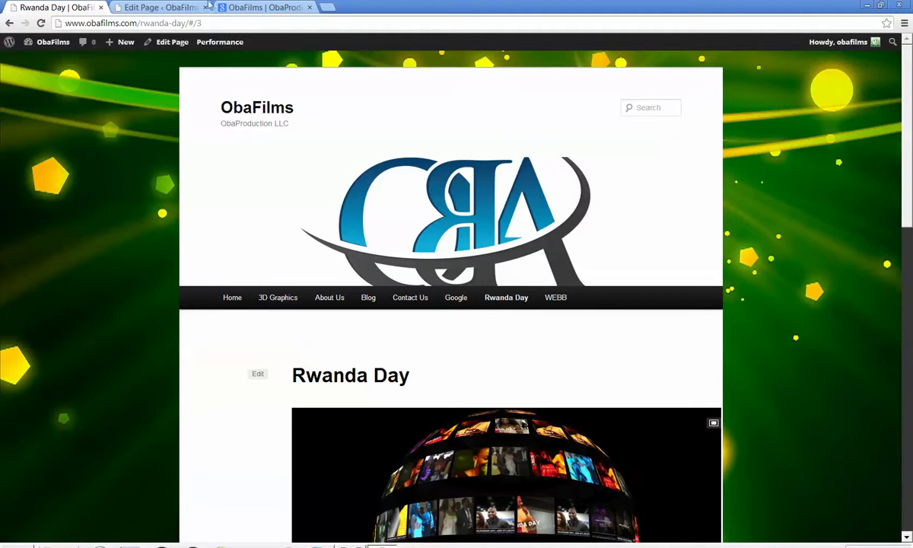
Go from the site's front end to its admin dashboard and open the Widgets settings under Appearance.
left_click(157, 8)
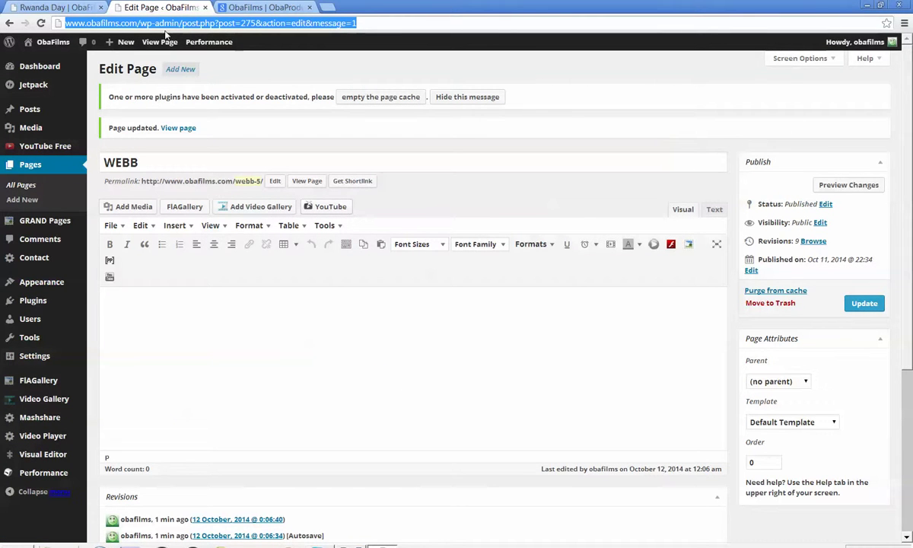
left_click(277, 7)
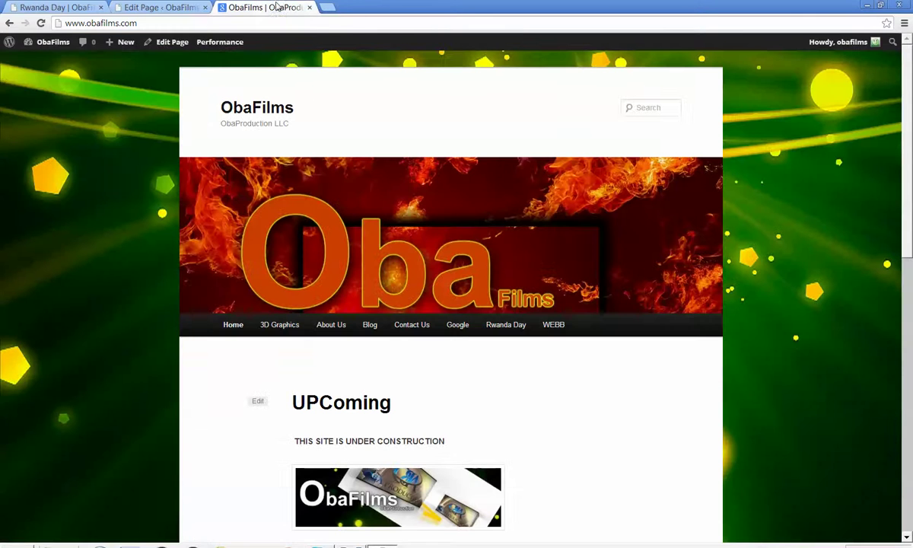
left_click(52, 46)
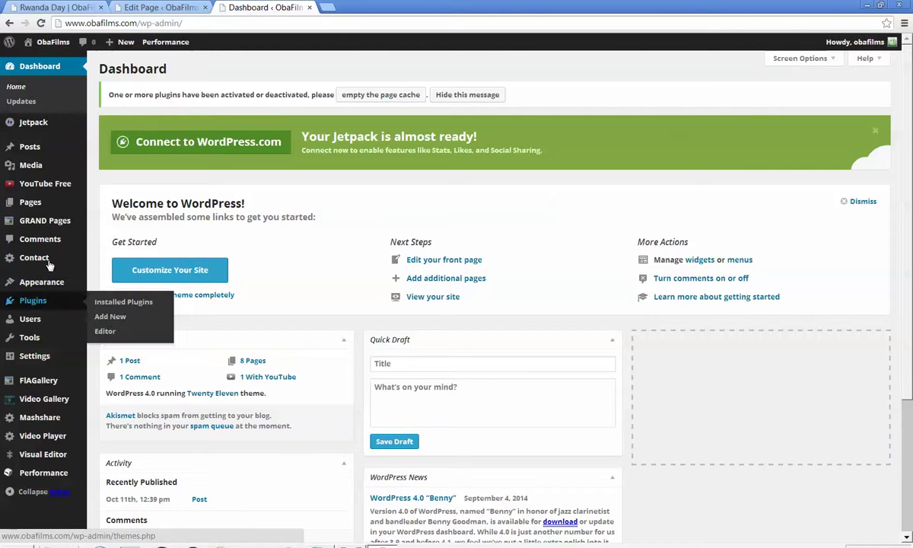
mouse_move(40, 305)
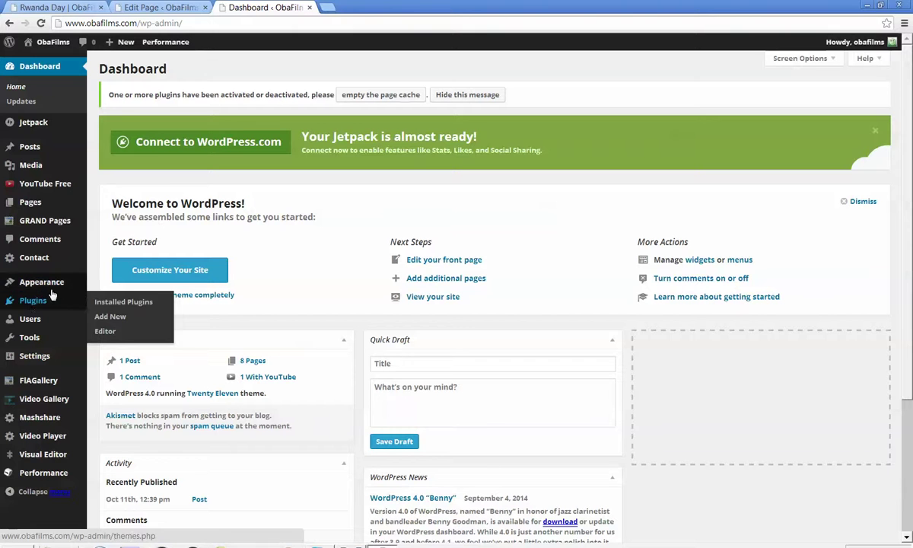
mouse_move(40, 225)
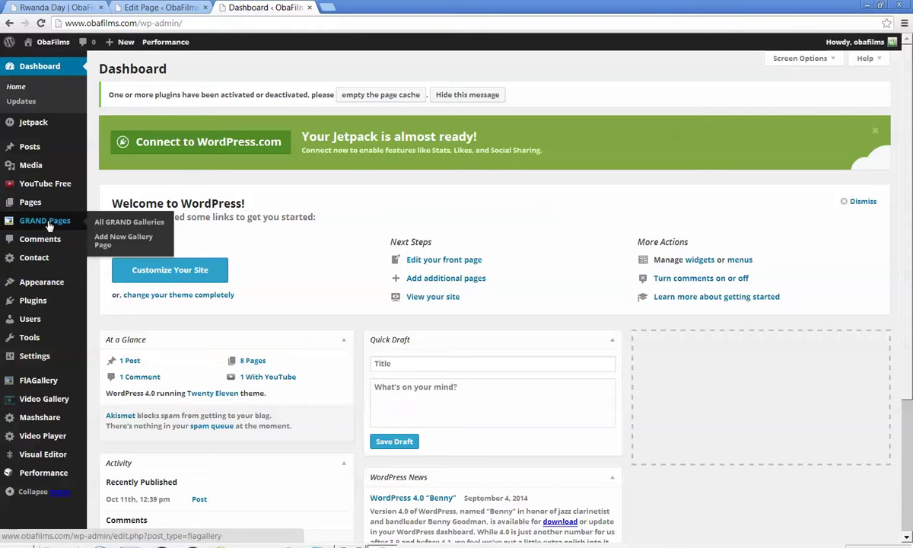
mouse_move(34, 281)
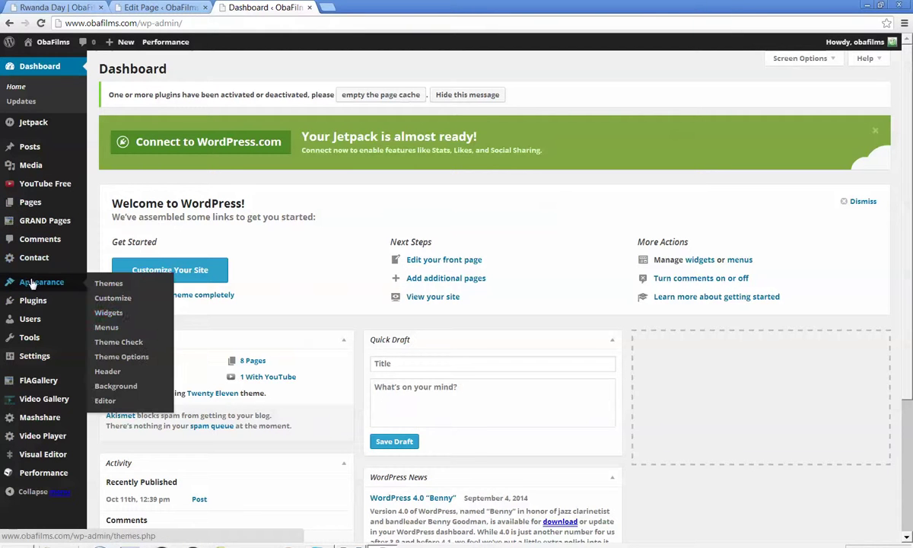
left_click(108, 313)
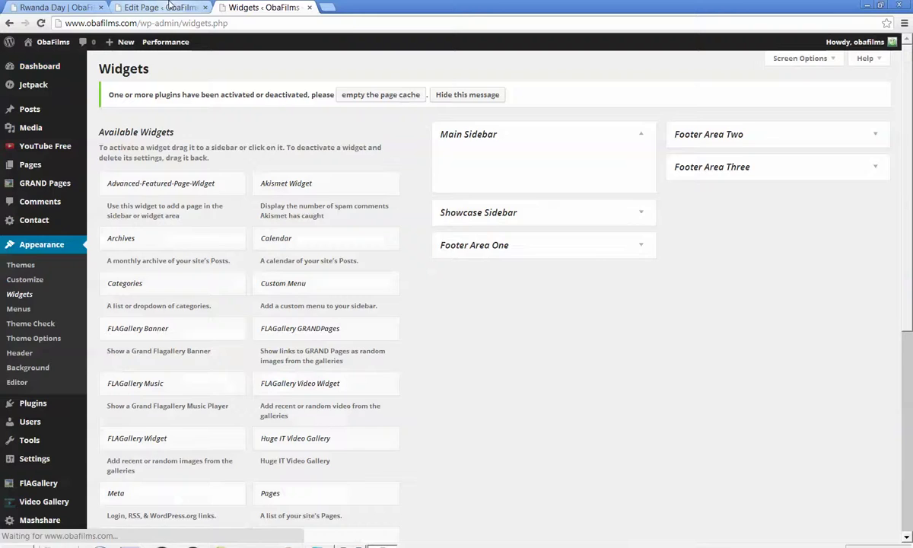
left_click(160, 7)
left_click(257, 6)
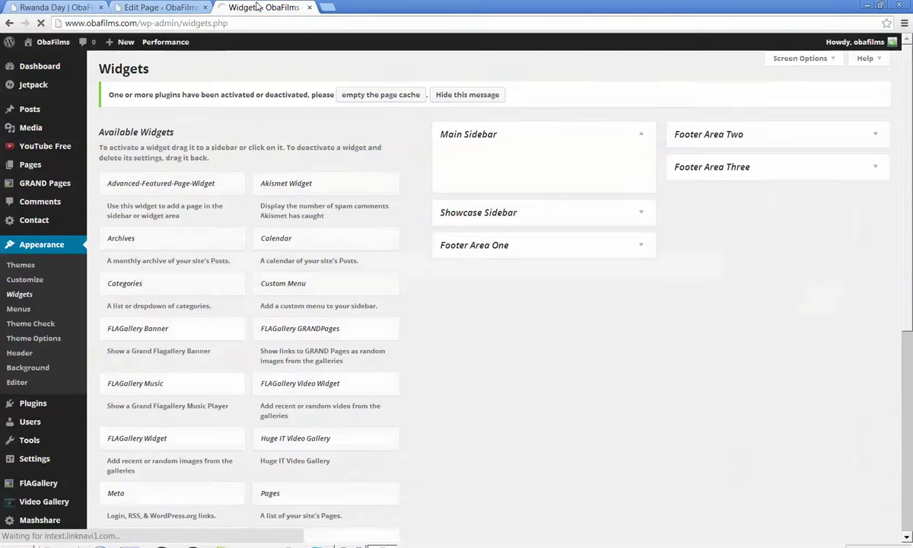
Expand Footer Area One and Showcase Sidebar, and move both Youtube Channel Gallery widgets from Showcase Sidebar to Footer Area One.
left_click(498, 247)
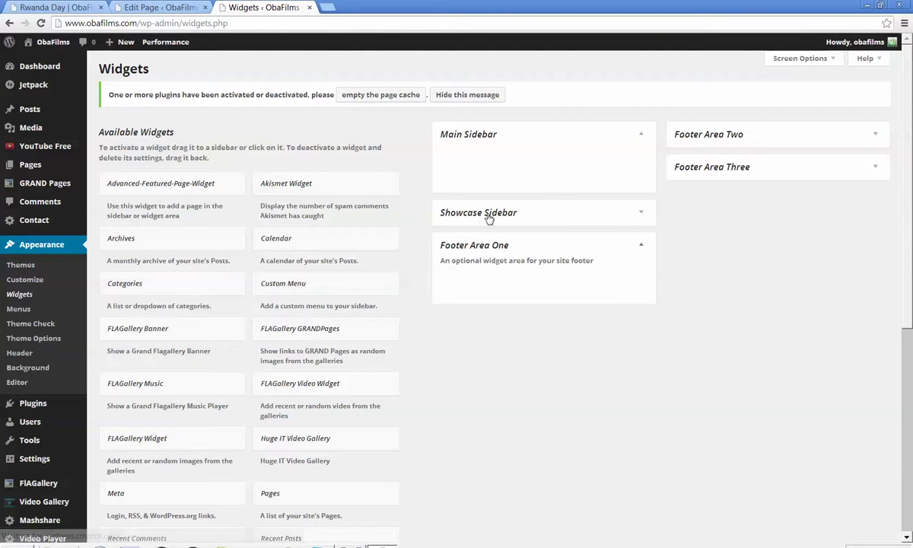
left_click(491, 213)
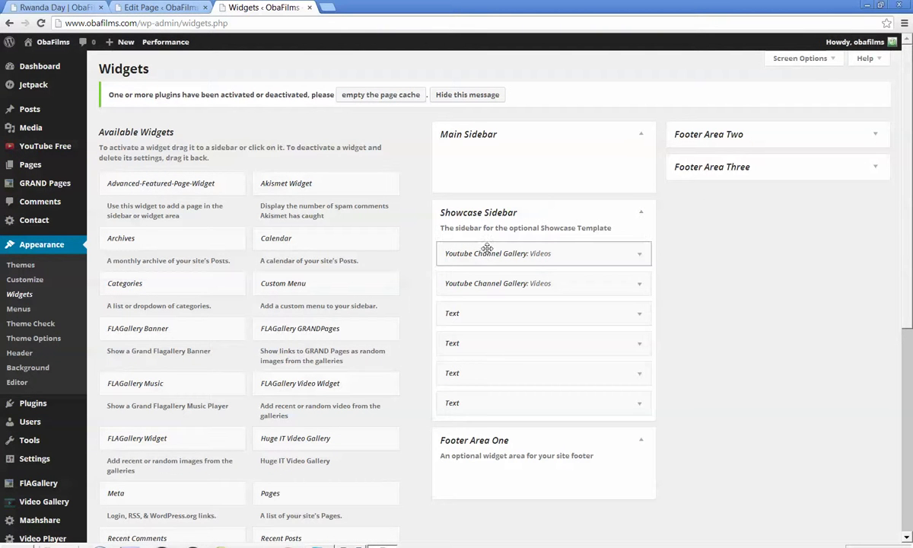
left_click_drag(485, 272, 493, 424)
left_click_drag(480, 253, 486, 429)
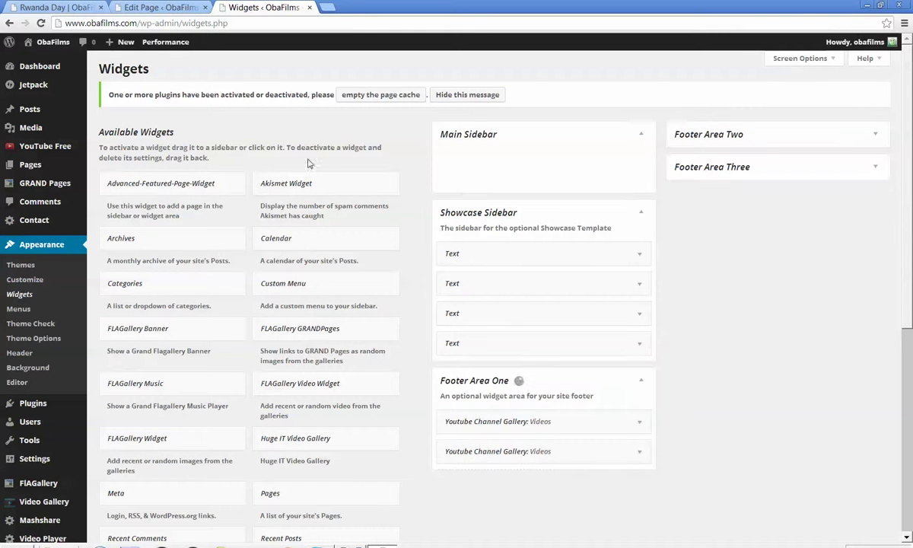
Review the already loaded Rwanda Day page from the photo gallery down to the footer.
left_click(57, 8)
scroll(516, 371, "down", 3)
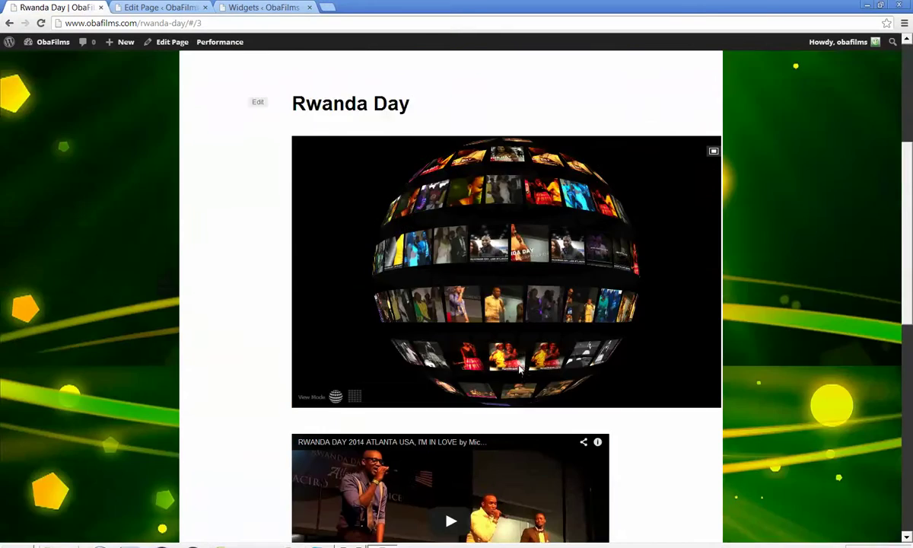
scroll(521, 370, "down", 10)
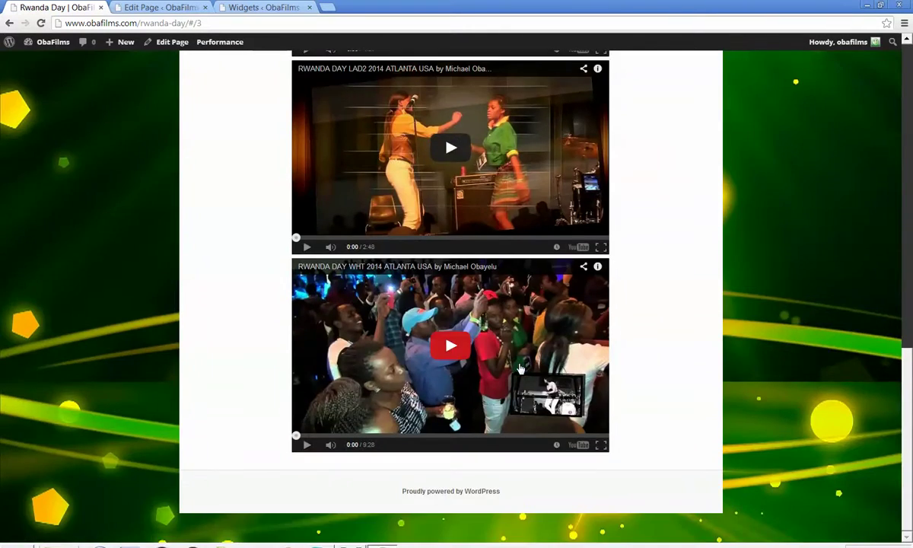
scroll(520, 369, "up", 15)
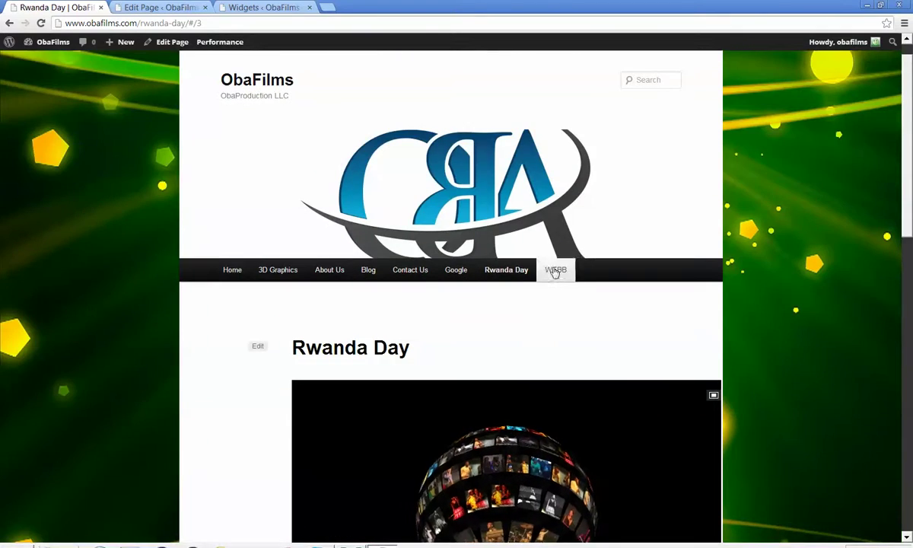
Open the WEBB page and examine the two YouTube video galleries in its footer, checking them against the widget layout.
left_click(555, 271)
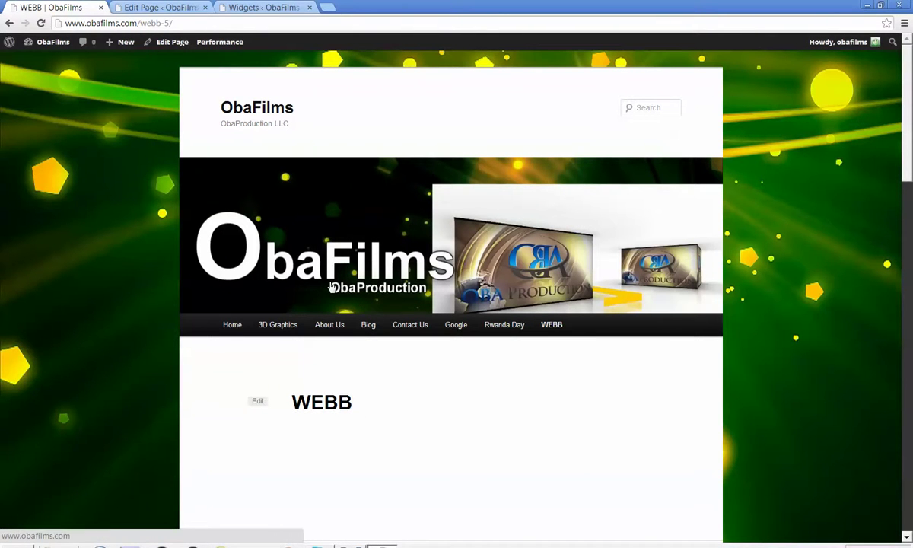
left_click(243, 7)
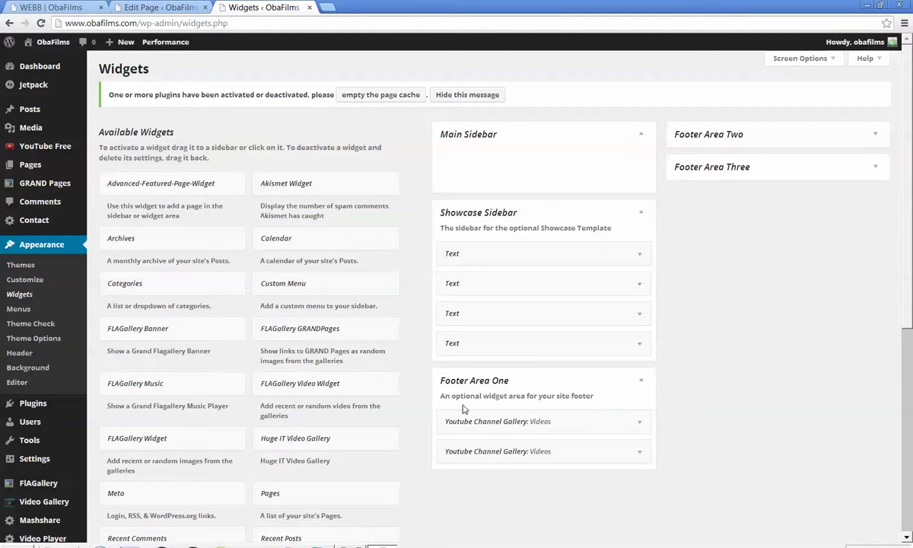
left_click(53, 8)
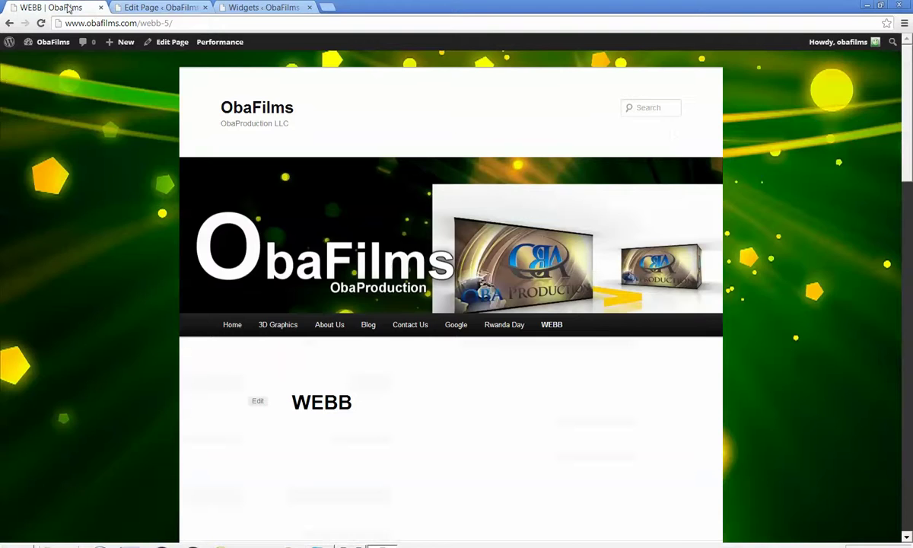
scroll(529, 394, "down", 3)
scroll(531, 397, "down", 3)
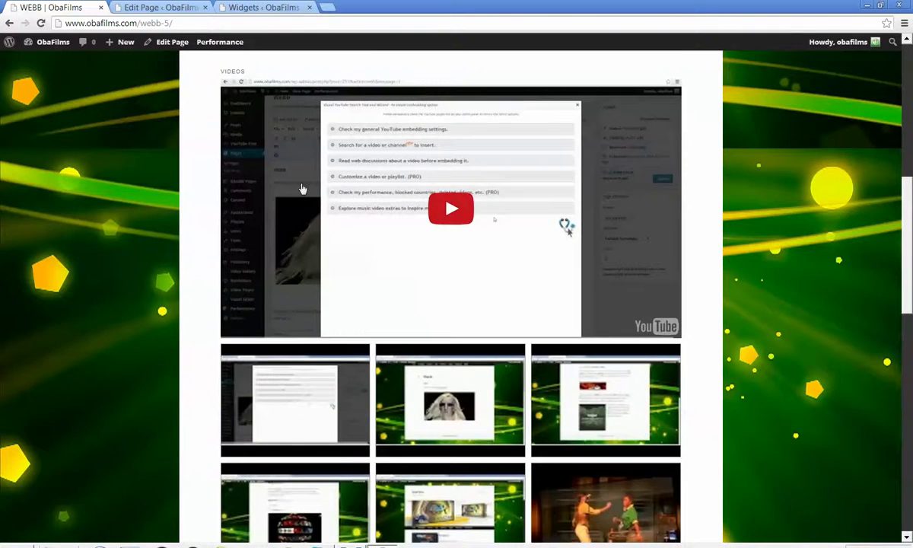
scroll(422, 274, "down", 6)
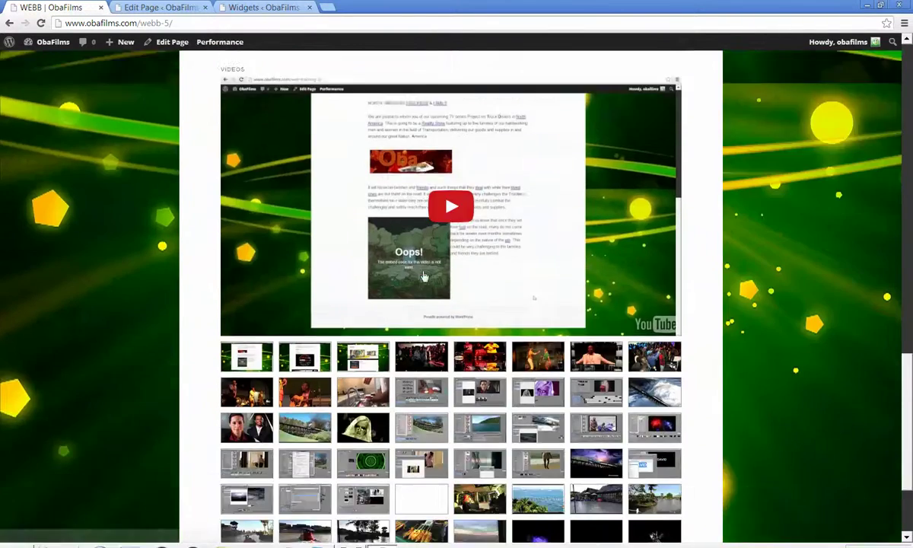
scroll(424, 276, "down", 2)
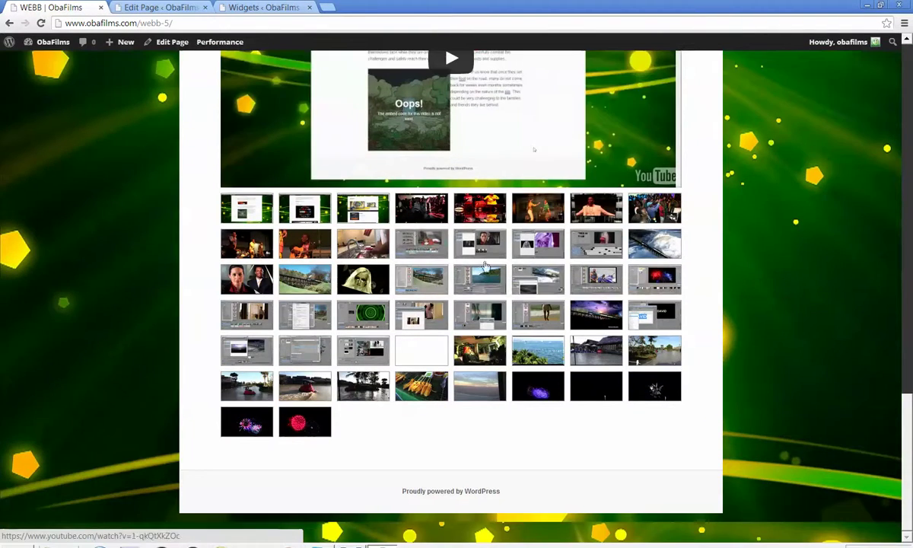
scroll(585, 395, "up", 10)
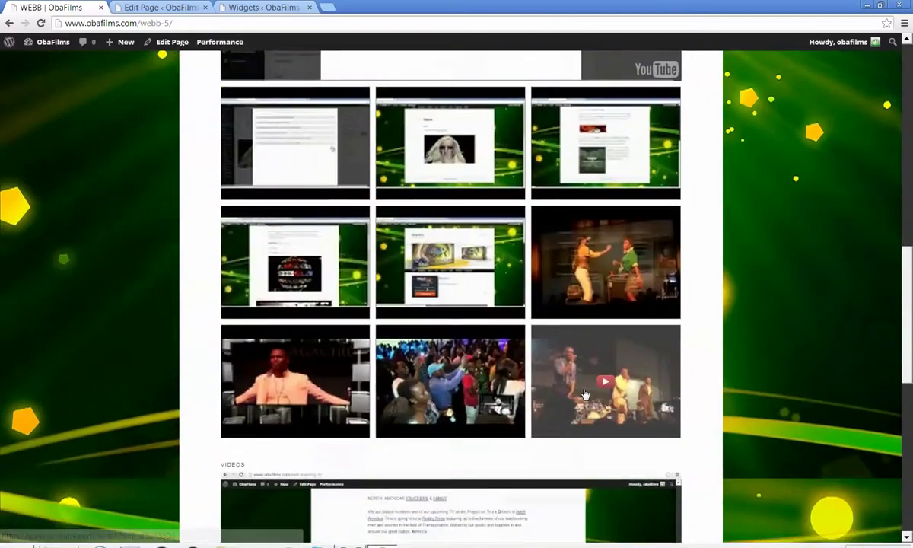
scroll(585, 394, "down", 8)
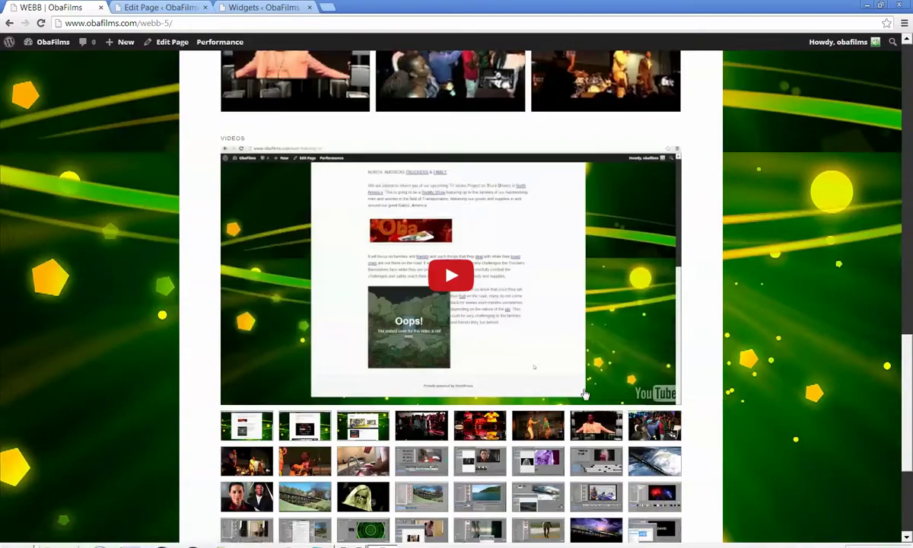
scroll(585, 394, "up", 5)
scroll(585, 394, "up", 6)
Move both Youtube Channel Gallery widgets from Footer Area One back to the head of the Showcase Sidebar.
left_click(249, 11)
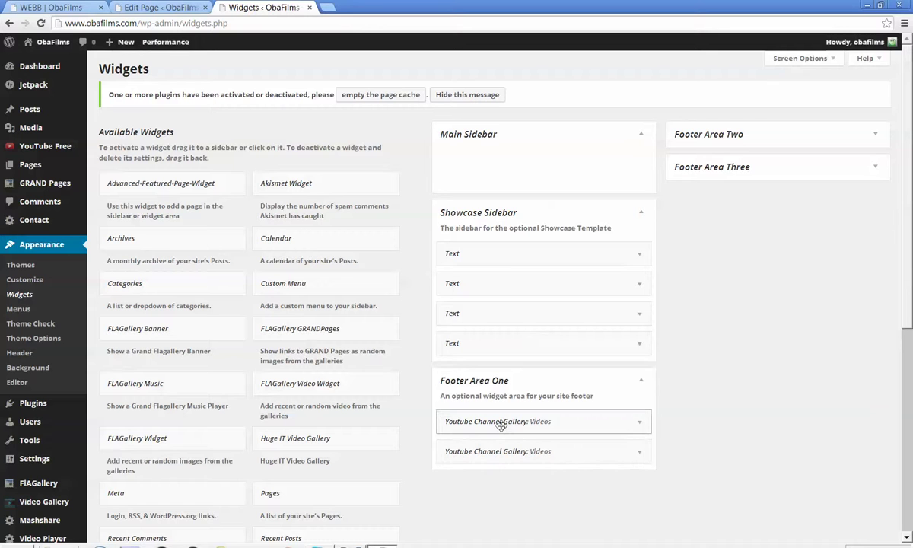
left_click_drag(493, 388, 499, 255)
left_click_drag(521, 452, 458, 248)
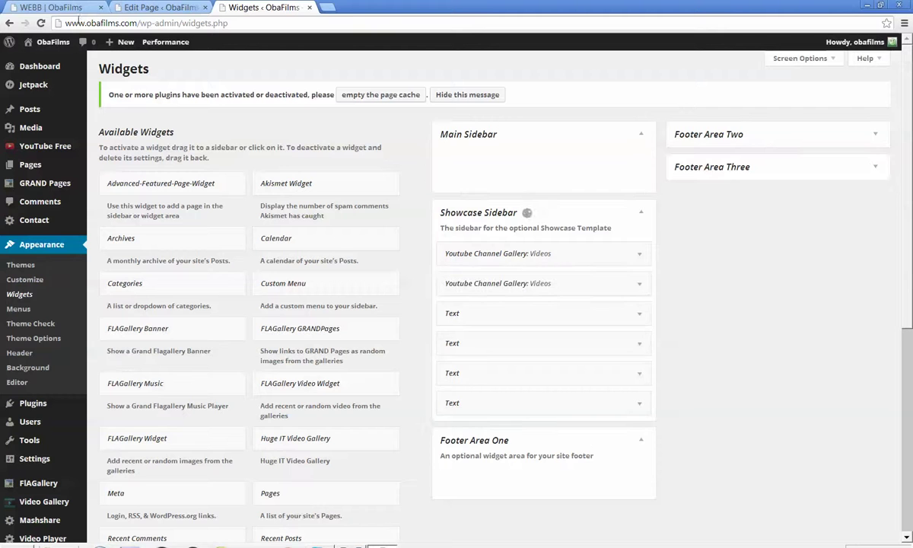
Reload the WEBB page on the site and check its content area and footer.
left_click(53, 8)
right_click(760, 235)
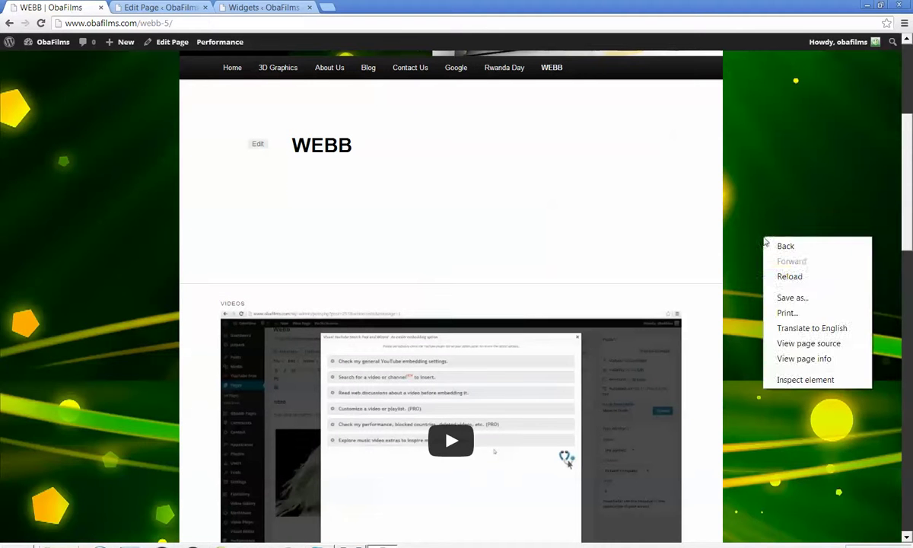
left_click(787, 280)
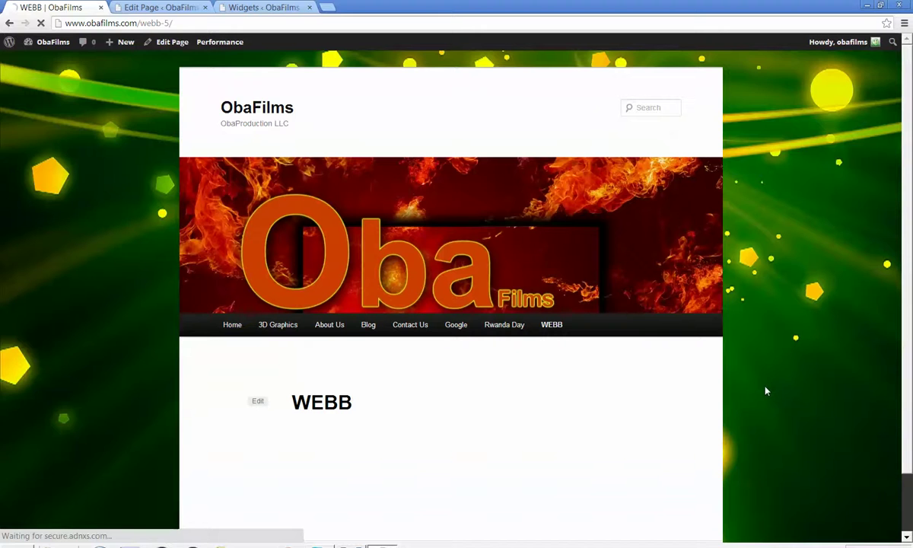
scroll(761, 384, "up", 1)
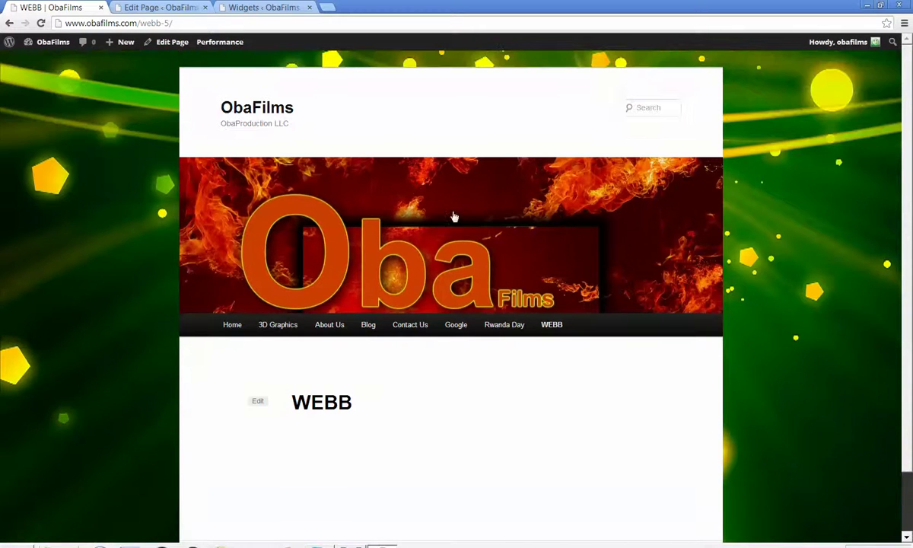
Open the WEBB page for editing from the list of all pages and place the cursor in its empty content area.
left_click(152, 8)
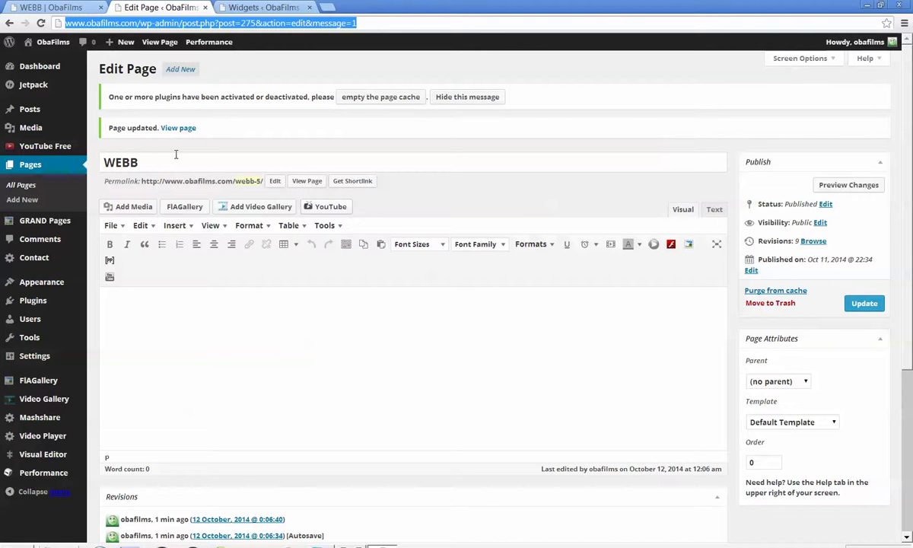
left_click(30, 168)
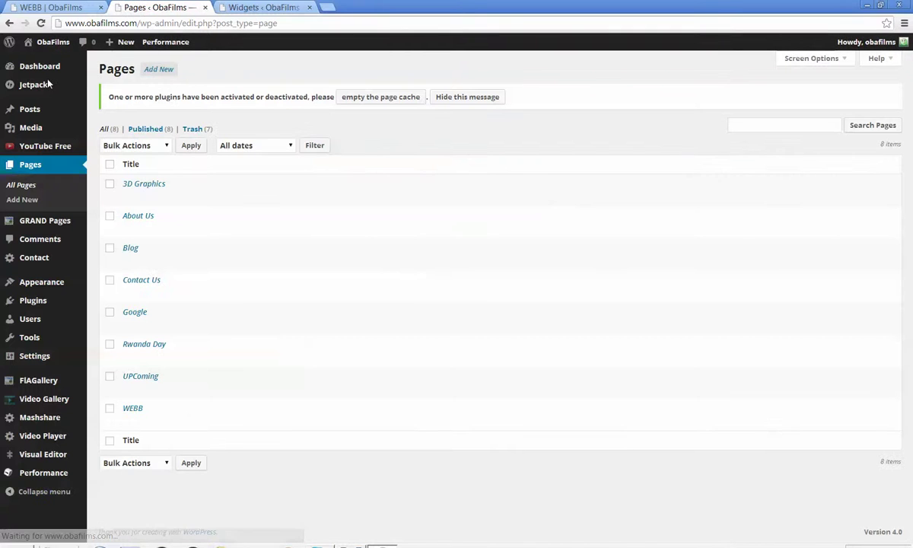
mouse_move(134, 407)
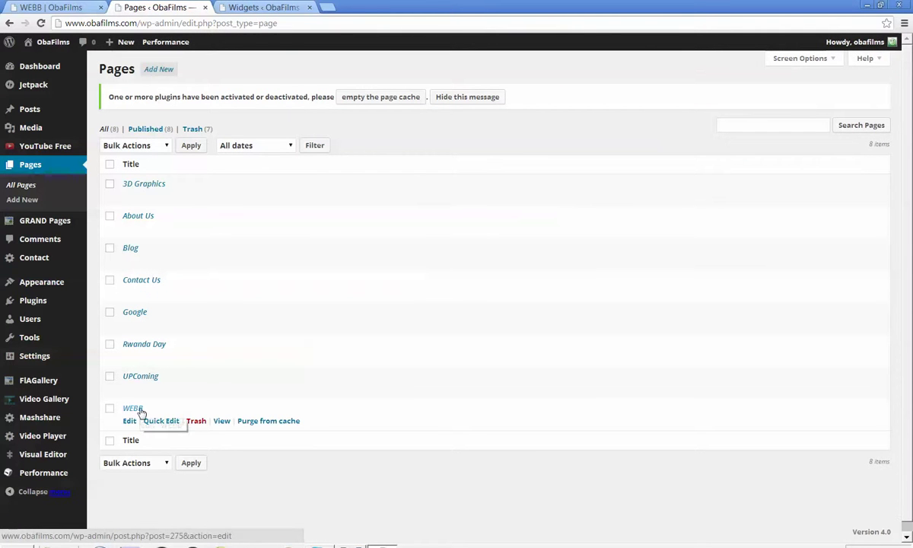
left_click(136, 408)
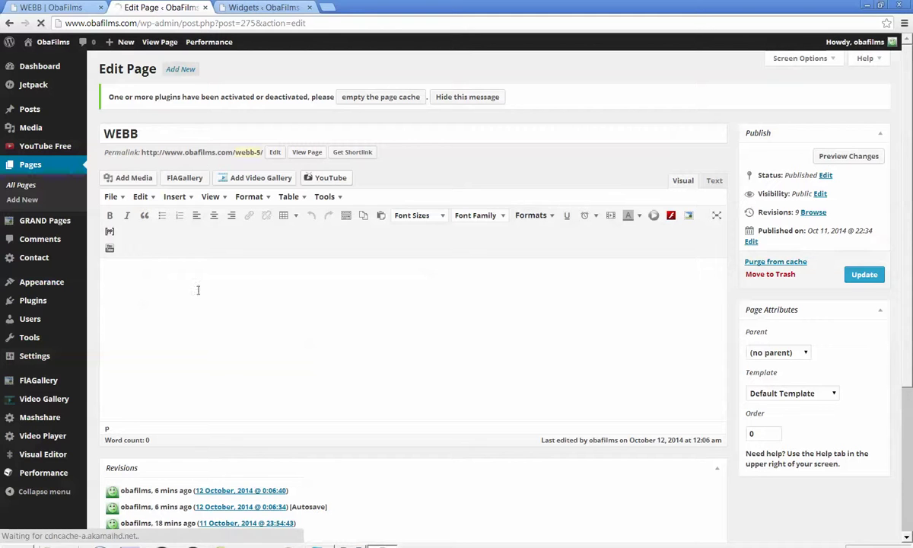
left_click(127, 276)
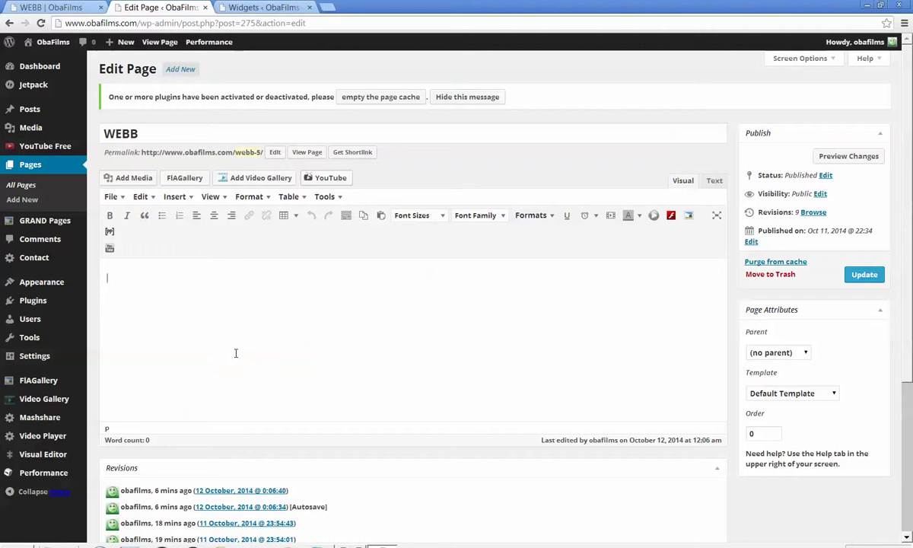
Compare the Widgets layout and the live WEBB page with the page's editor.
left_click(264, 8)
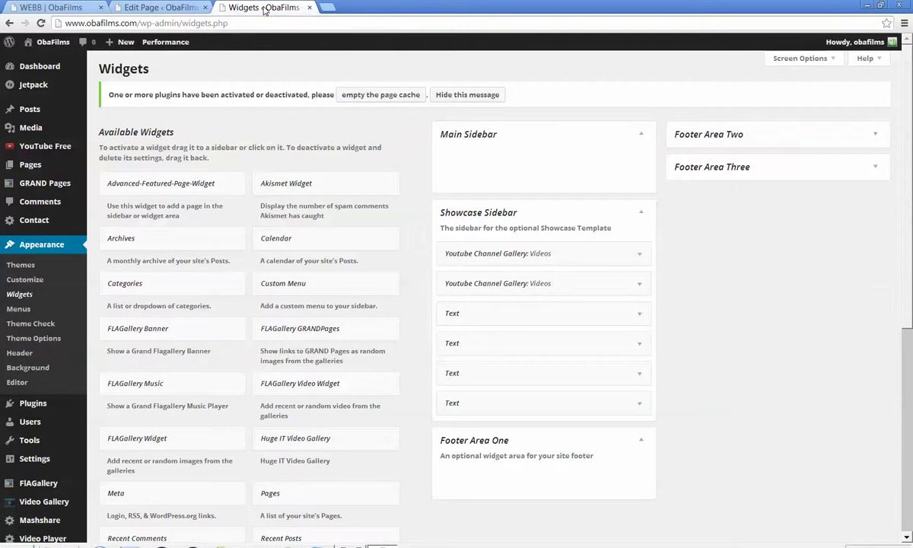
left_click(169, 8)
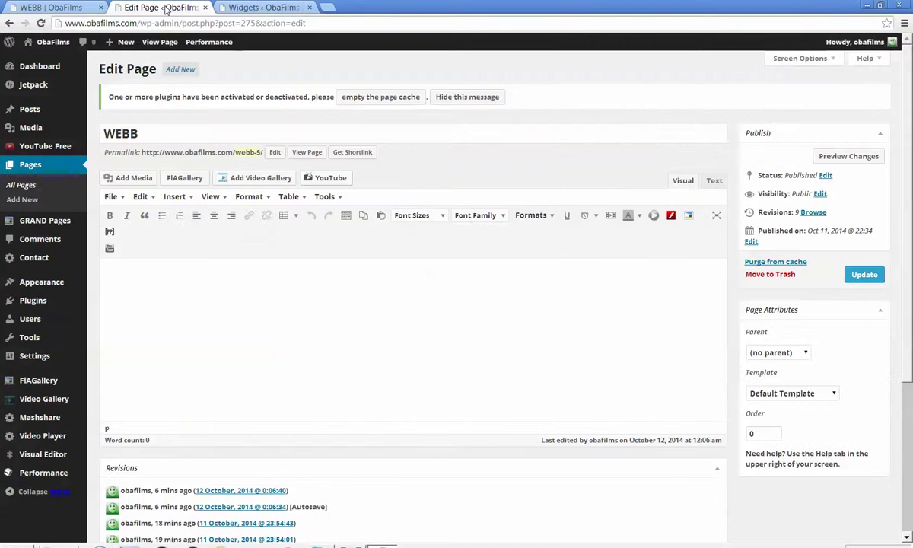
left_click(53, 11)
scroll(460, 367, "down", 1)
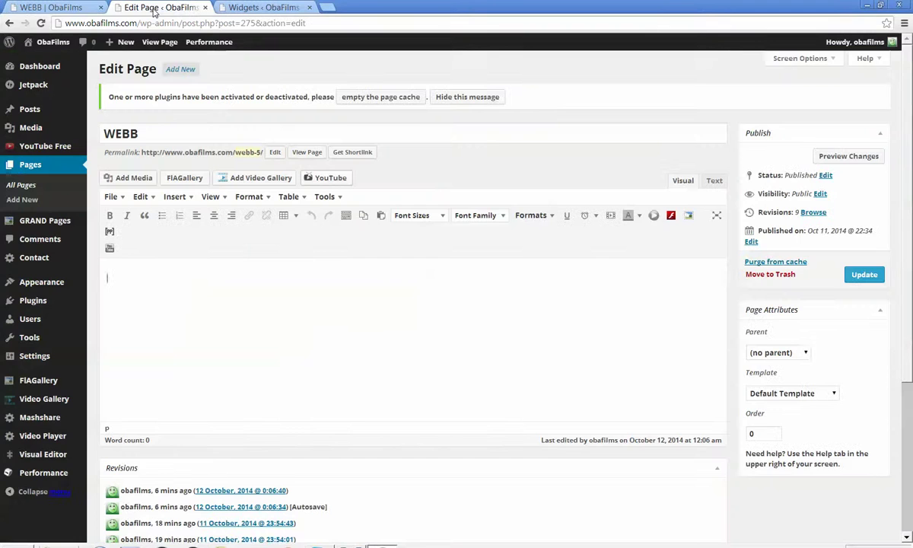
left_click(155, 9)
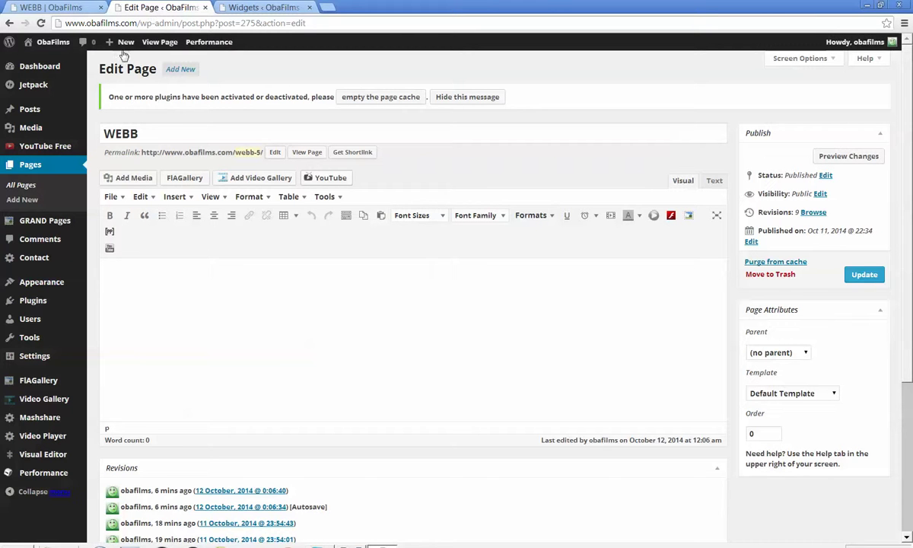
Open the installed plugins list and look through its entries.
mouse_move(51, 381)
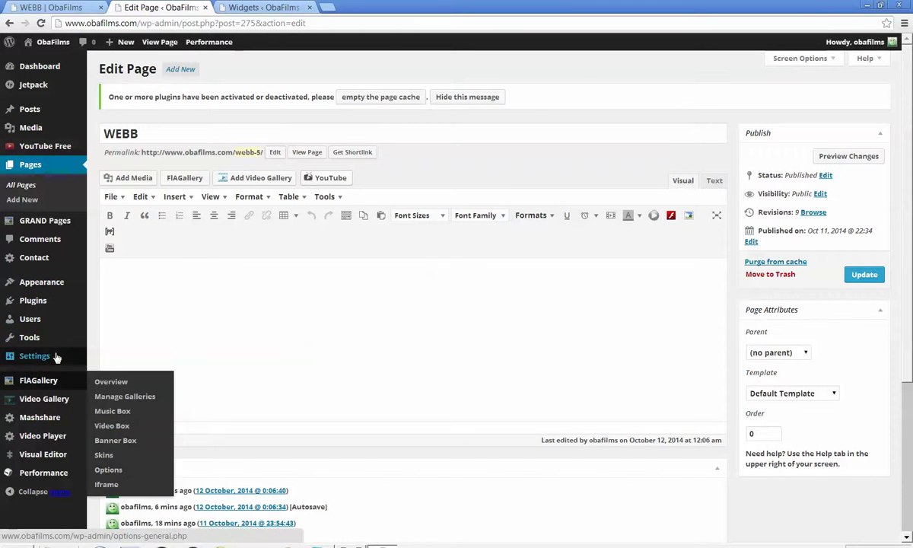
mouse_move(51, 225)
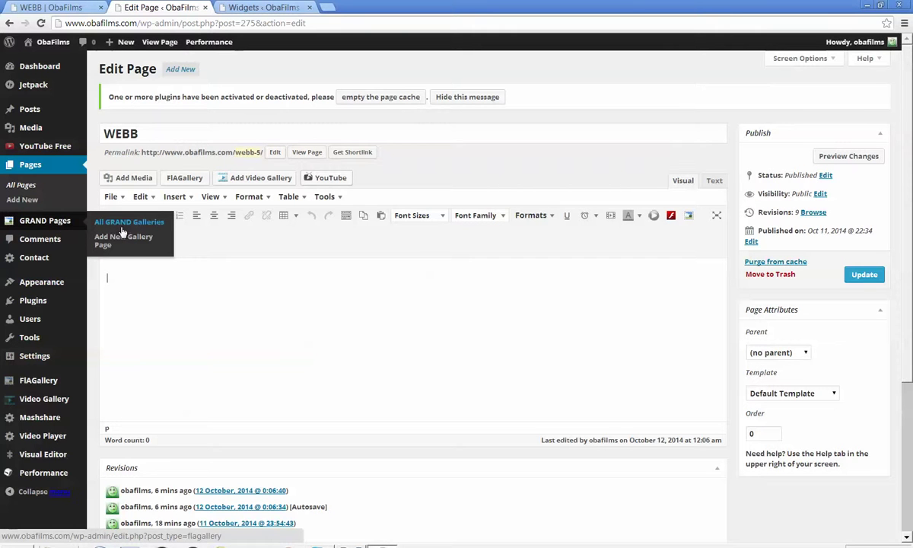
mouse_move(41, 404)
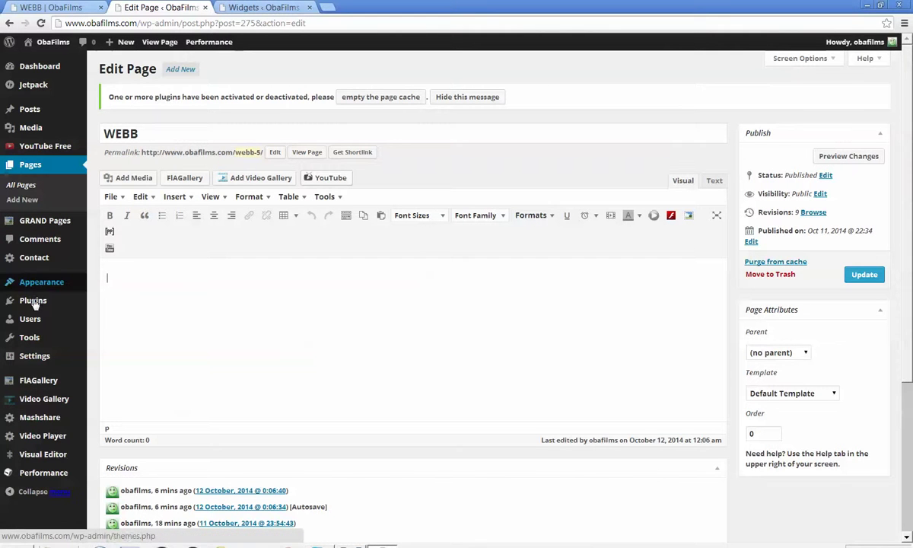
mouse_move(34, 305)
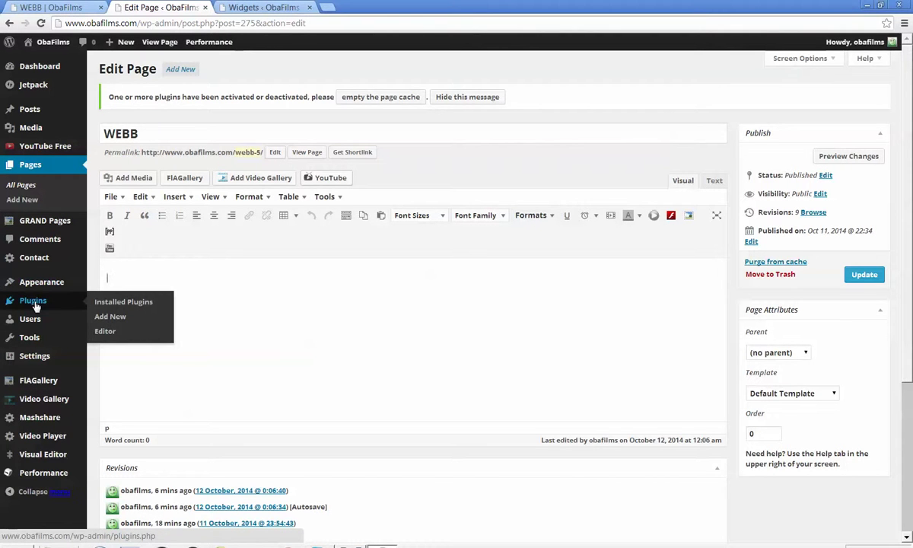
left_click(34, 305)
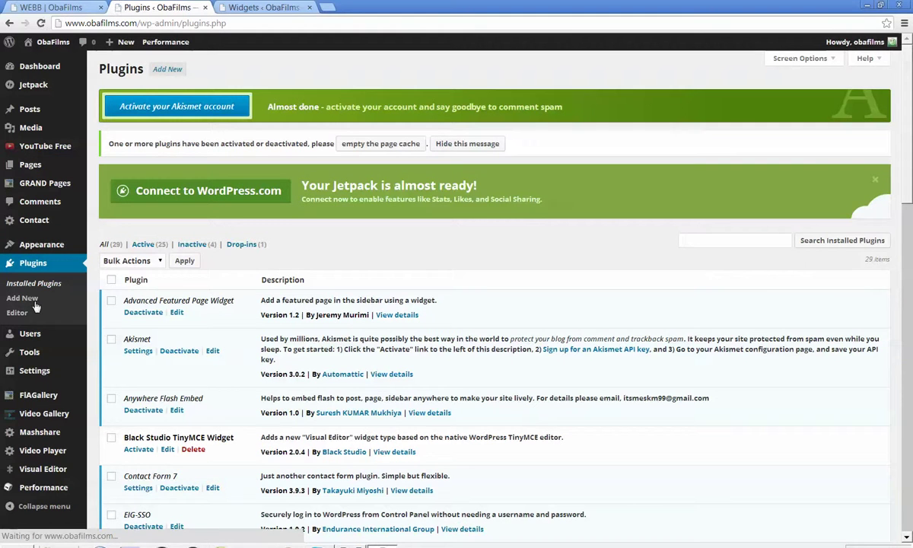
scroll(325, 350, "down", 3)
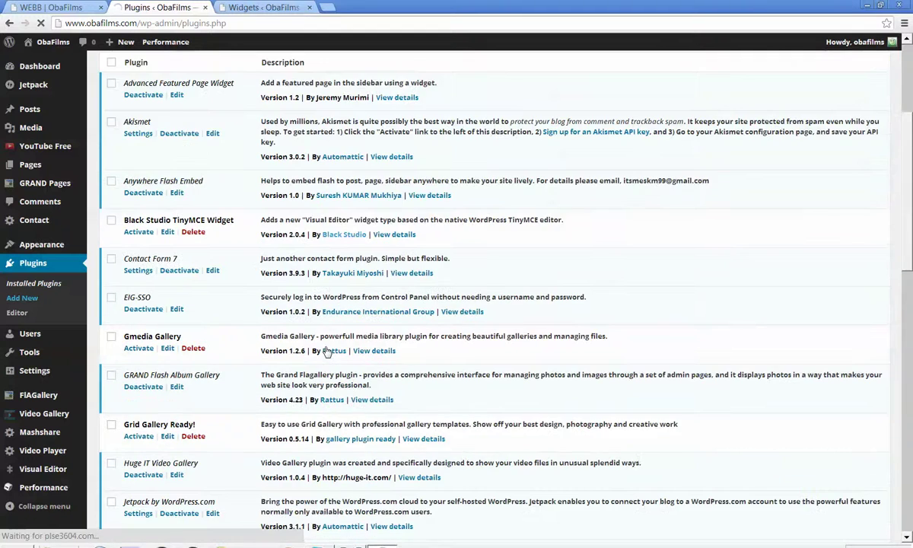
scroll(326, 350, "down", 10)
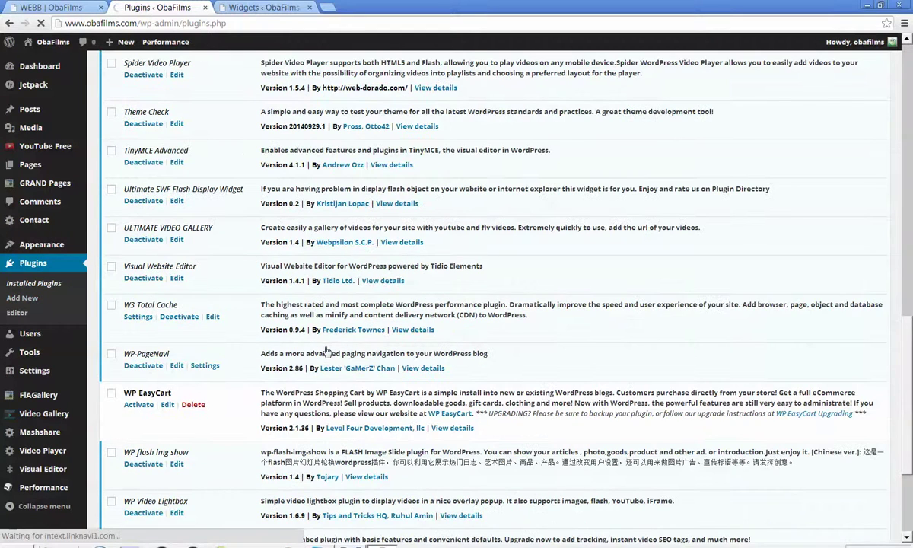
scroll(257, 224, "up", 1)
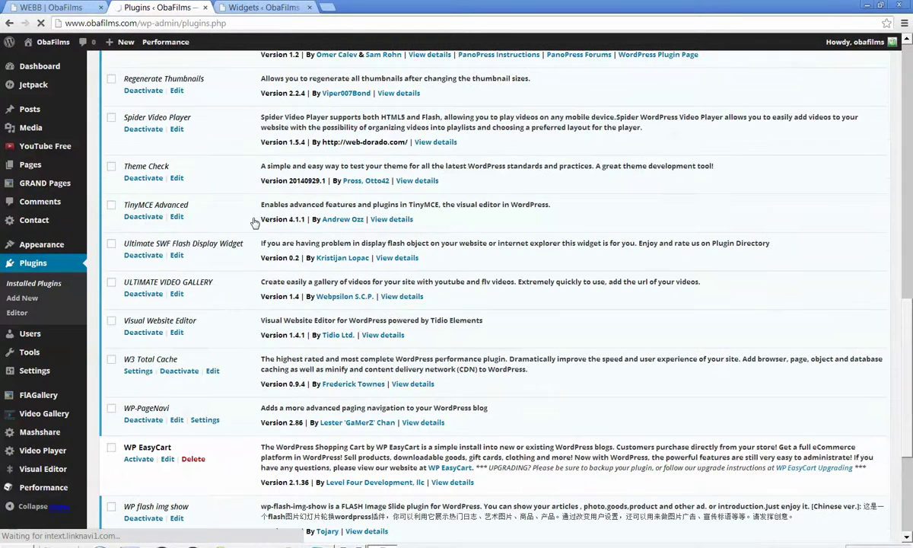
scroll(255, 222, "up", 15)
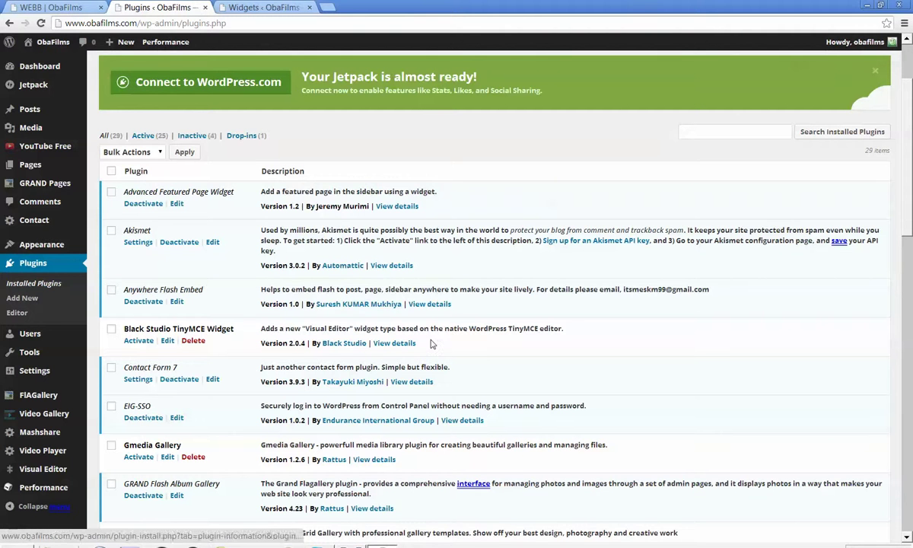
View the live site's Home page content and reopen the WEBB page from the site navigation.
left_click(52, 7)
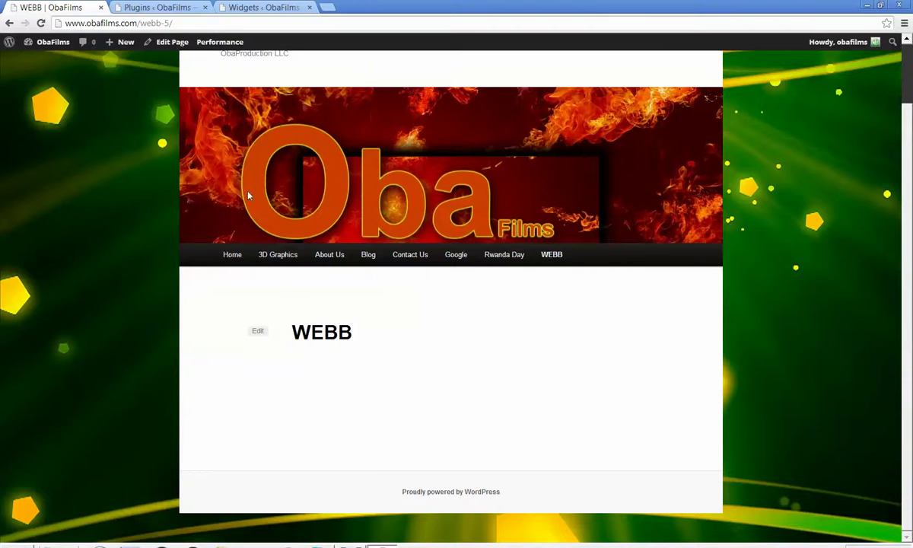
left_click(231, 257)
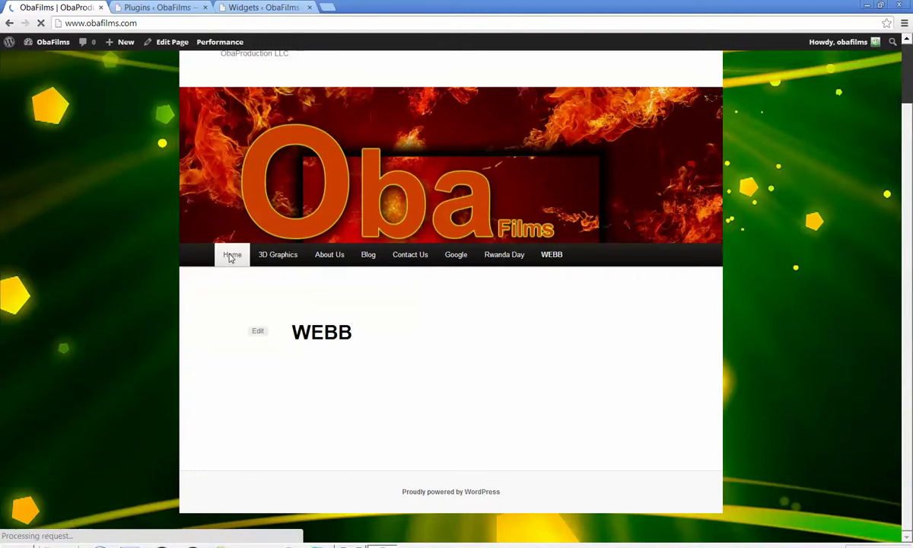
scroll(418, 321, "down", 7)
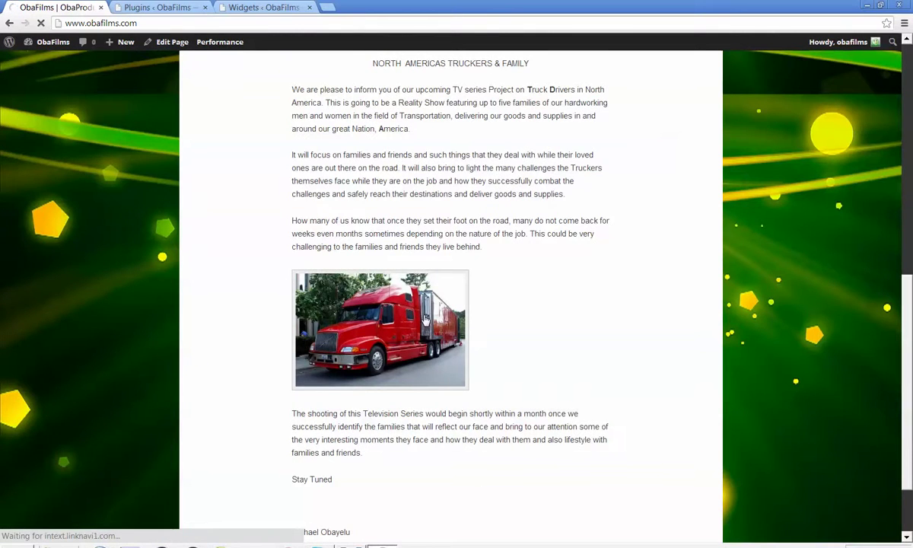
scroll(423, 319, "up", 7)
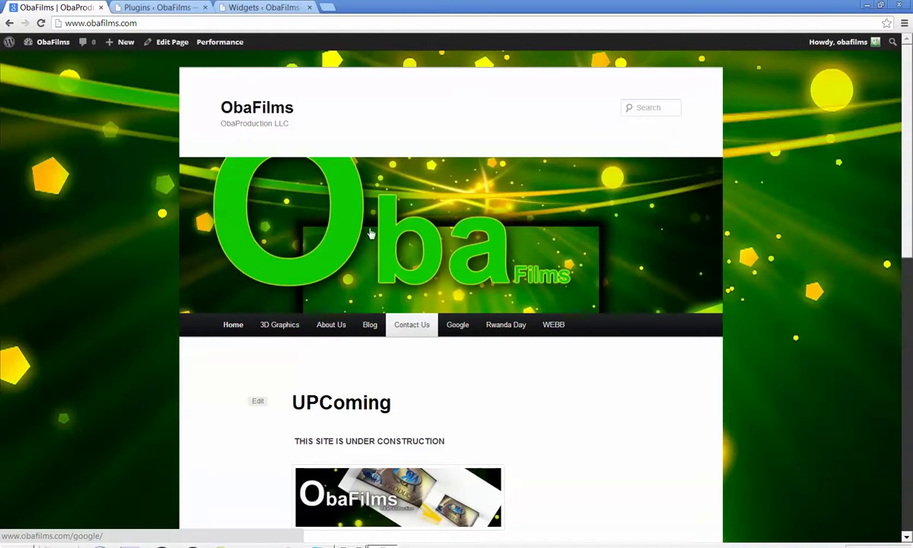
left_click(552, 334)
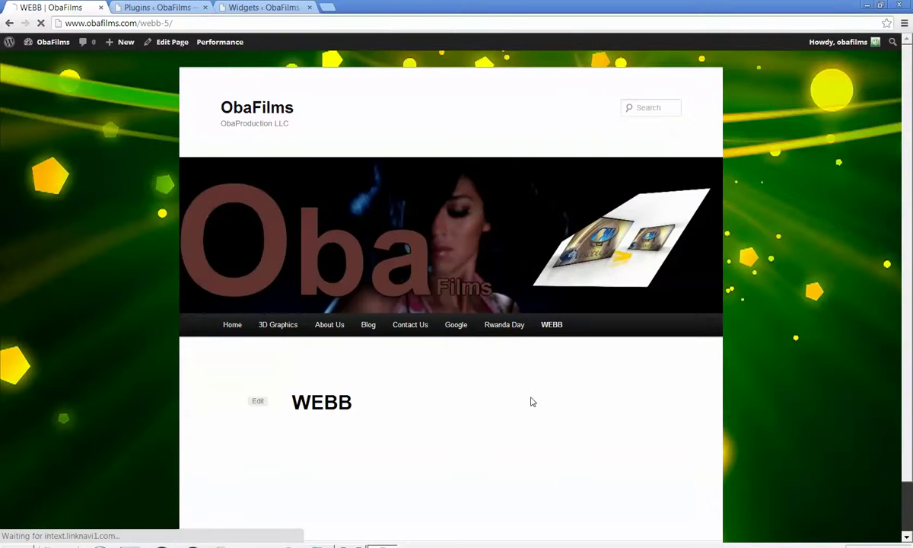
Check the widget areas and go through the installed plugins down to WP EasyCart.
left_click(261, 8)
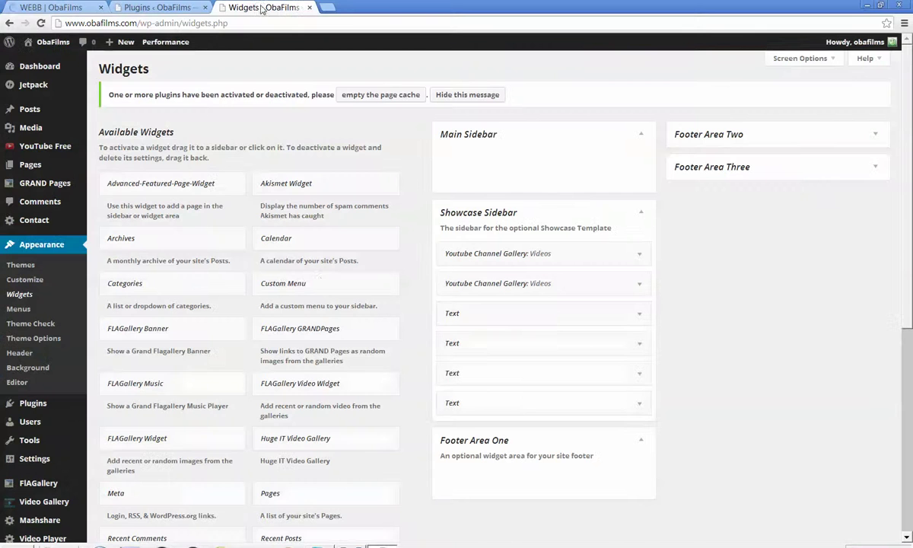
left_click(143, 13)
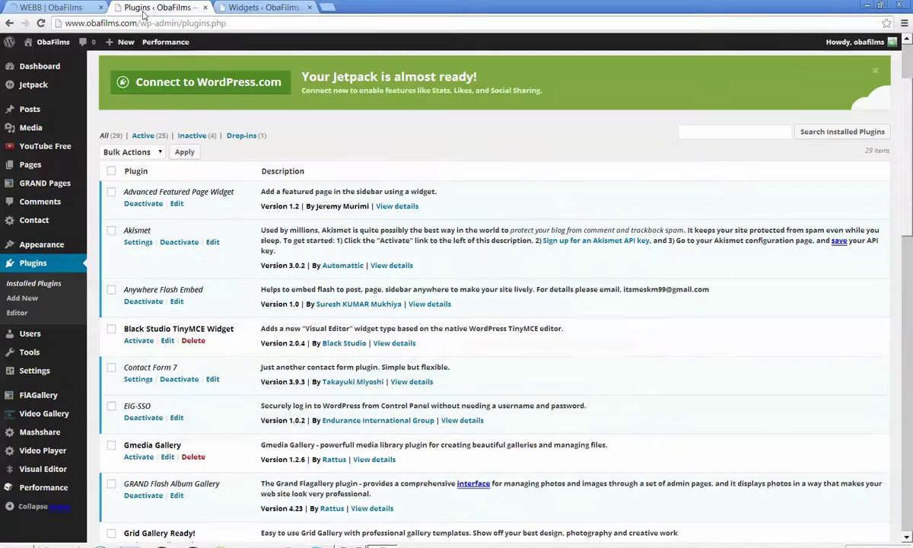
scroll(245, 292, "down", 3)
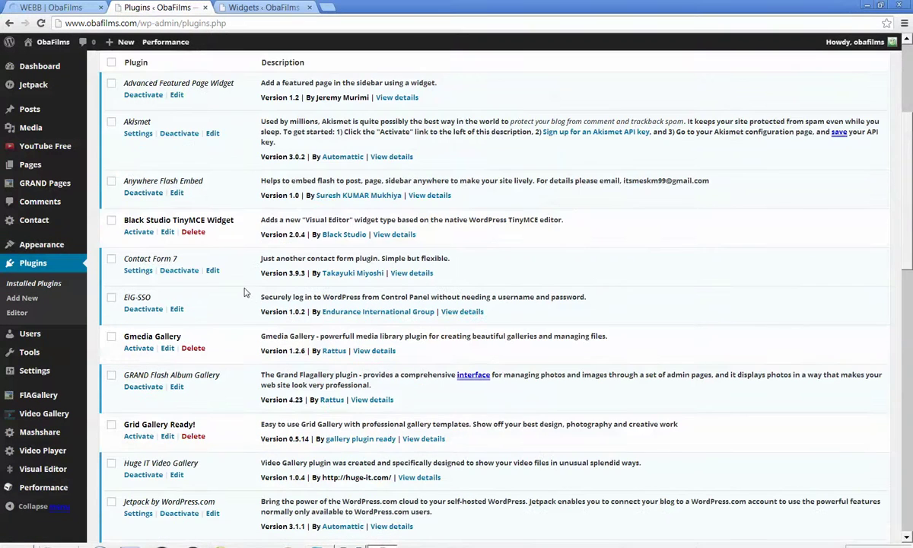
scroll(244, 292, "down", 12)
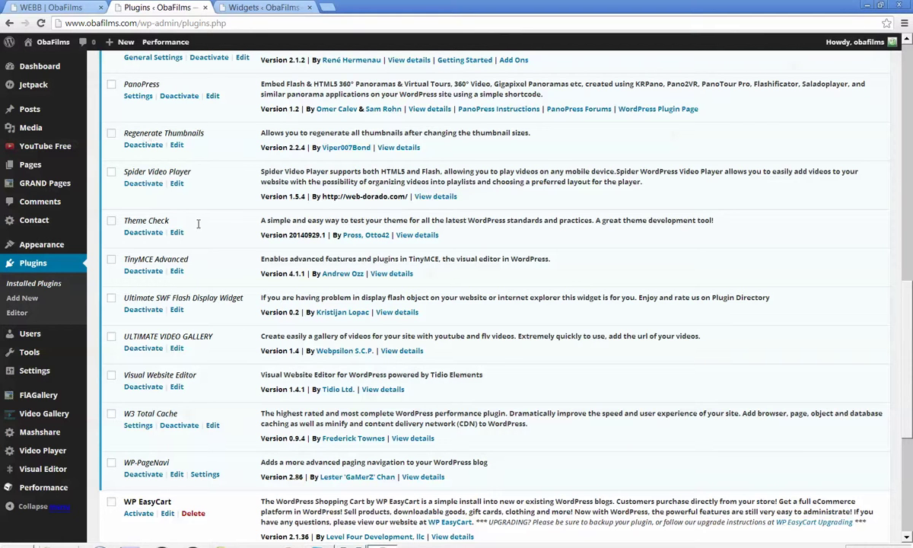
left_click(247, 9)
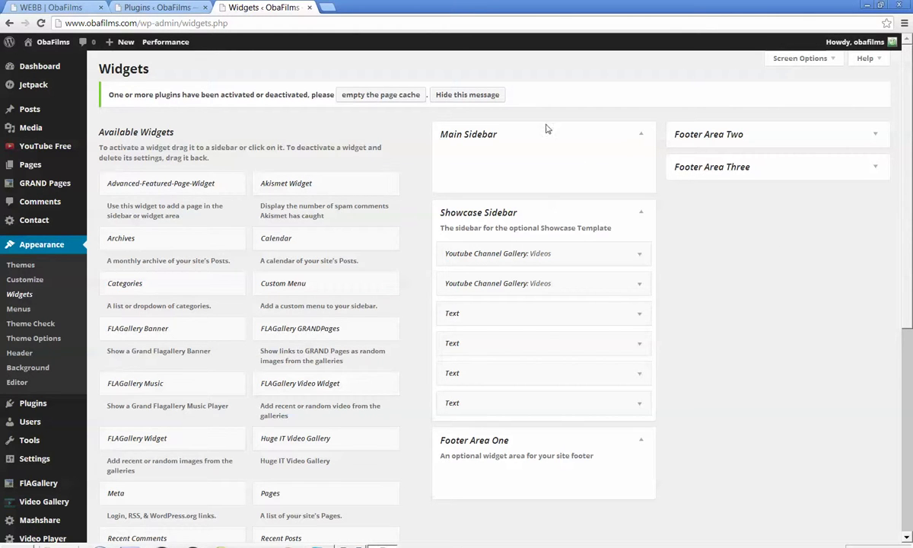
left_click(327, 8)
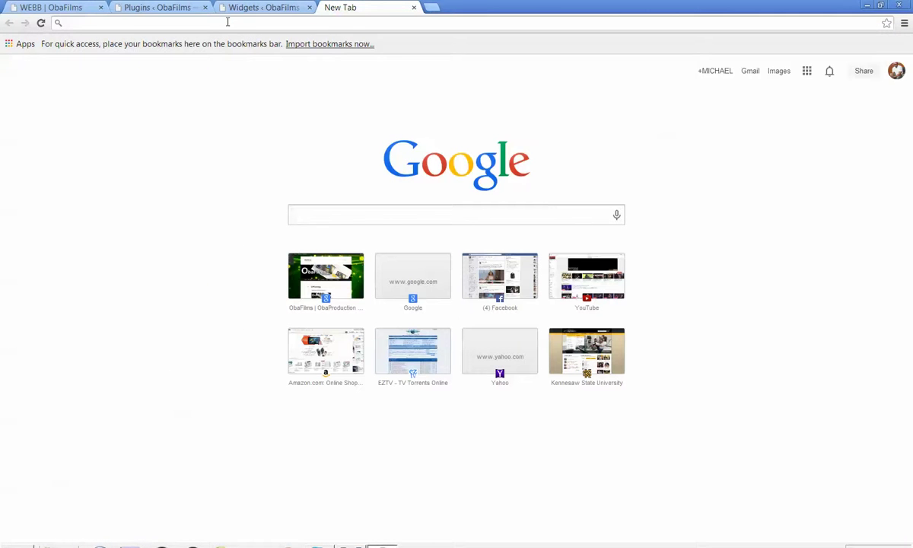
type("www.obafilms.com")
key("Return")
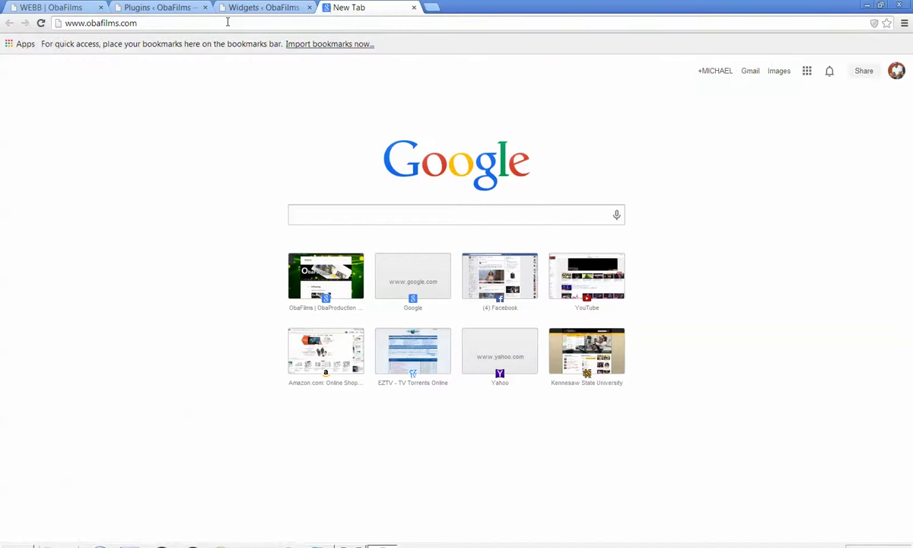
left_click(161, 8)
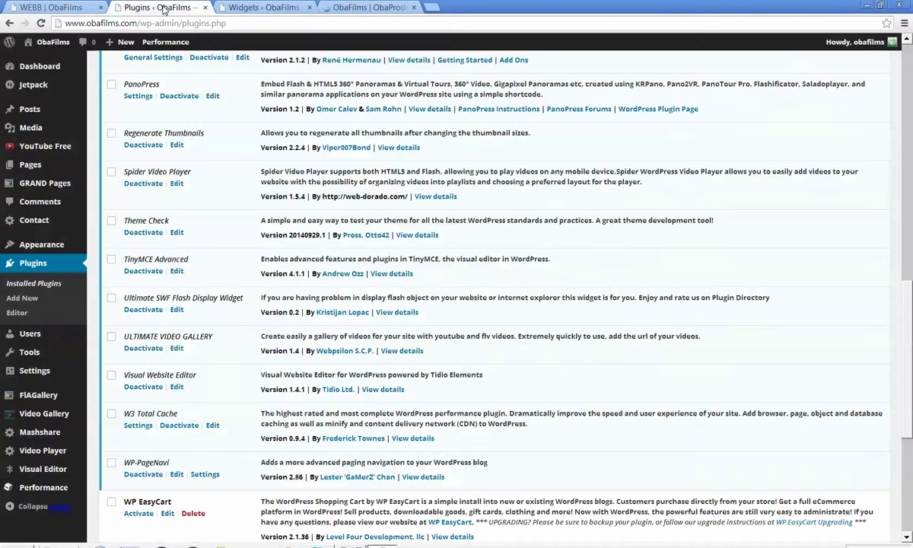
left_click(241, 8)
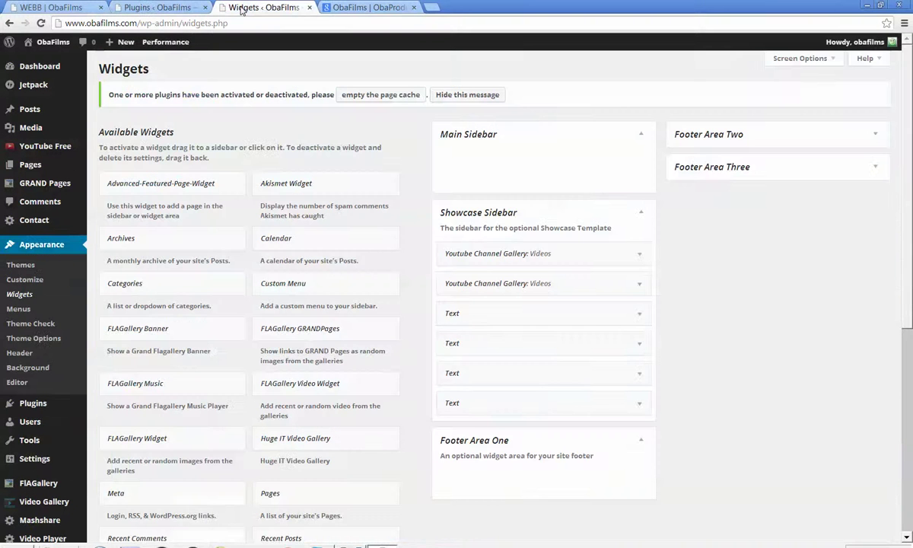
left_click(61, 8)
left_click(152, 7)
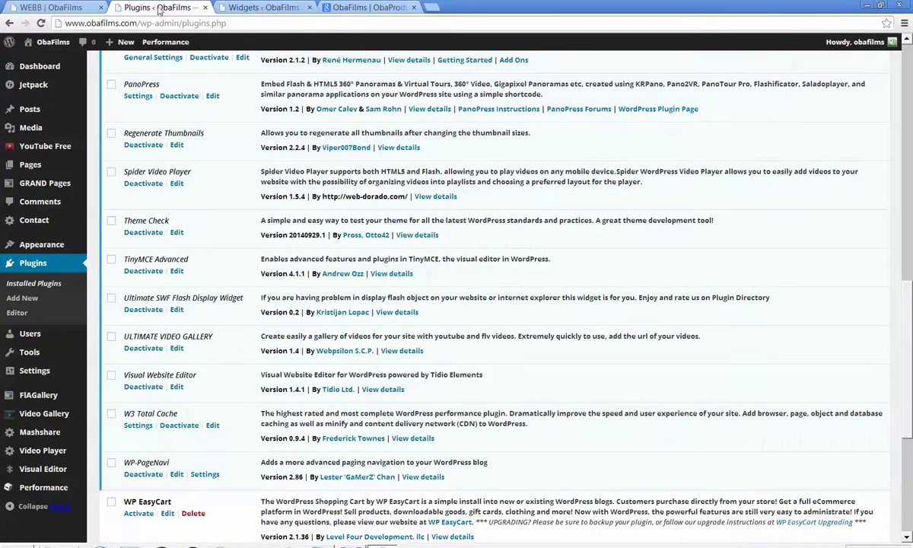
left_click(369, 9)
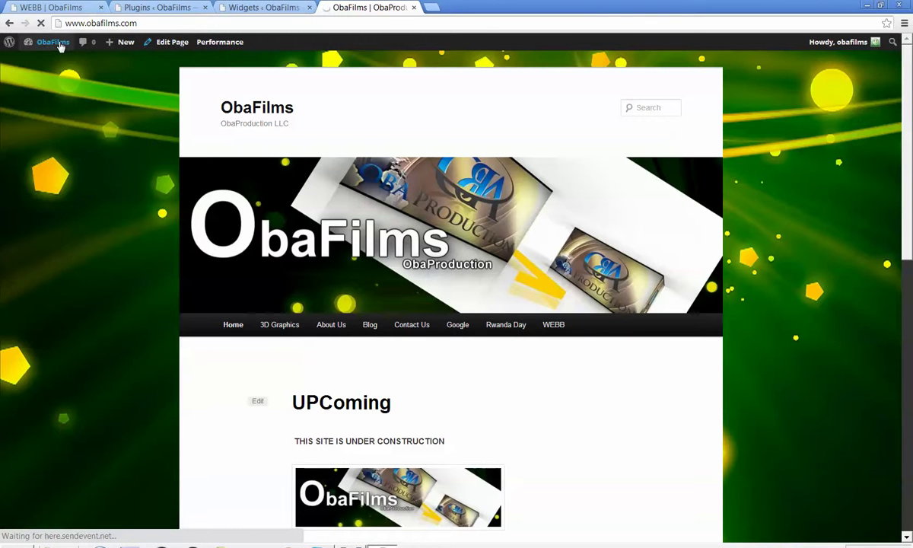
left_click(60, 45)
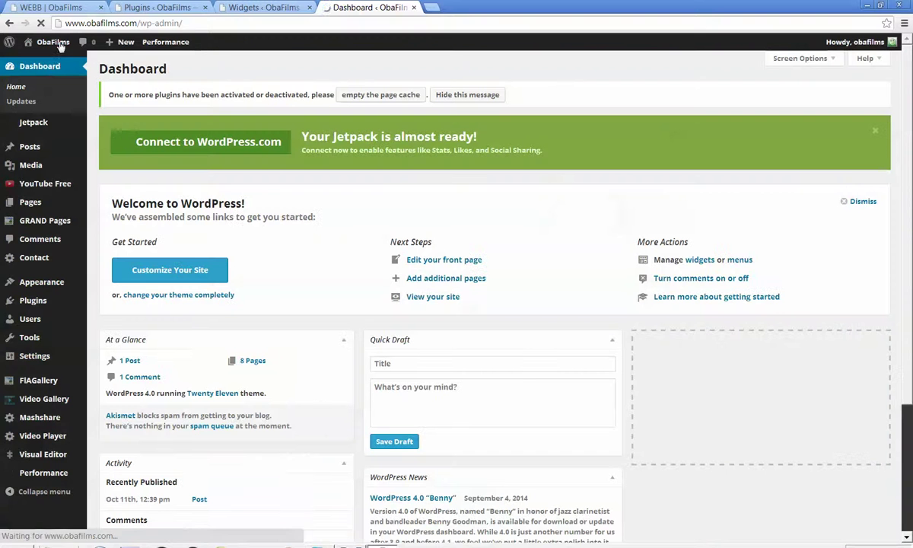
Open the WEBB page for editing from the site's list of pages.
left_click(32, 204)
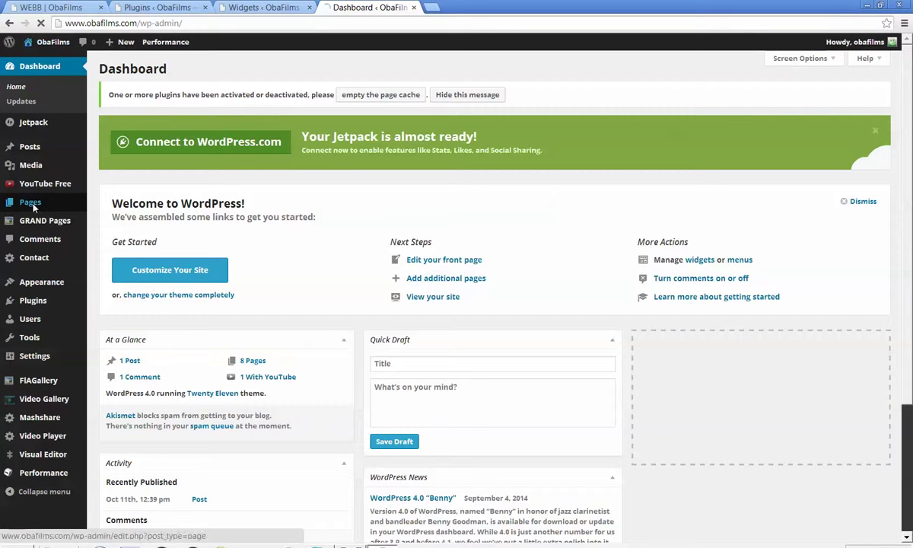
mouse_move(33, 207)
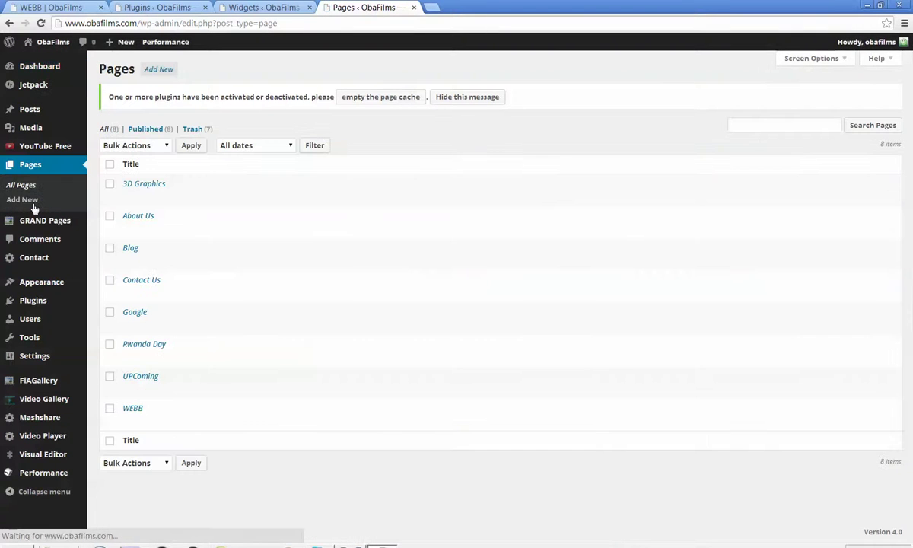
mouse_move(131, 415)
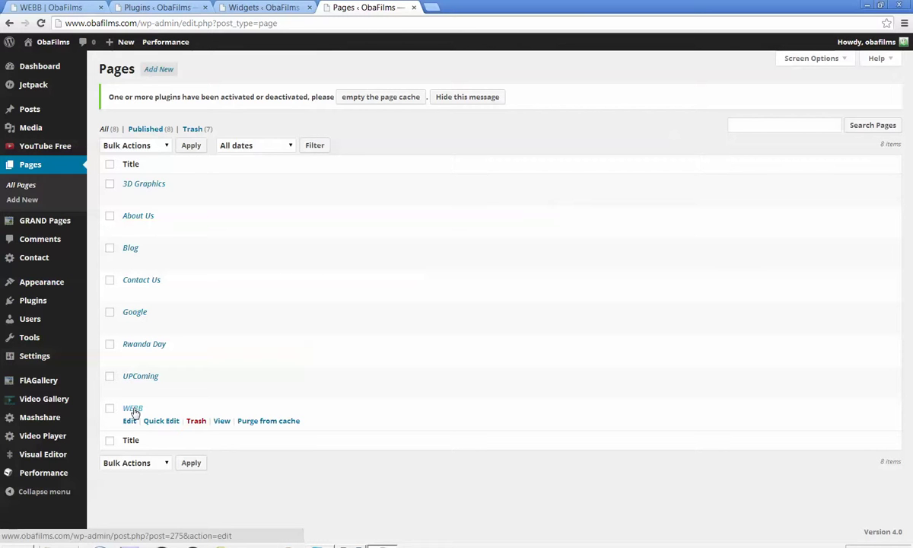
left_click(133, 410)
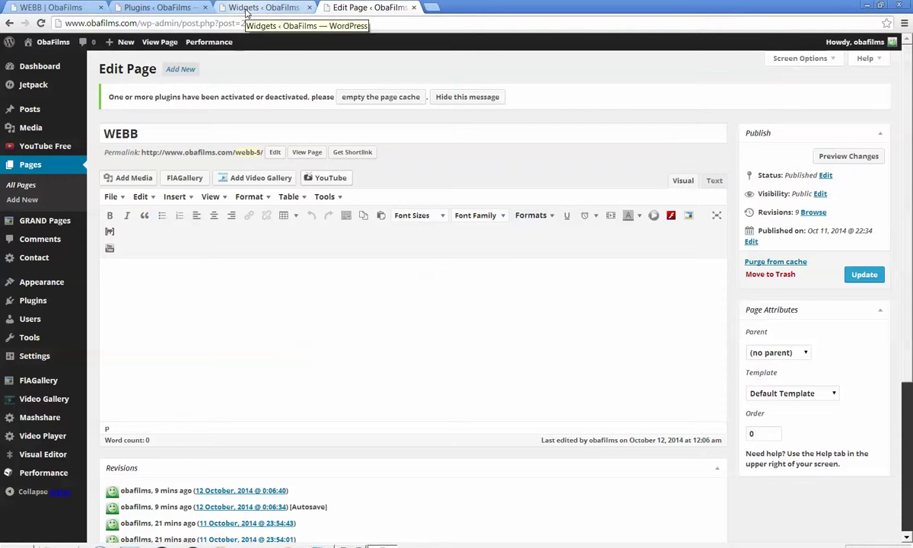
Return to the site's plugins and search the directory of new plugins for "youtube video gallery".
left_click(157, 8)
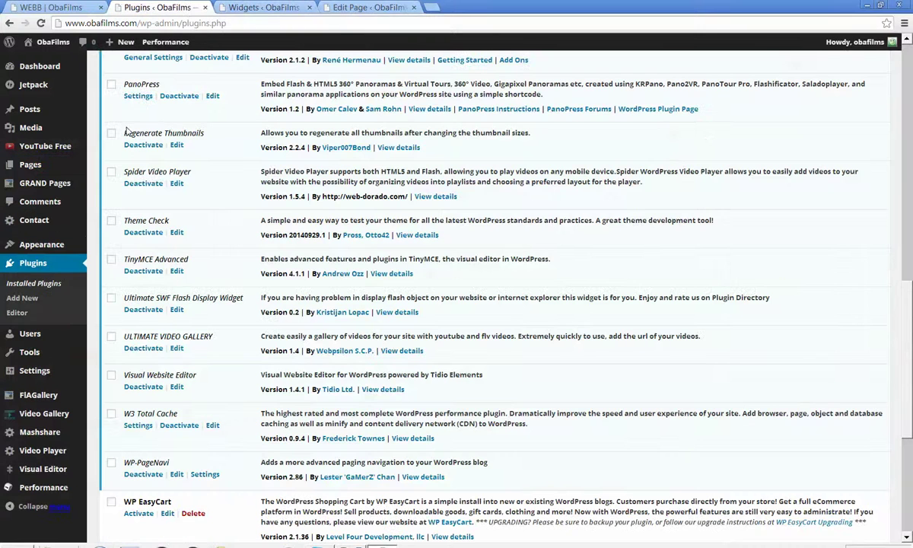
left_click(22, 298)
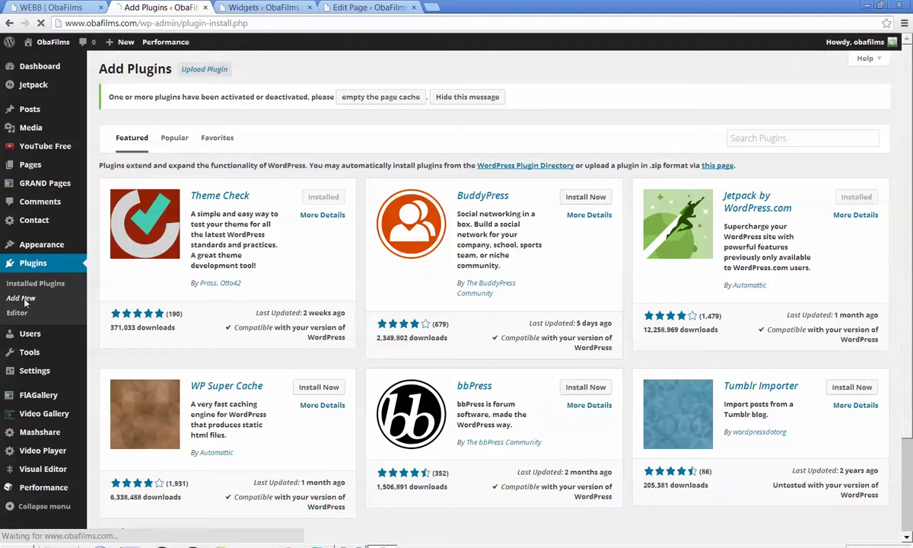
left_click(792, 138)
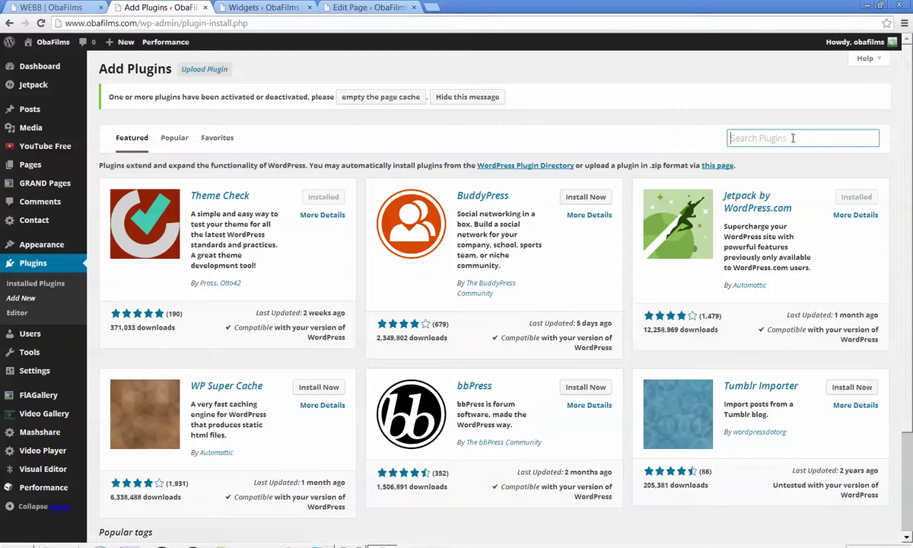
type("youtube")
type("video gallery")
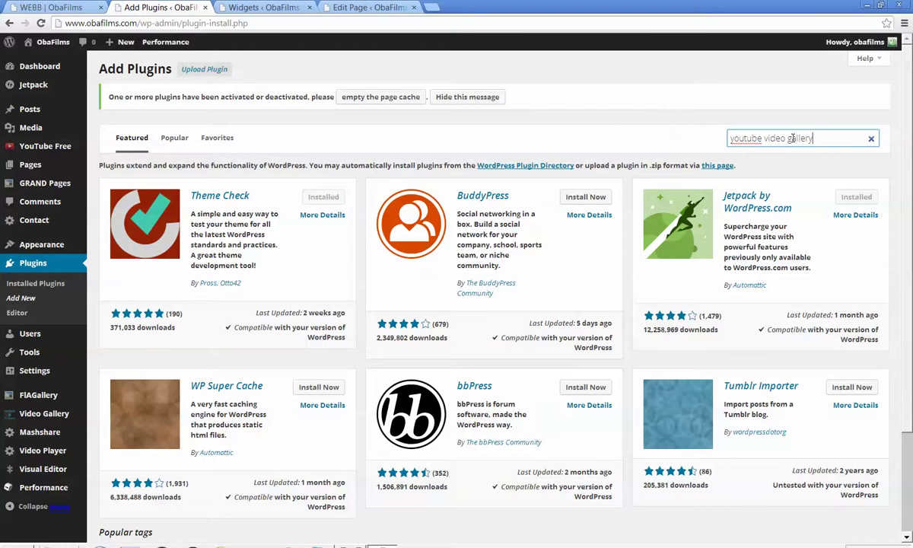
key("Return")
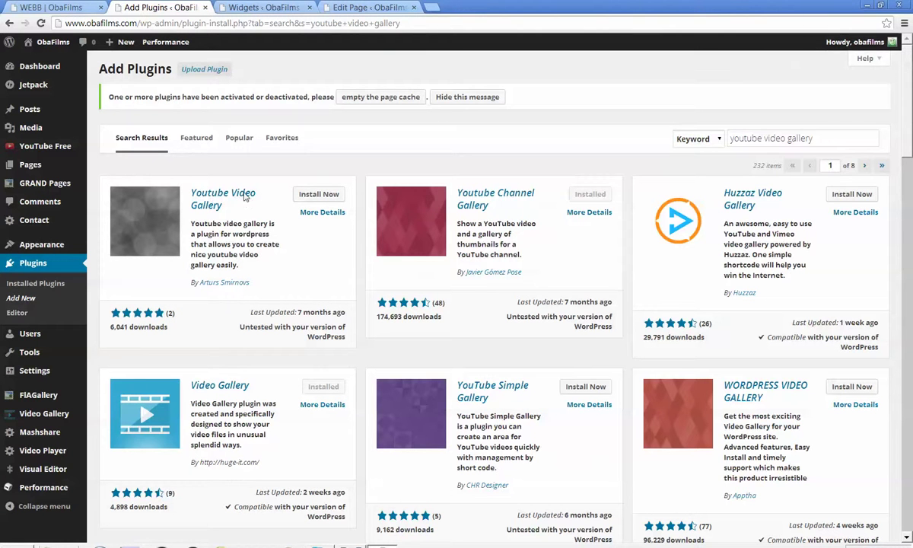
Look through the video gallery plugins in the search results and check which are available or already installed.
left_click(320, 194)
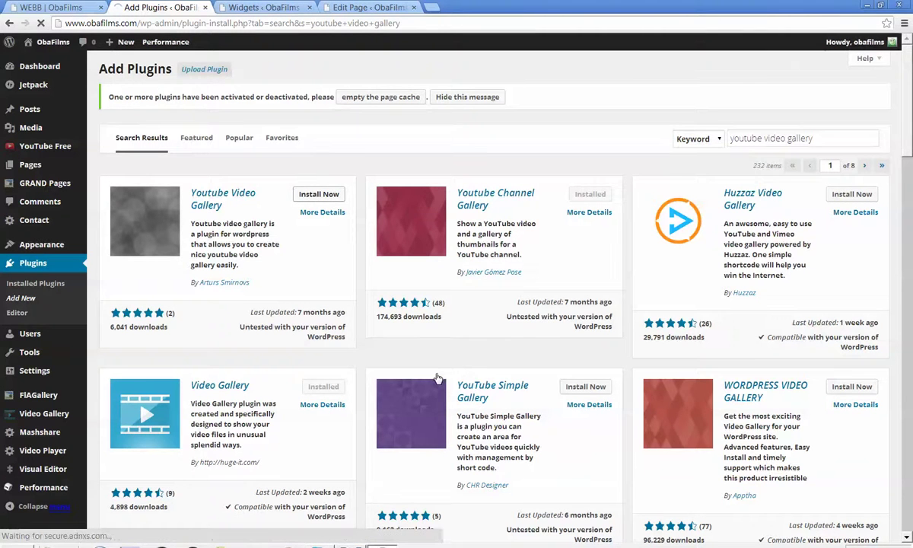
scroll(411, 354, "down", 2)
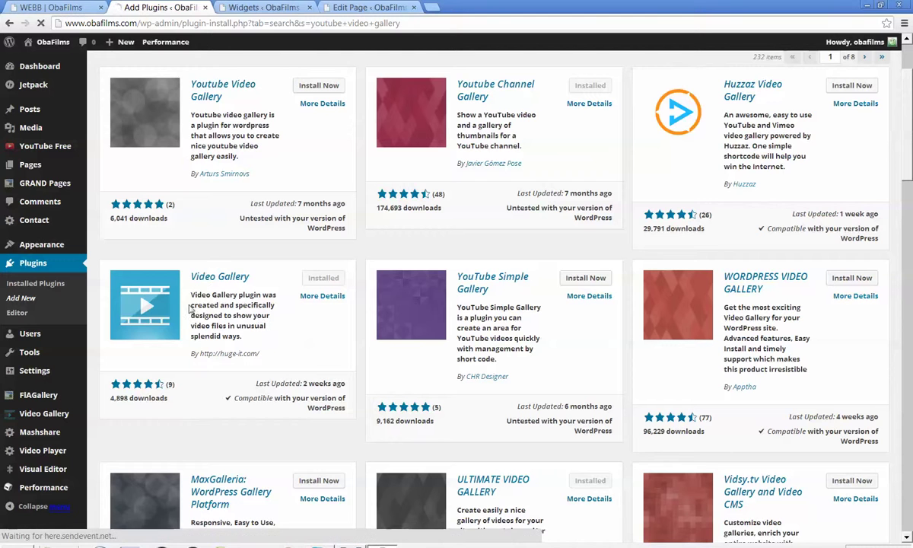
scroll(193, 299, "down", 1)
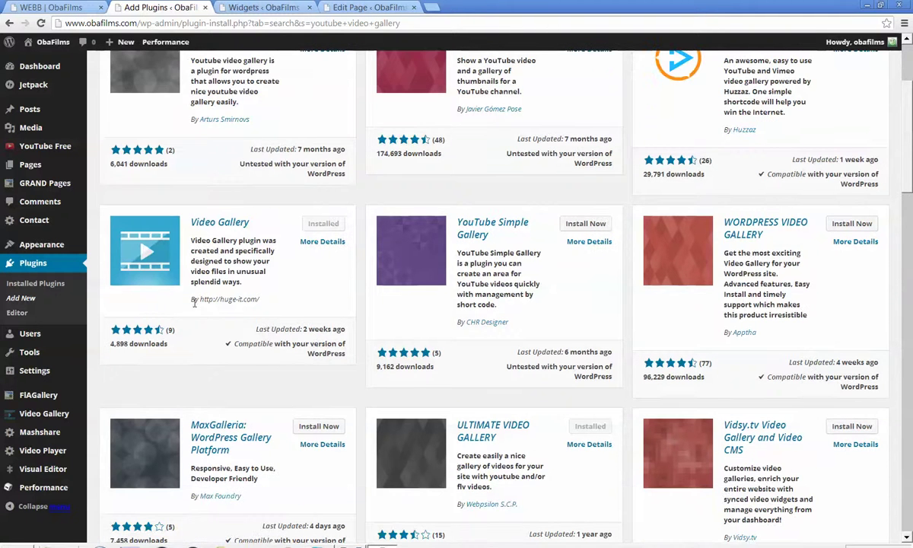
scroll(237, 333, "down", 2)
scroll(506, 323, "down", 2)
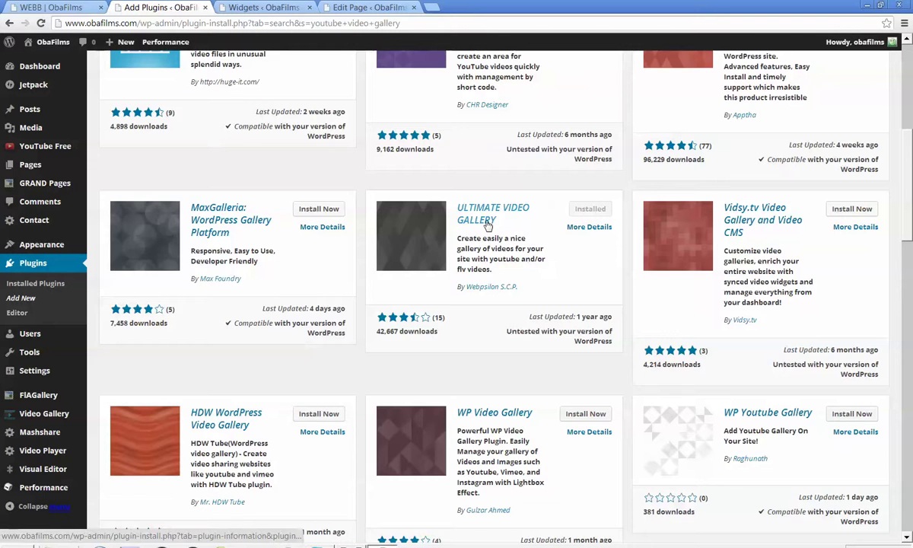
scroll(516, 327, "down", 3)
scroll(516, 328, "down", 3)
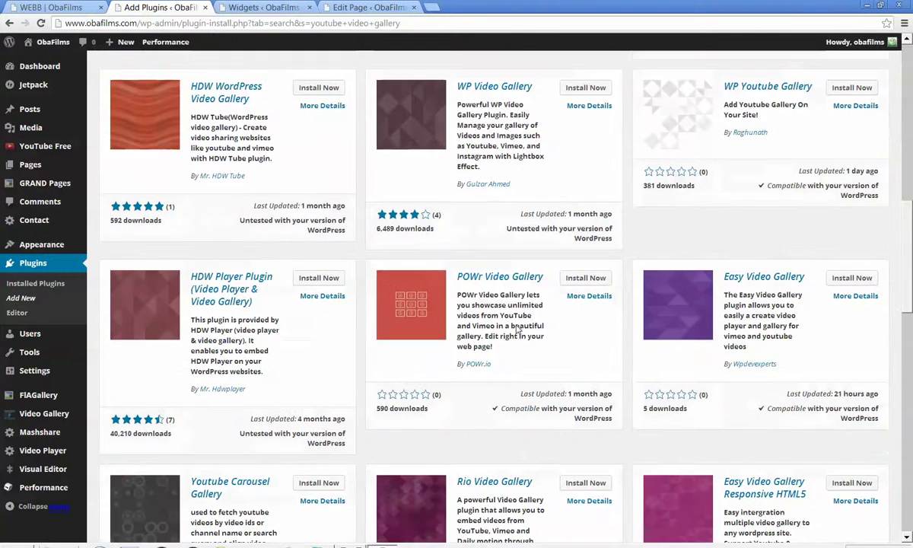
scroll(516, 329, "down", 4)
scroll(516, 329, "up", 9)
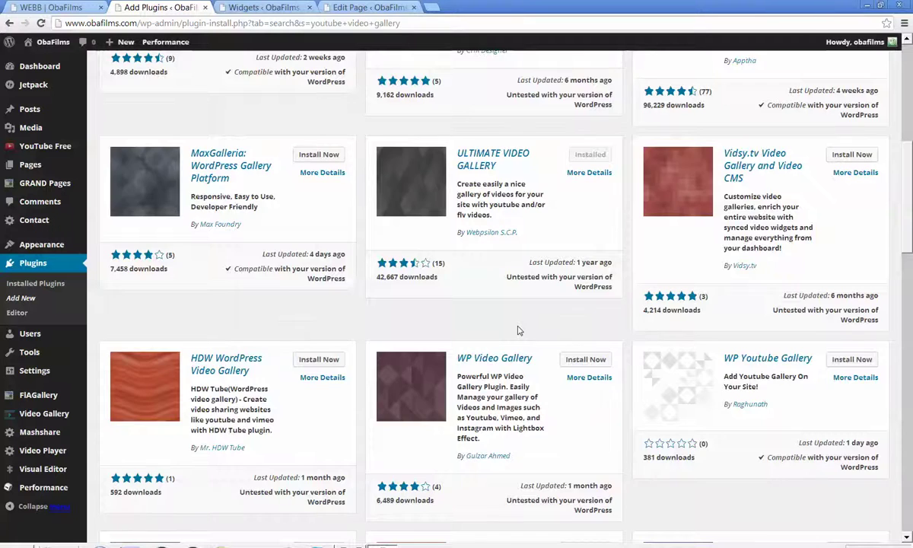
scroll(518, 330, "up", 8)
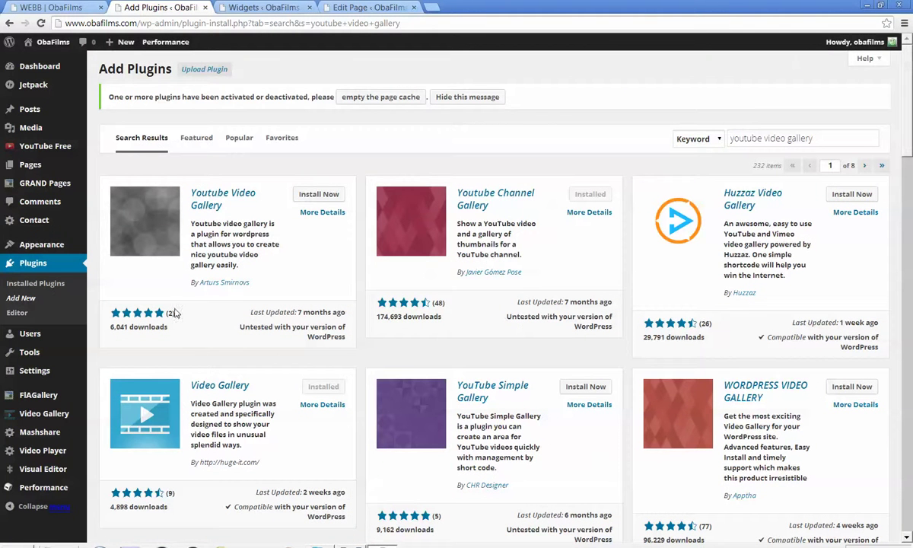
Install the Youtube Video Gallery plugin from the search results and confirm the installation.
left_click(316, 196)
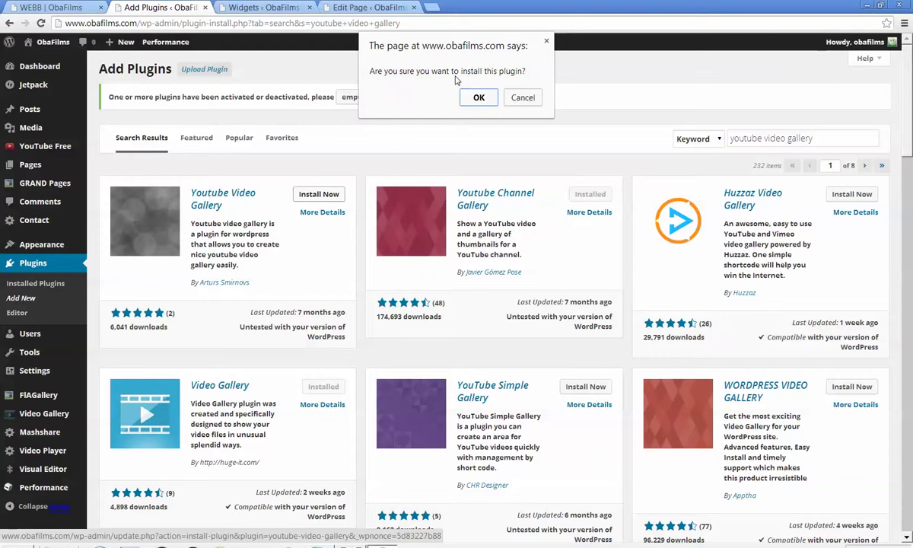
left_click(478, 96)
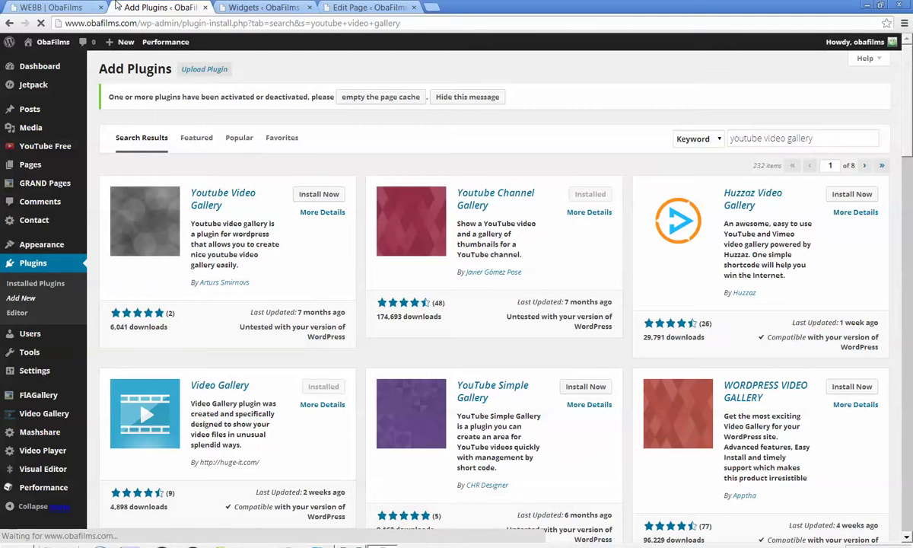
left_click(339, 6)
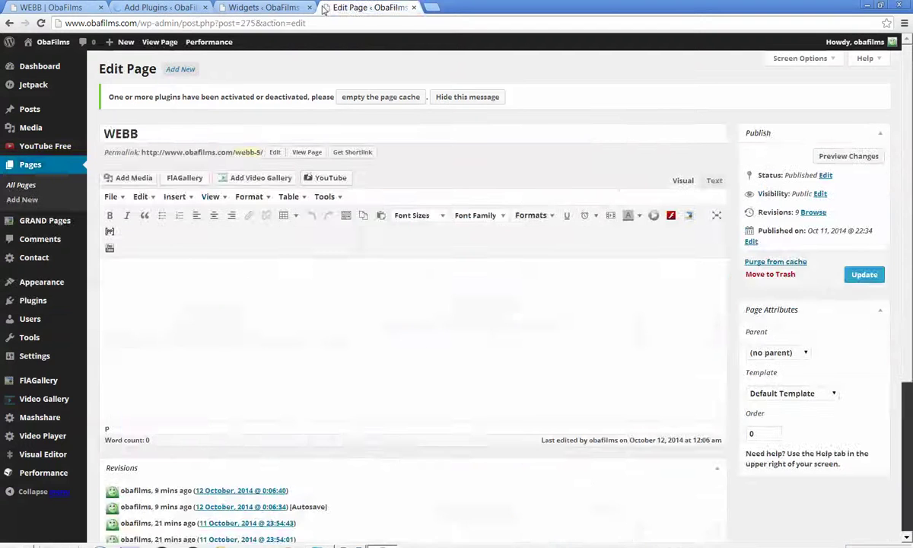
left_click(287, 7)
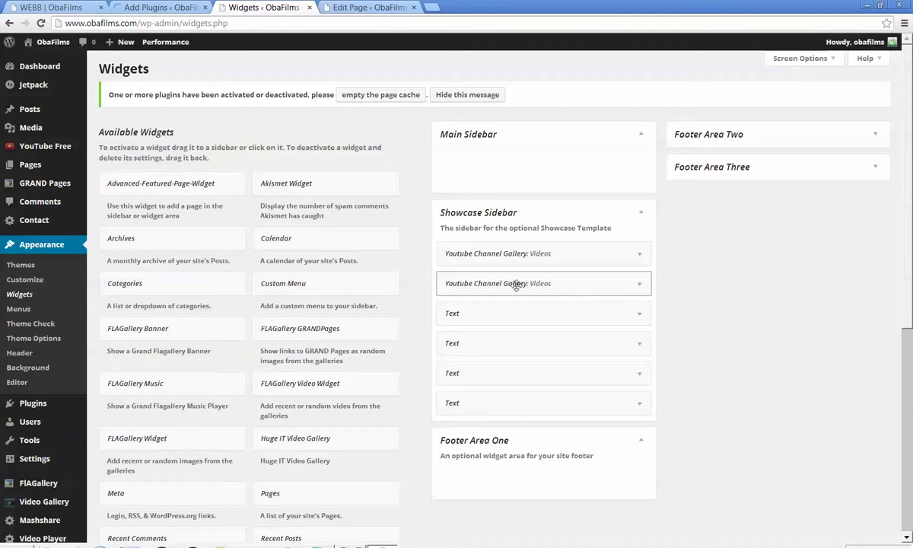
left_click(146, 8)
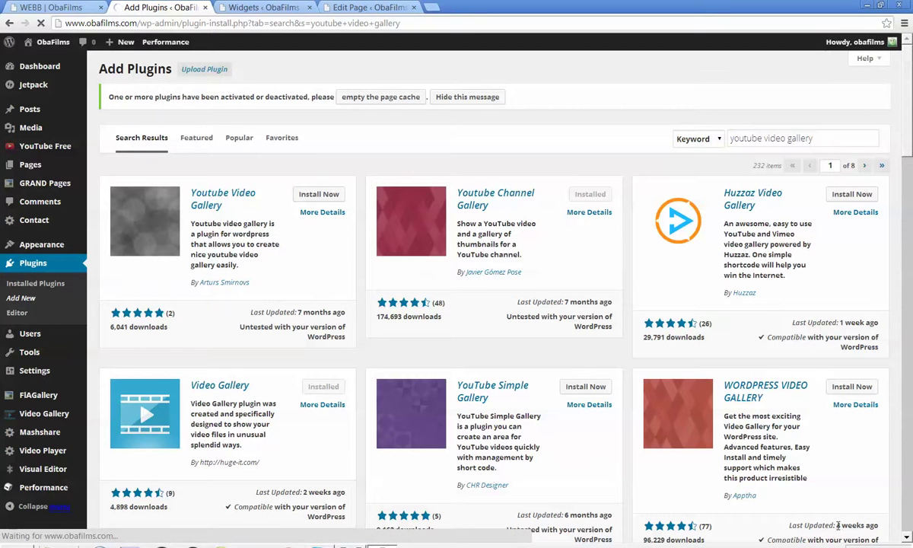
left_click(852, 545)
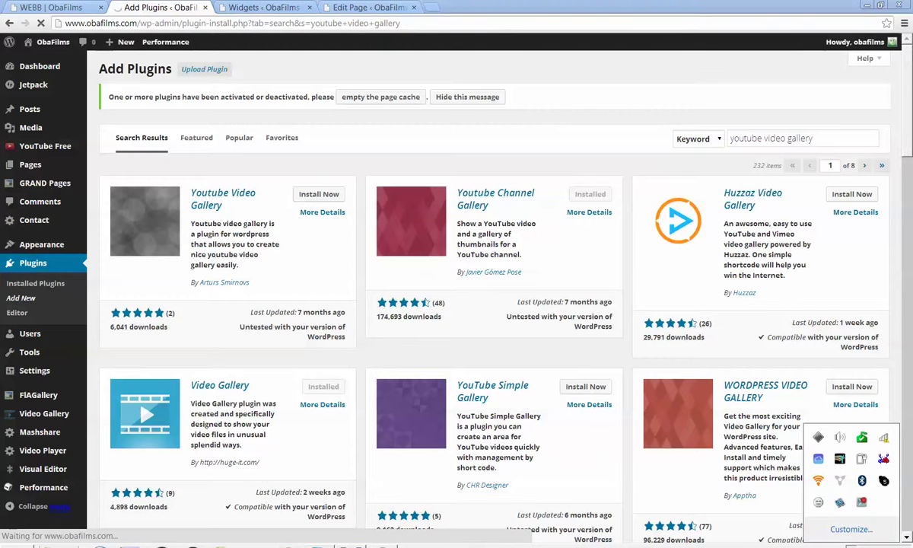
left_click(863, 502)
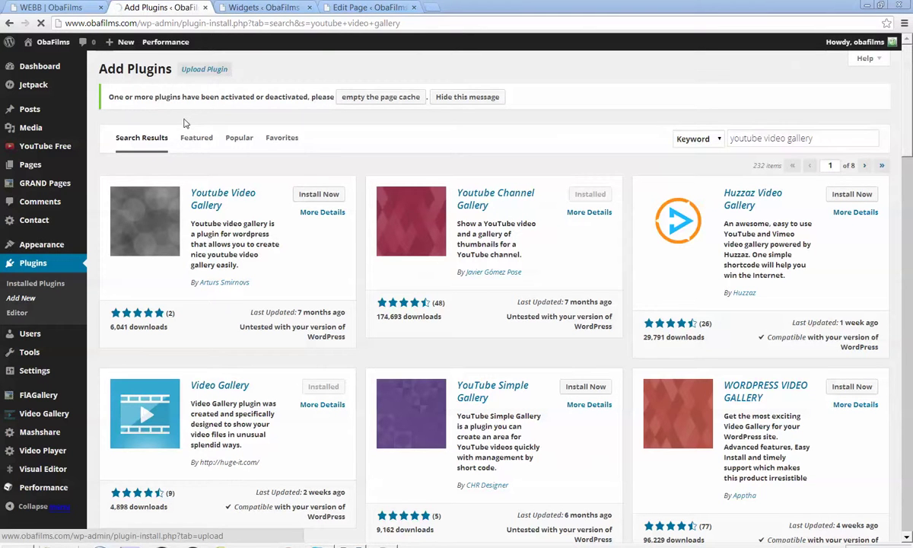
left_click(365, 8)
left_click(270, 8)
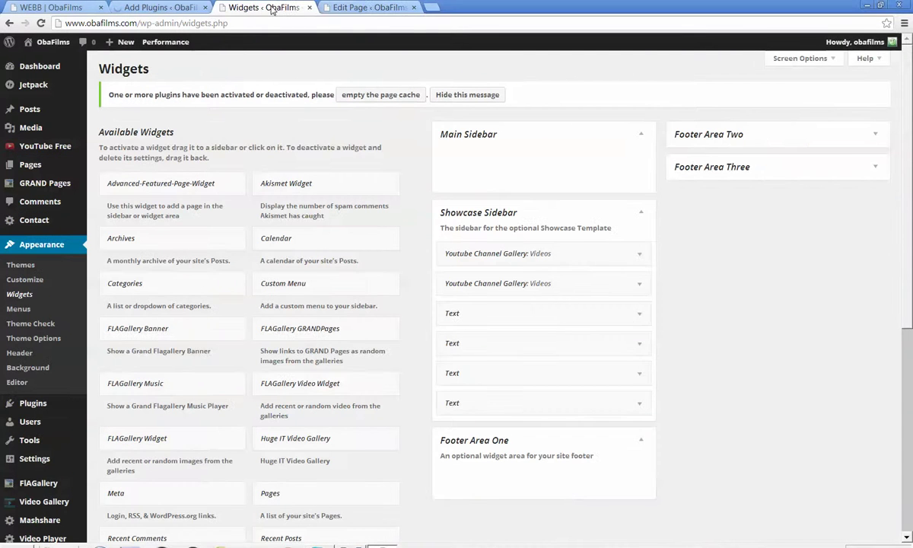
left_click(156, 8)
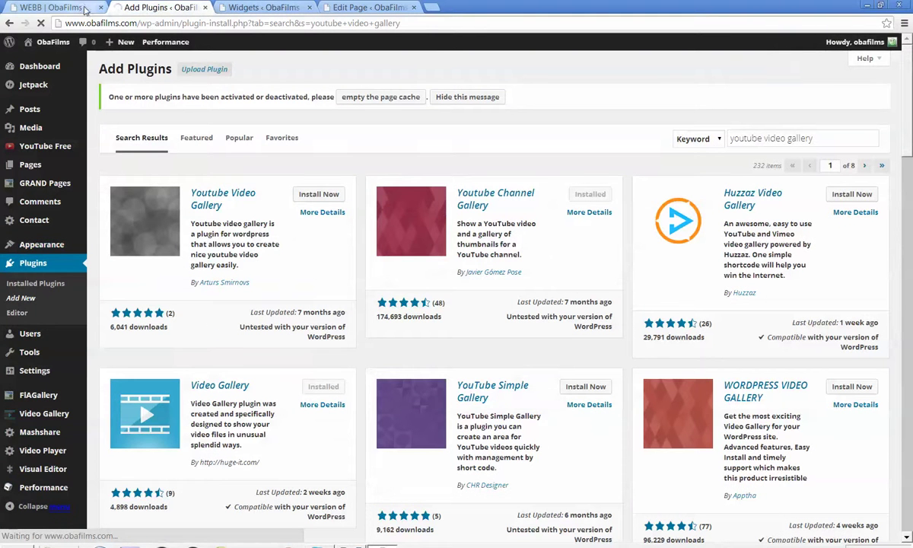
left_click(431, 7)
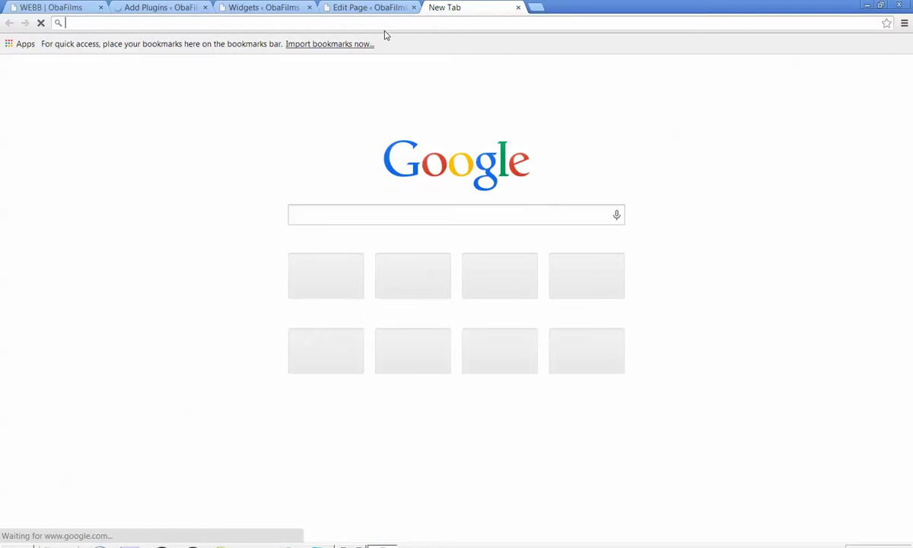
type("www.")
key("Return")
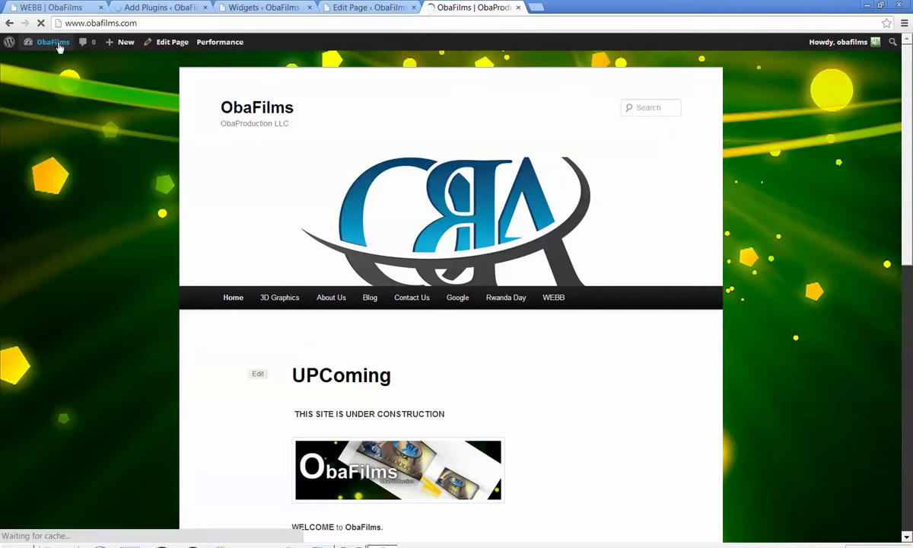
left_click(58, 44)
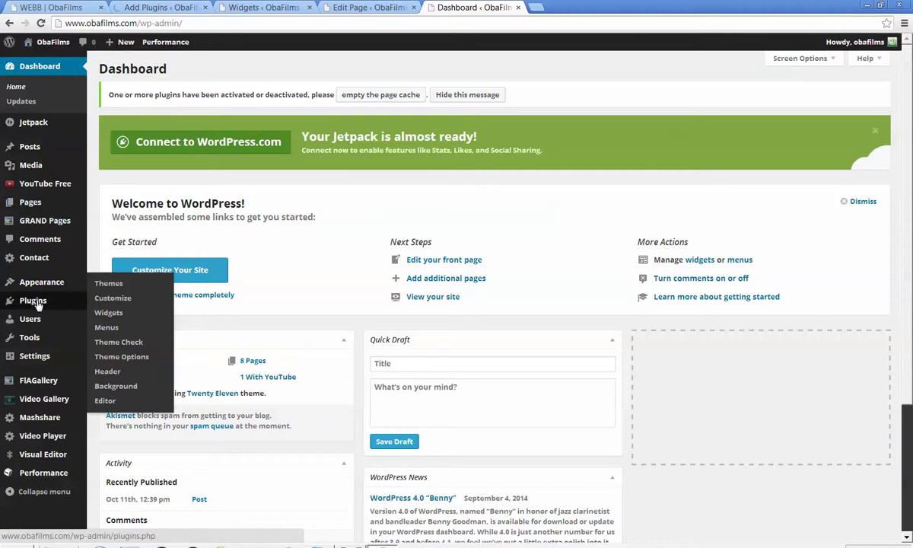
left_click(36, 304)
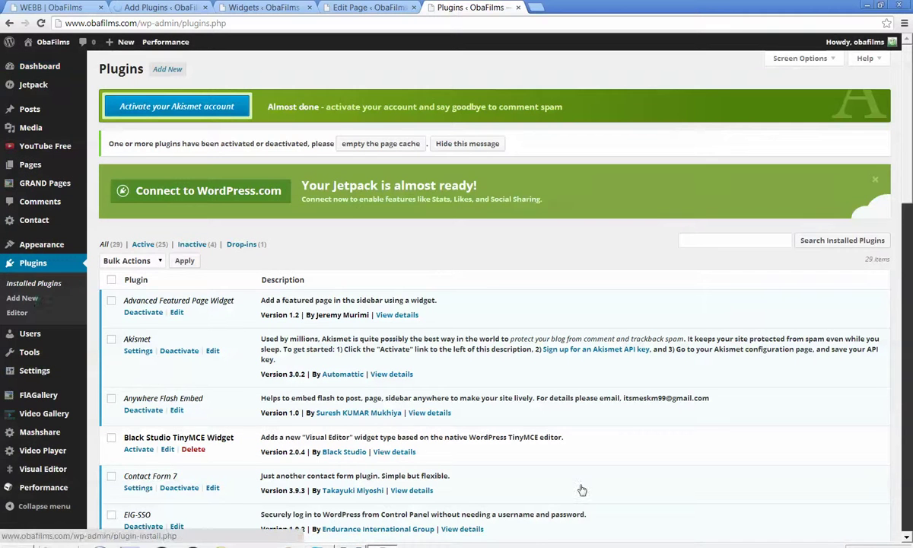
Examine the installed plugins down to WP EasyCart, comparing them with the Youtube gallery plugins in the directory search results.
scroll(581, 489, "down", 3)
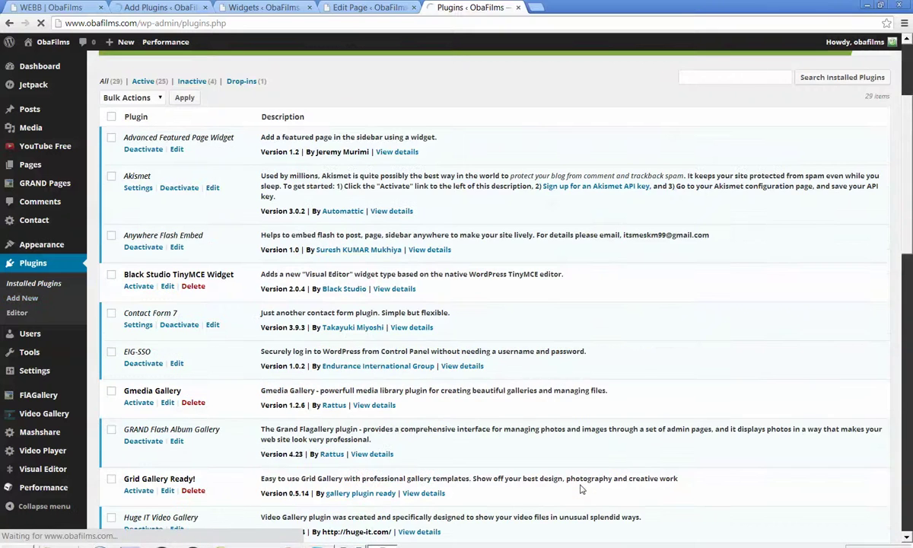
scroll(581, 489, "down", 1)
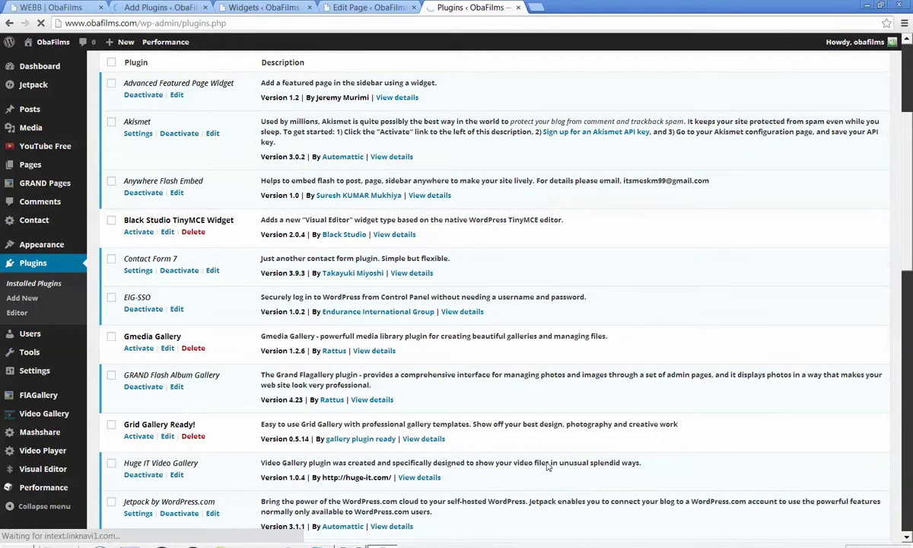
left_click(166, 9)
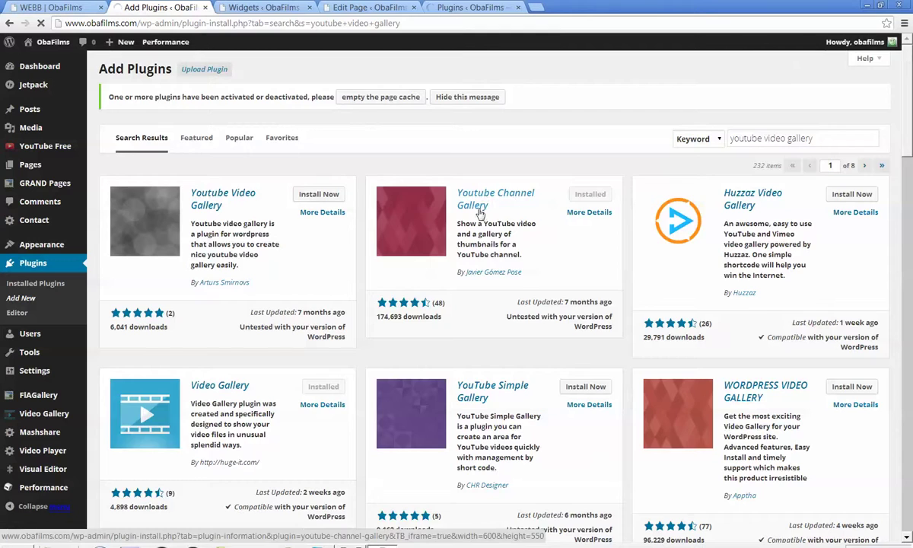
left_click(467, 9)
scroll(186, 496, "down", 4)
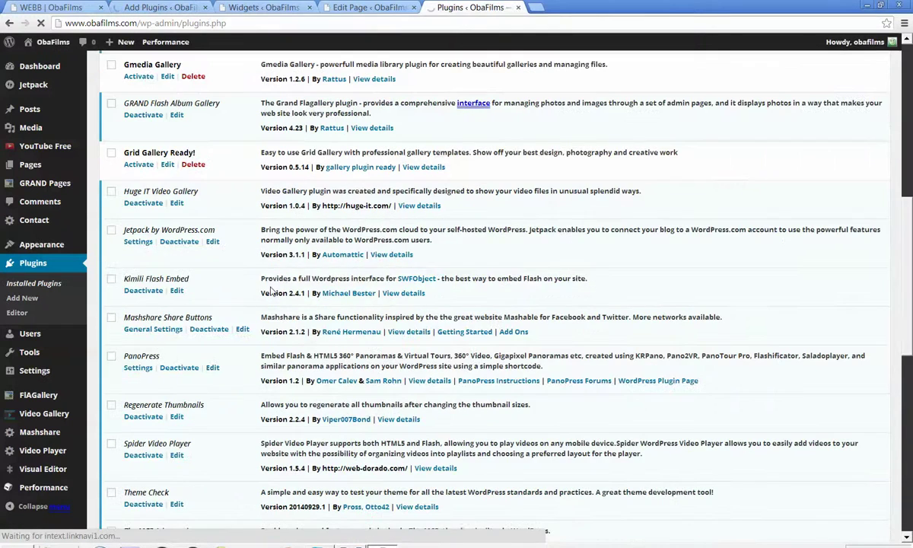
scroll(185, 497, "down", 2)
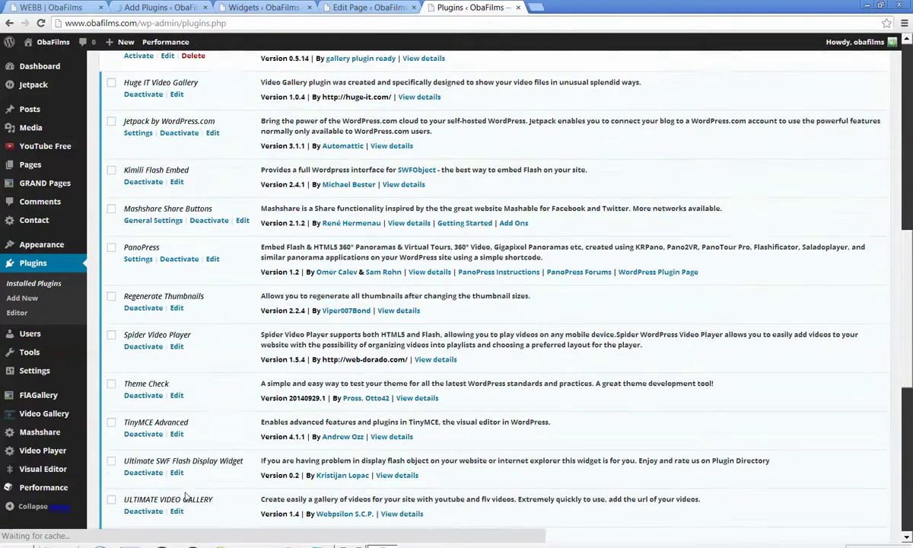
scroll(185, 497, "down", 1)
scroll(185, 497, "down", 2)
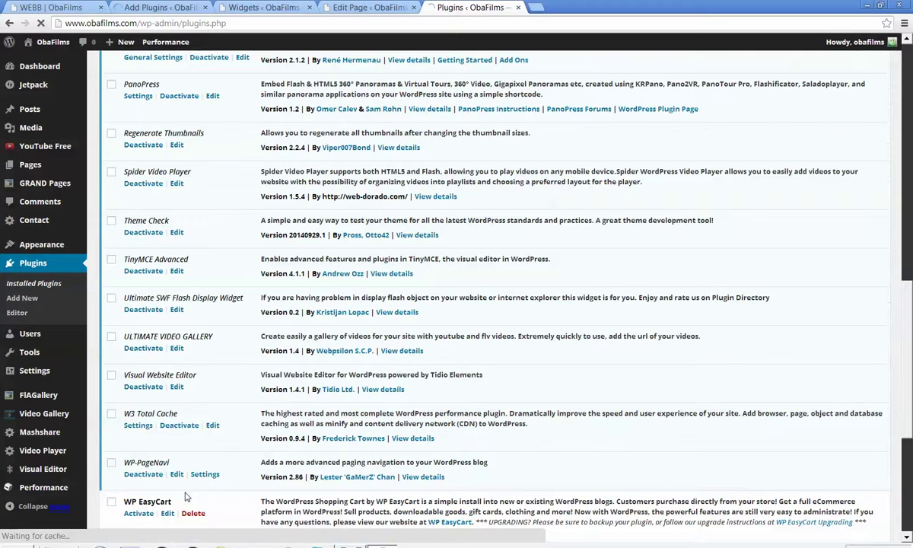
Examine the rest of the installed plugins list and compare it with the available widgets on the Widgets page.
scroll(185, 497, "down", 4)
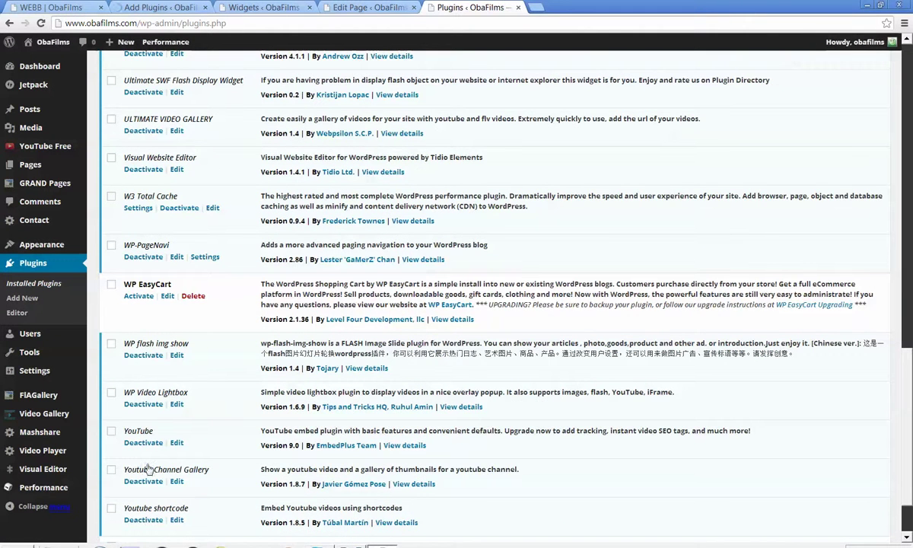
scroll(145, 440, "down", 2)
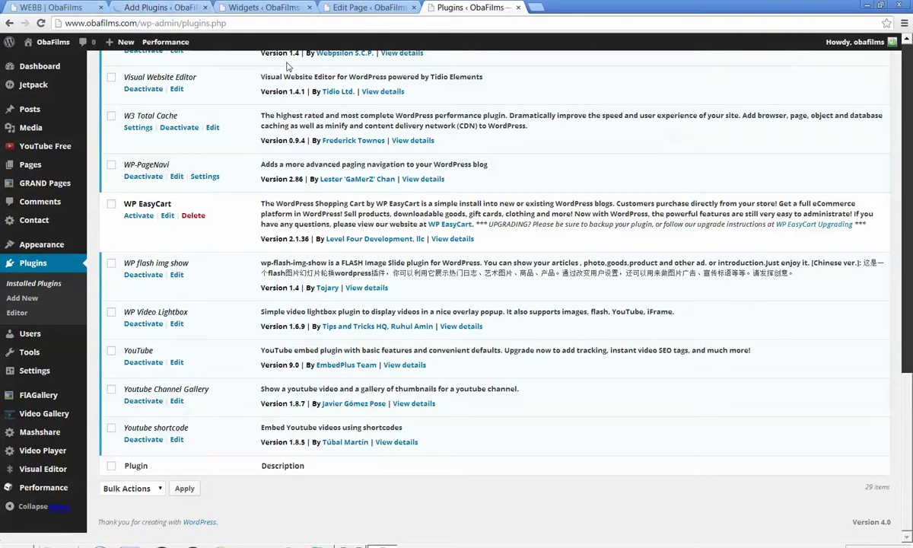
left_click(358, 8)
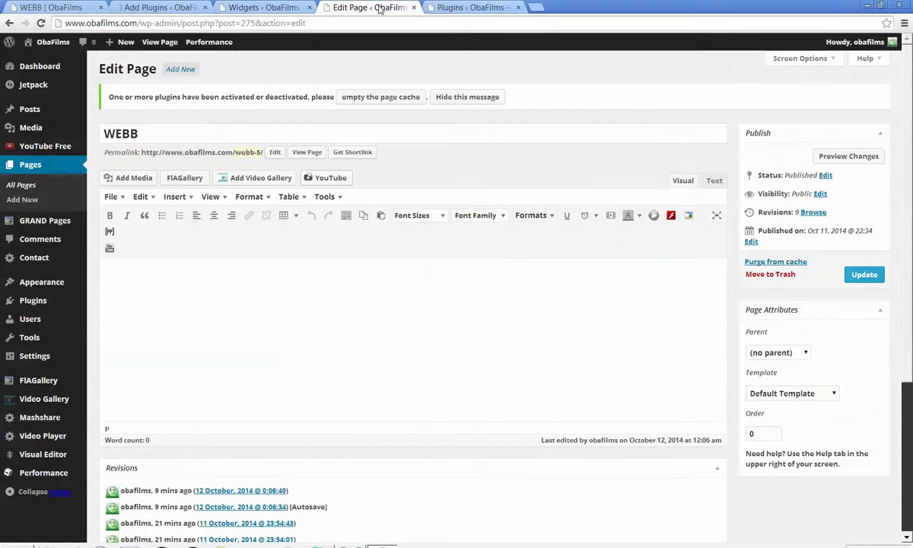
left_click(289, 13)
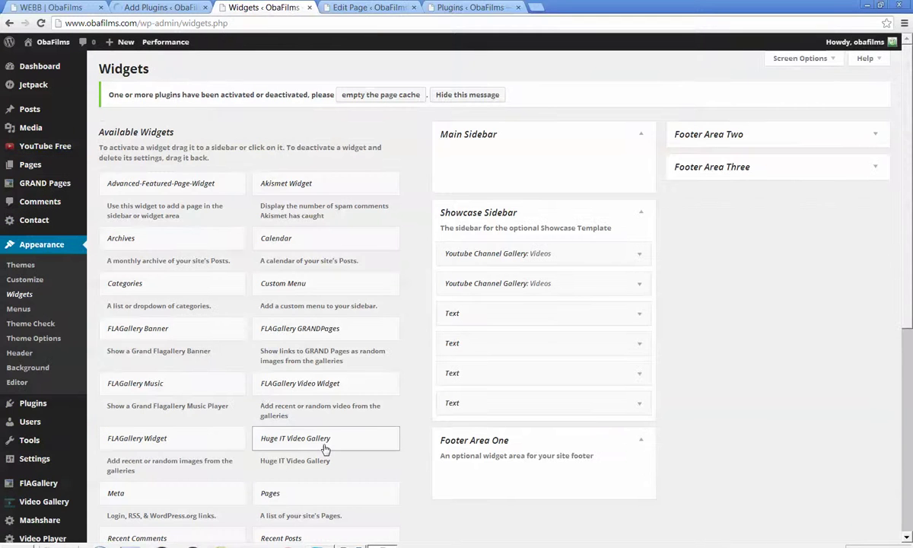
scroll(325, 450, "down", 2)
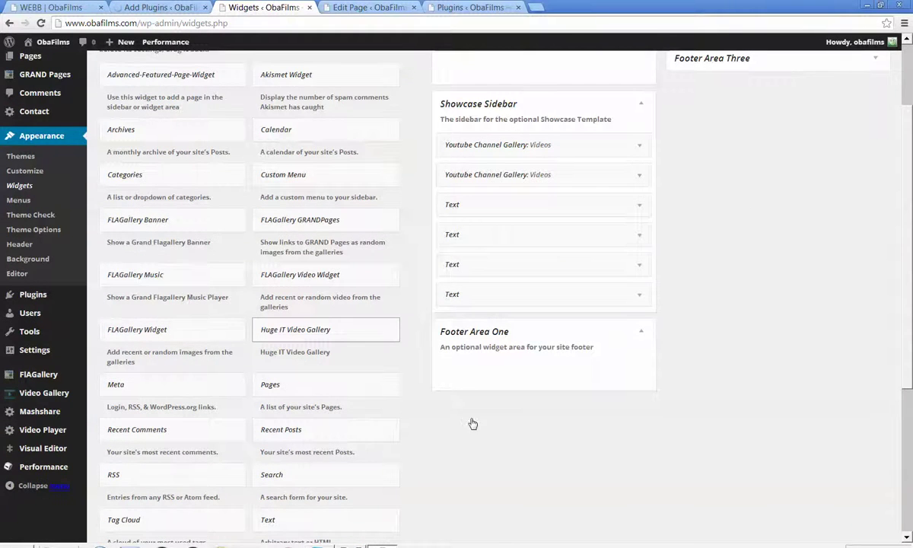
scroll(394, 438, "down", 2)
scroll(394, 438, "down", 2)
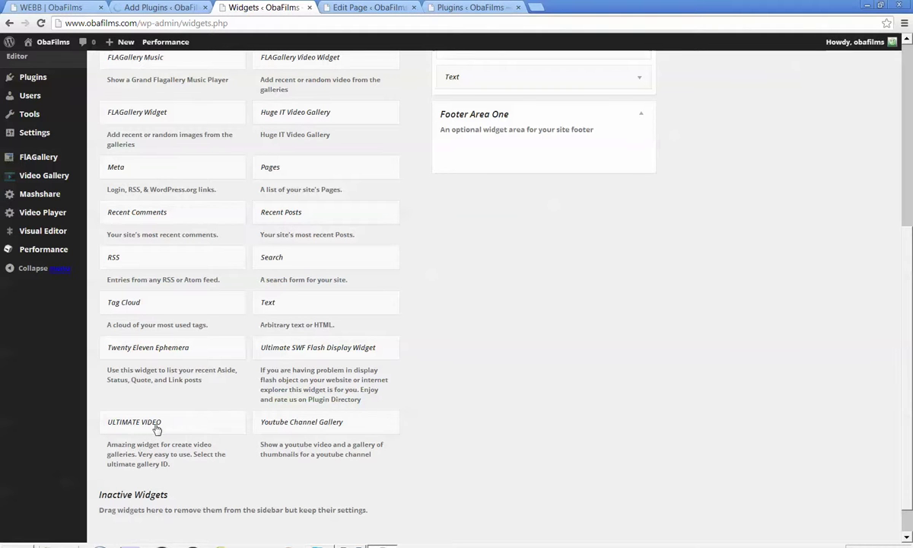
Review the installed plugins from Youtube shortcode back up to PanoPress, then check the plugin installation and the WEBB page editor.
left_click(464, 7)
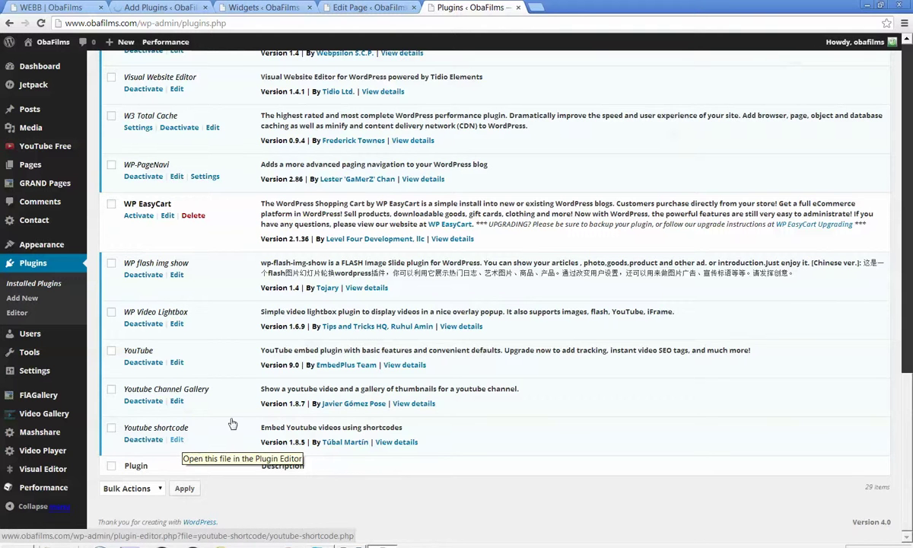
scroll(231, 423, "up", 3)
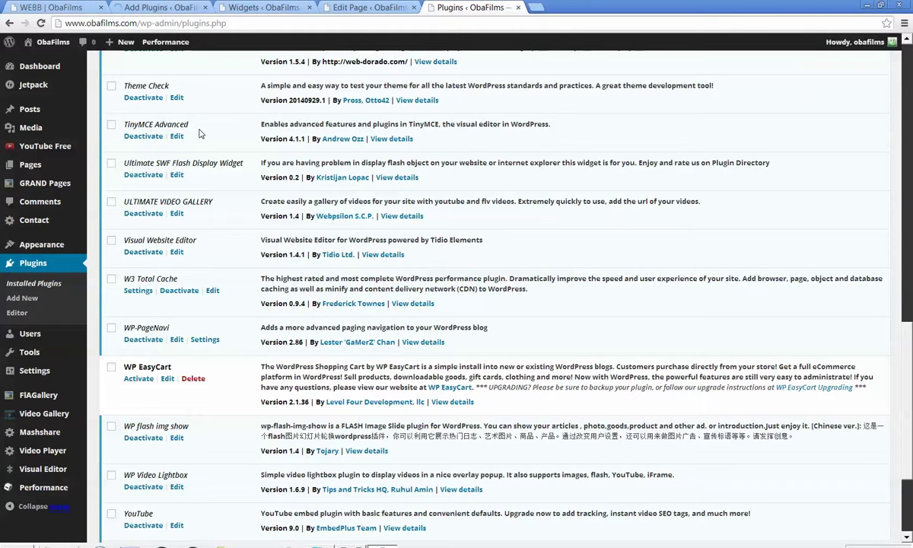
scroll(209, 145, "up", 3)
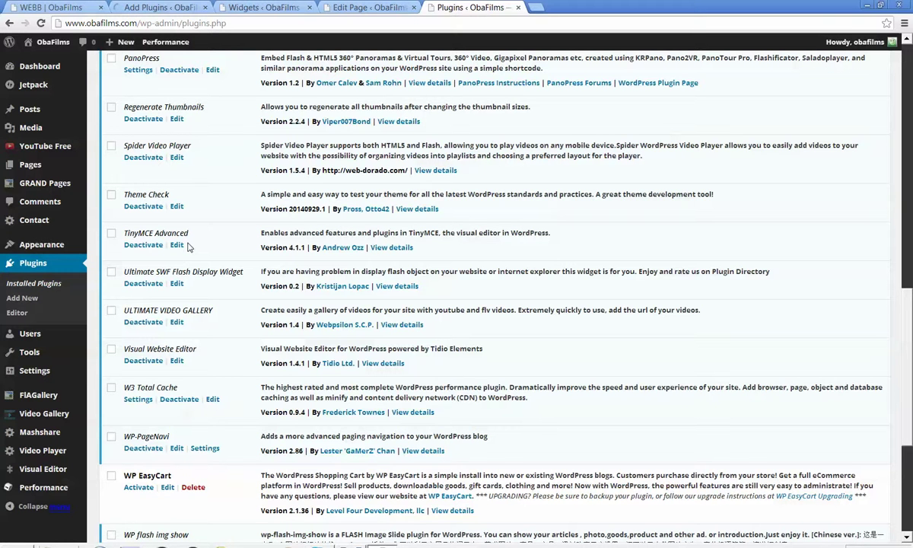
left_click(152, 9)
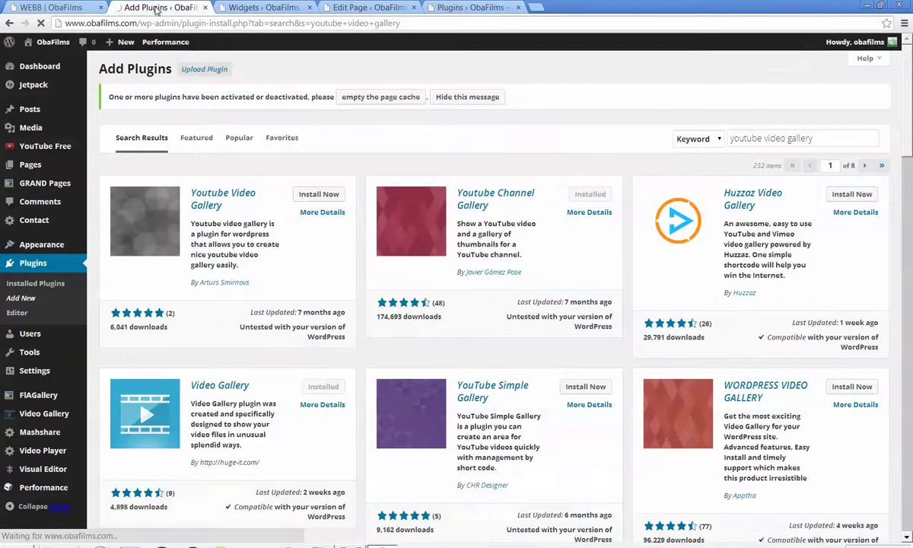
left_click(249, 7)
left_click(359, 7)
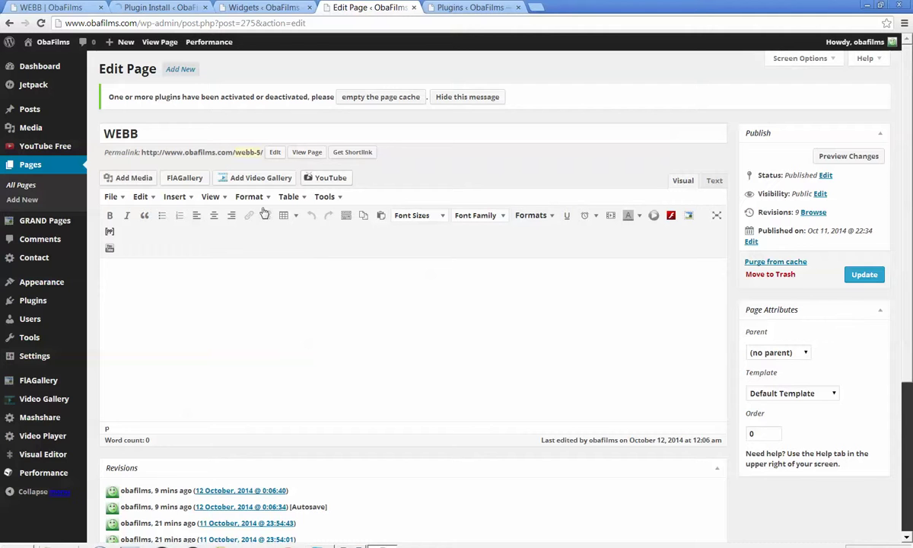
View the TinyMCE Advanced plugin's details and screenshots, compare them with the WEBB page's editor toolbar, and close the details.
left_click(484, 10)
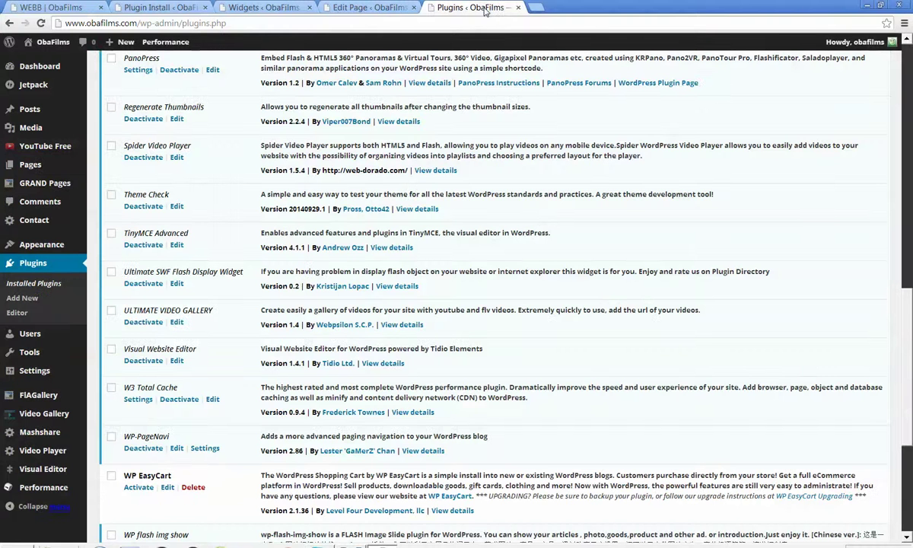
left_click(392, 248)
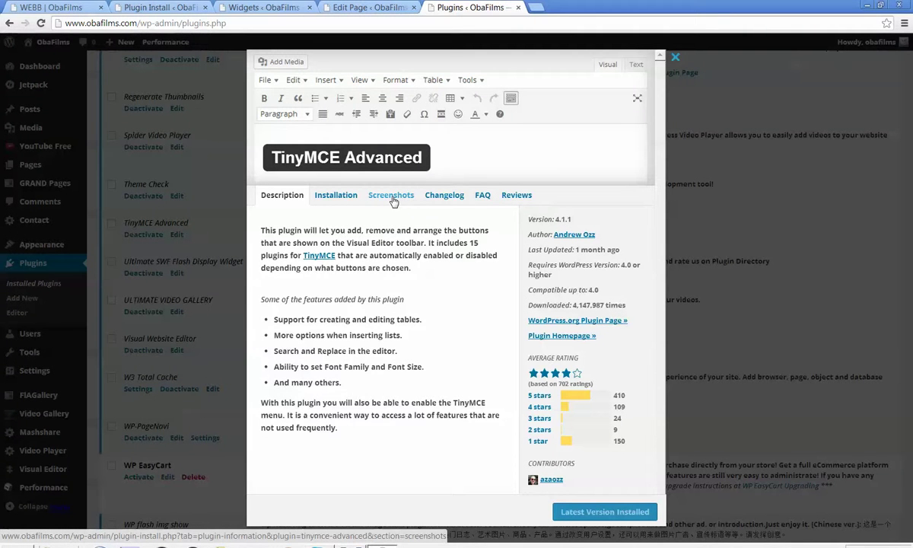
left_click(391, 197)
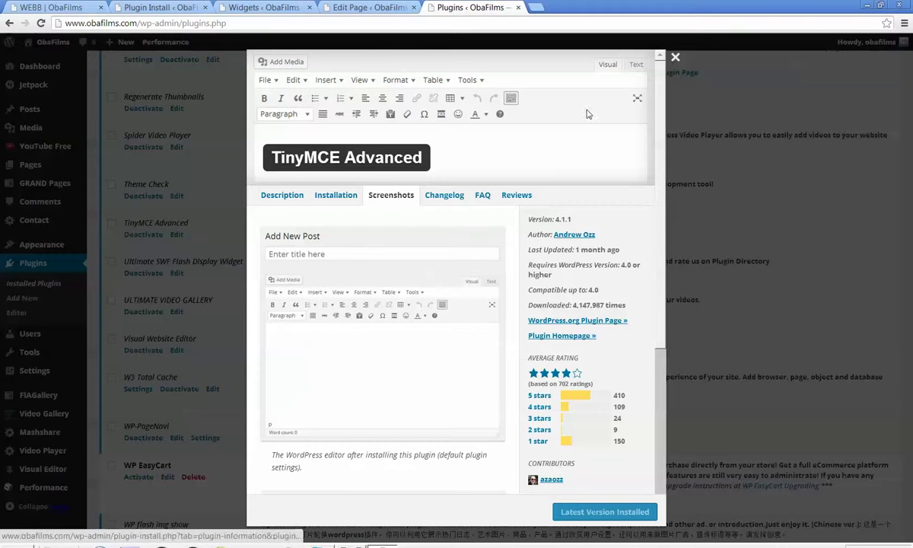
left_click(150, 9)
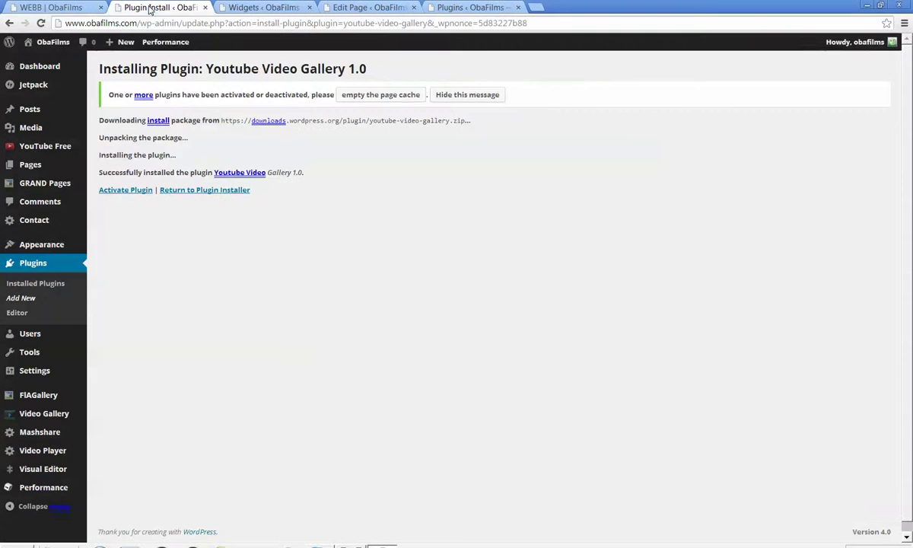
left_click(248, 9)
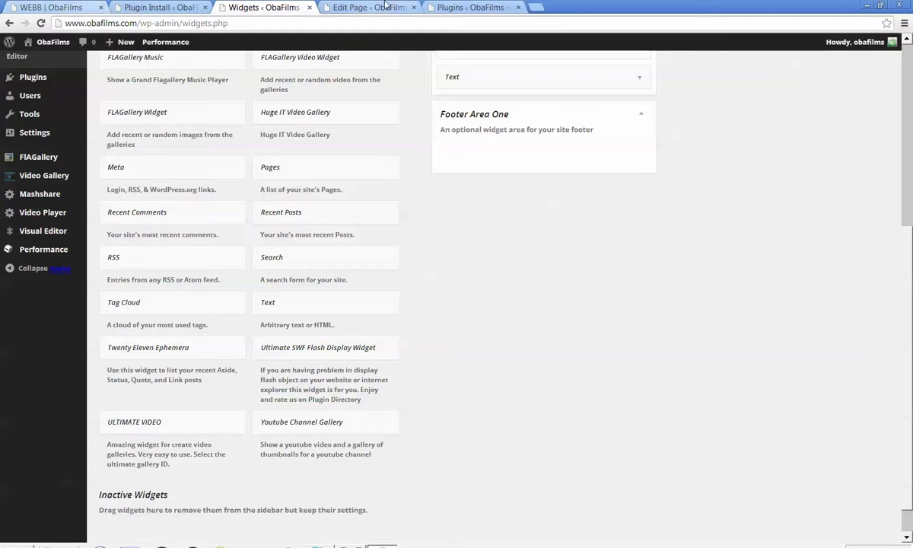
left_click(440, 7)
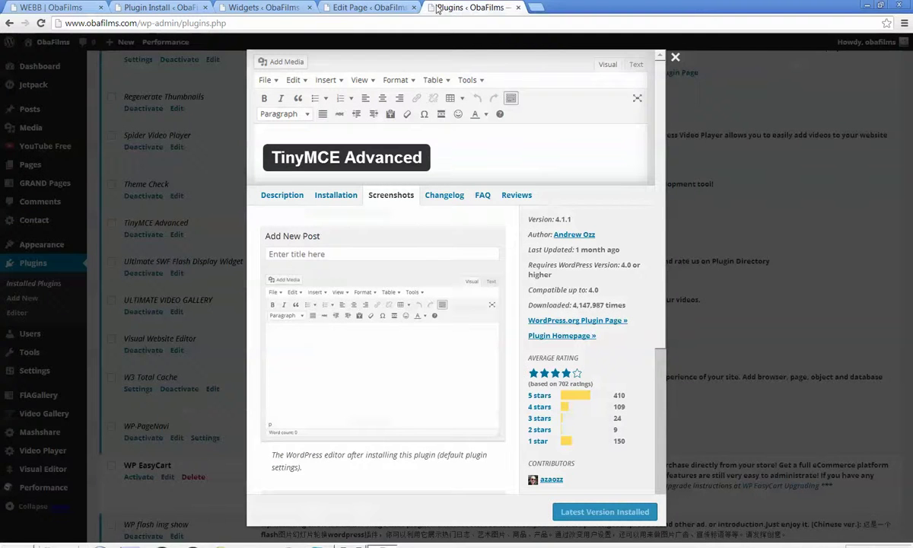
left_click(371, 8)
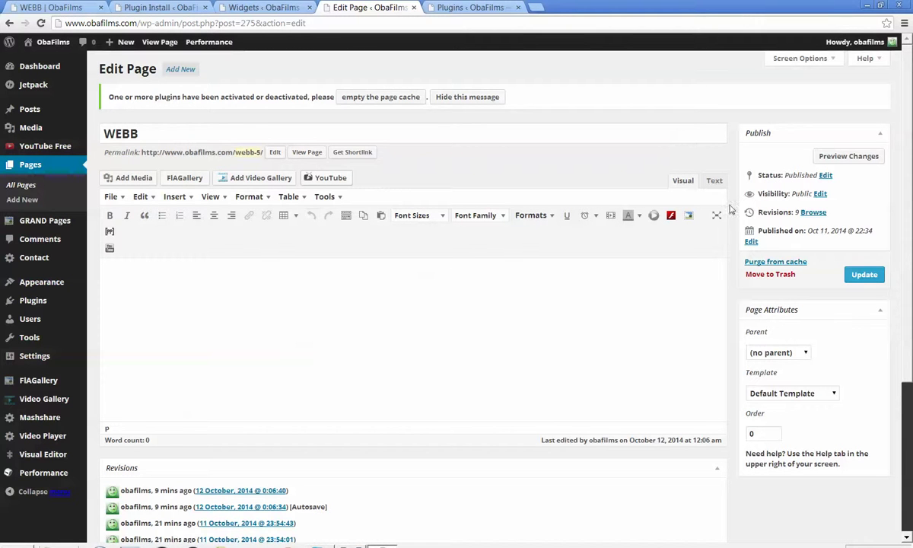
left_click(469, 9)
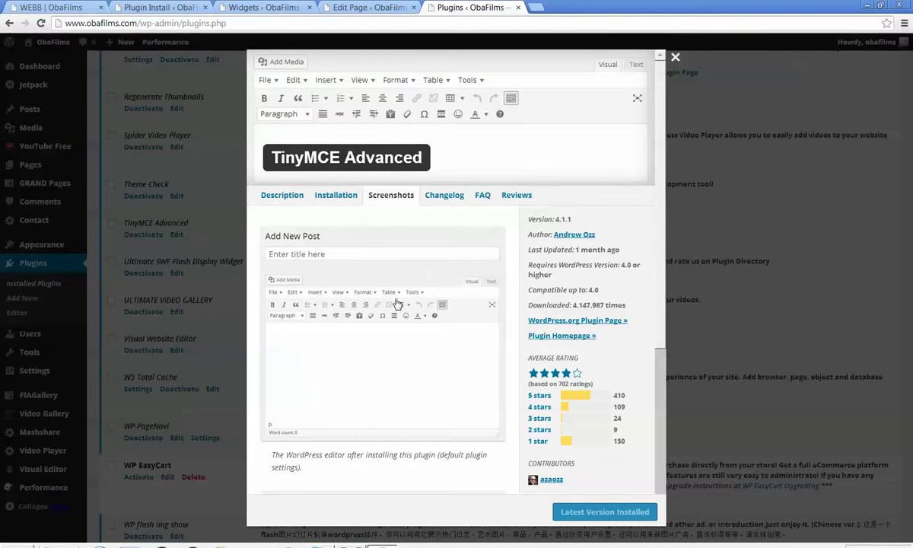
left_click(675, 57)
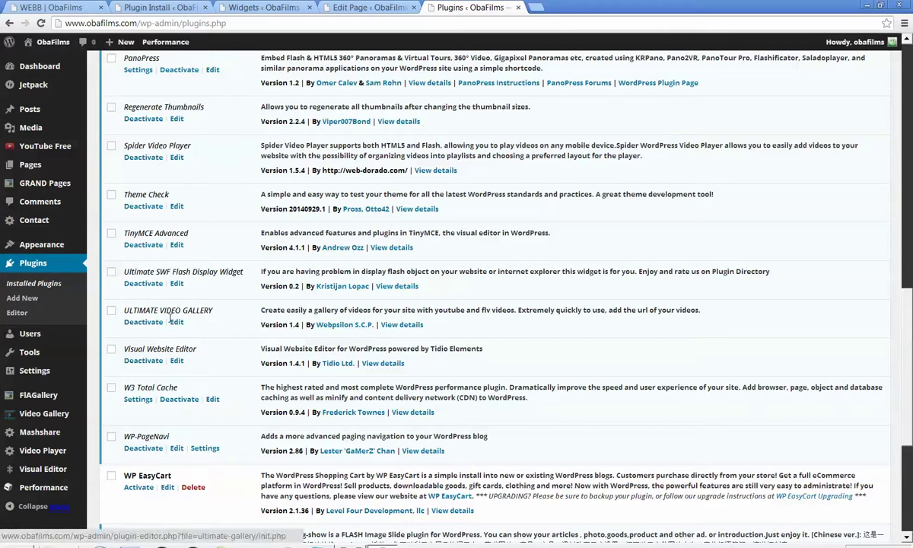
Look through the installed plugins for Youtube Channel Gallery and view the widget settings in its details screenshots.
scroll(202, 310, "up", 1)
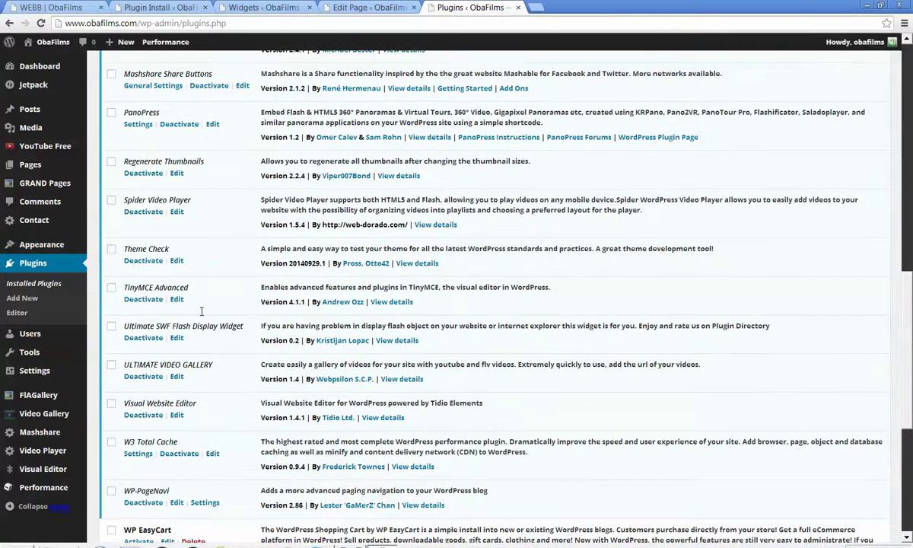
scroll(202, 310, "up", 5)
scroll(202, 310, "up", 5)
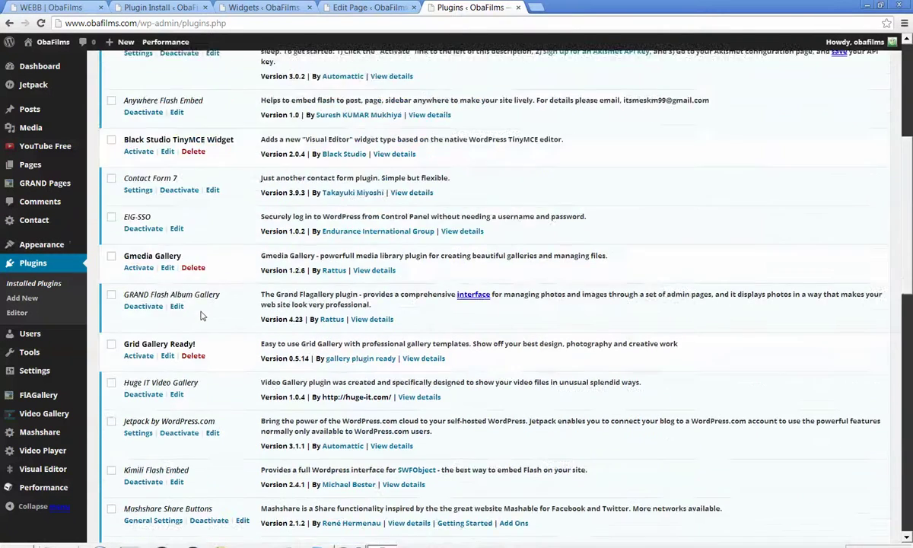
scroll(201, 316, "down", 9)
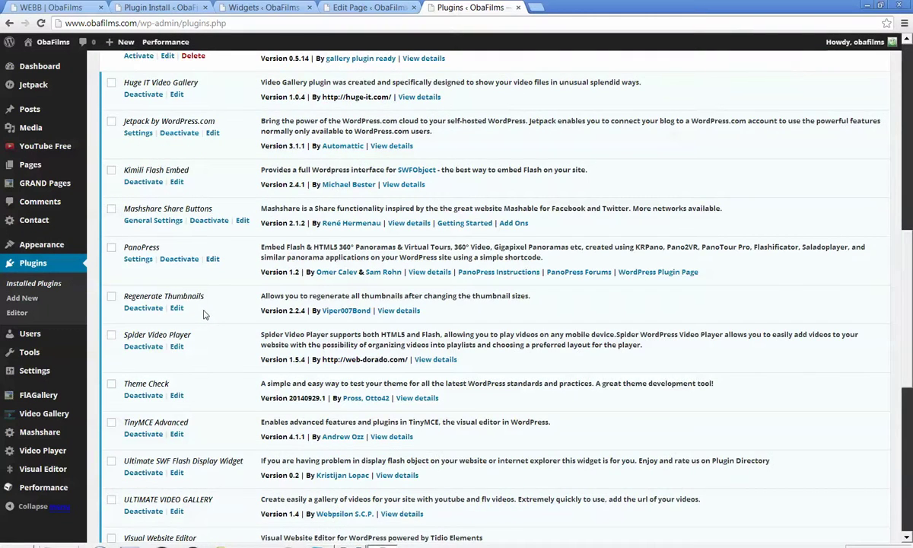
scroll(203, 314, "down", 6)
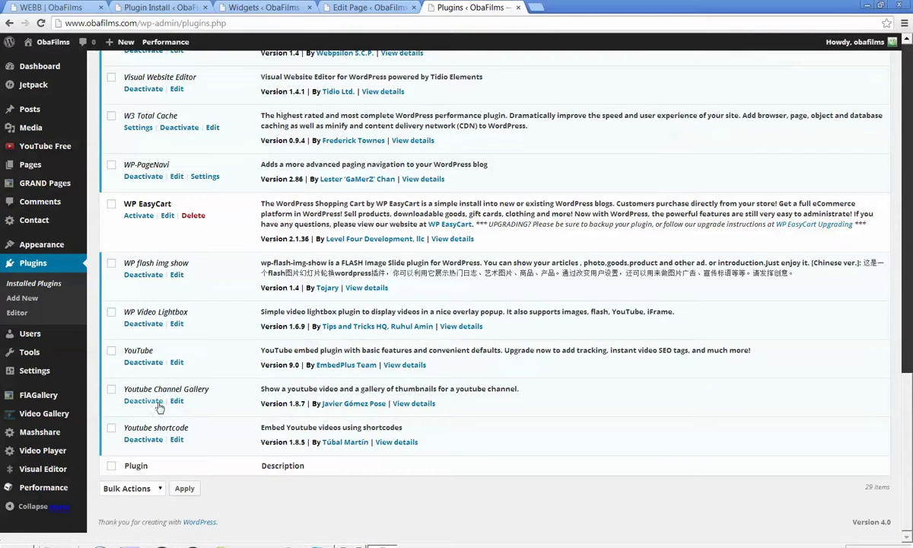
left_click(412, 404)
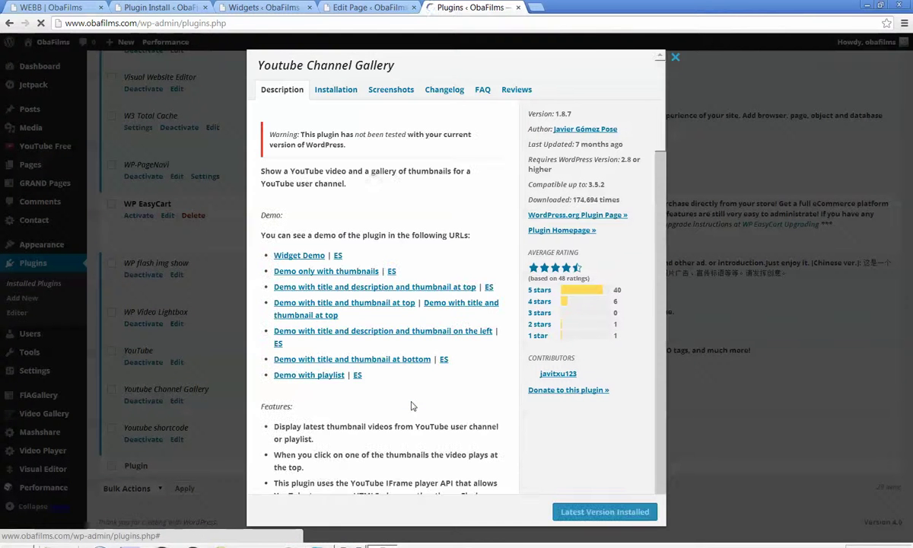
left_click(384, 91)
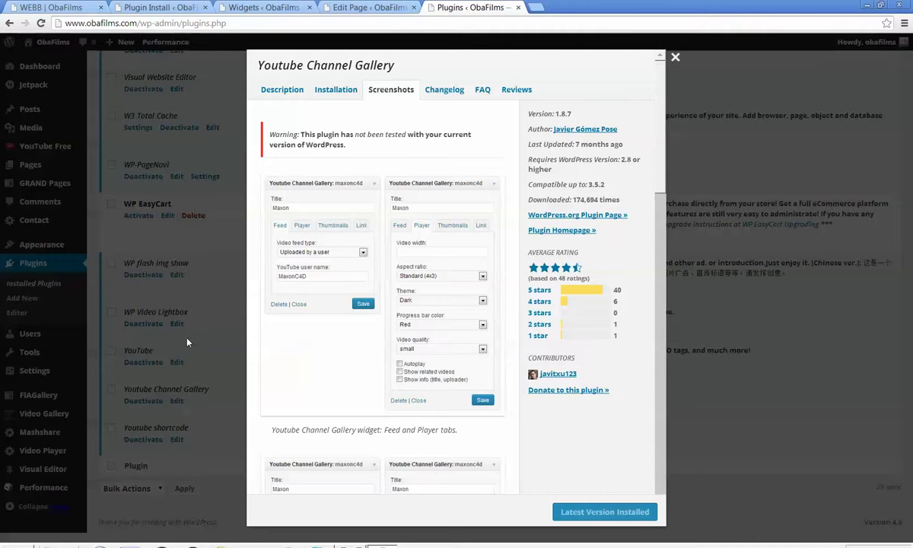
left_click_drag(432, 367, 430, 365)
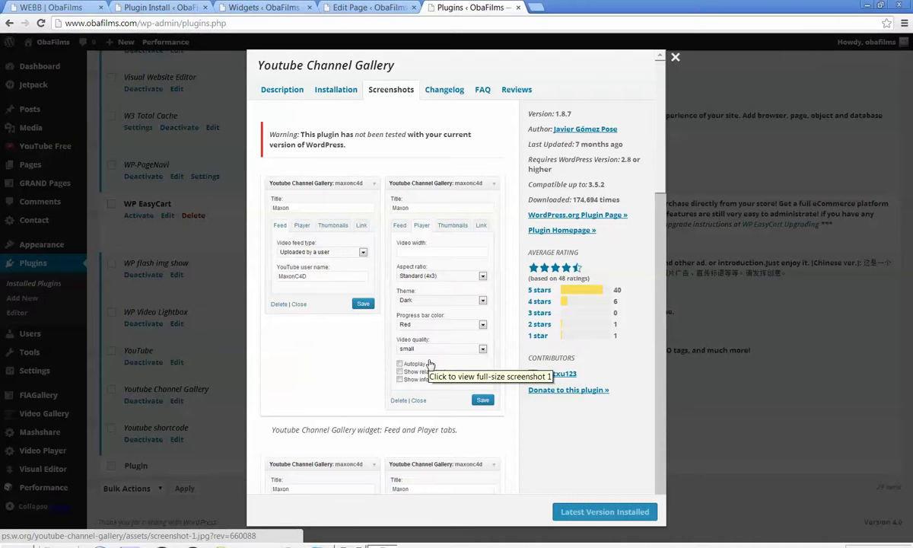
left_click(535, 8)
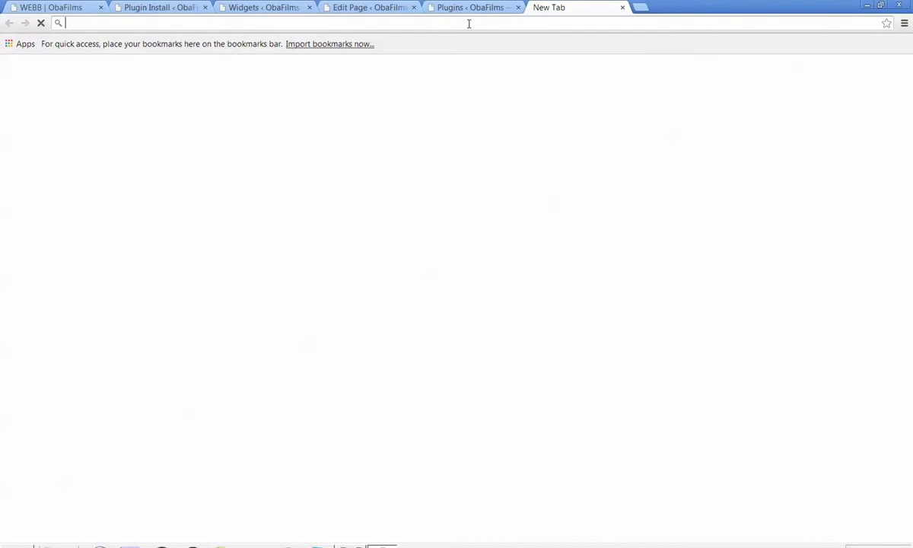
type("www.youtube.com")
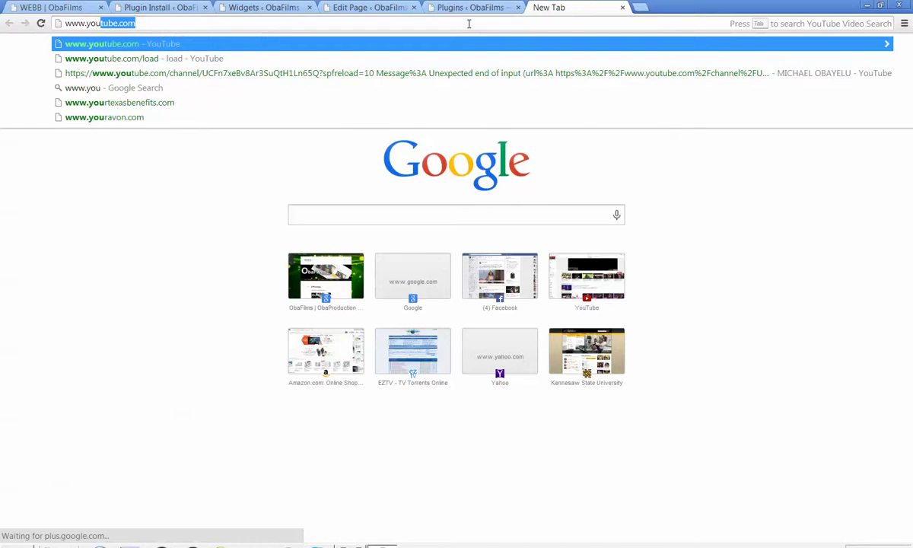
key("Return")
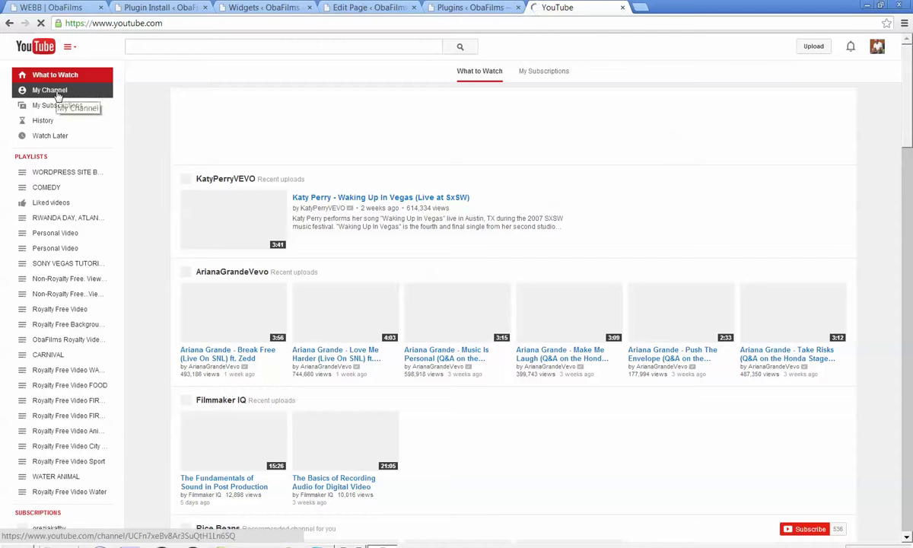
left_click(57, 95)
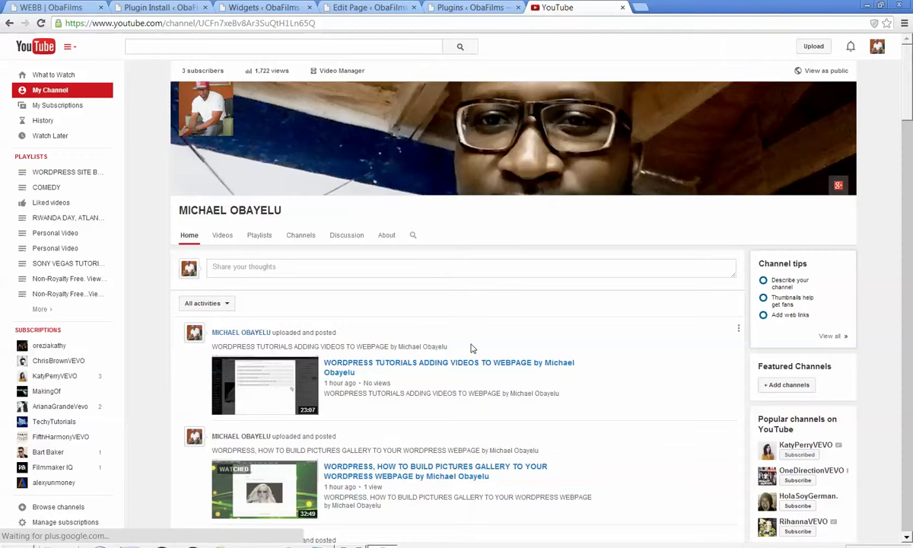
Look through the uploaded videos in the channel's activity feed.
scroll(471, 347, "down", 1)
scroll(470, 348, "down", 15)
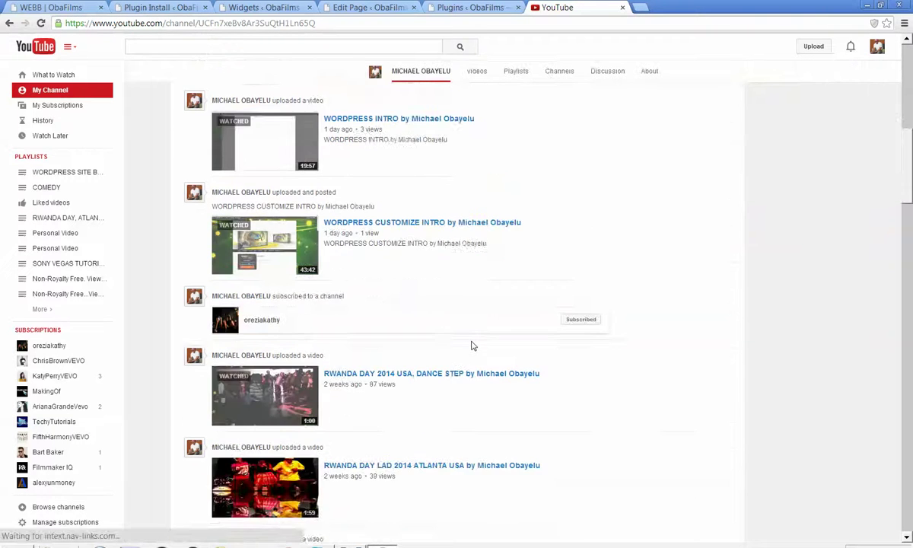
scroll(470, 347, "down", 2)
scroll(471, 346, "up", 12)
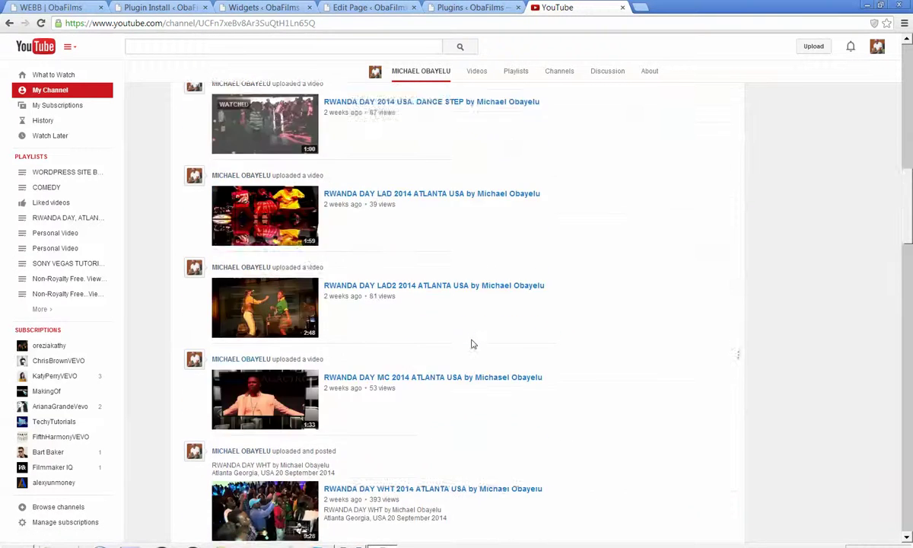
scroll(471, 343, "up", 6)
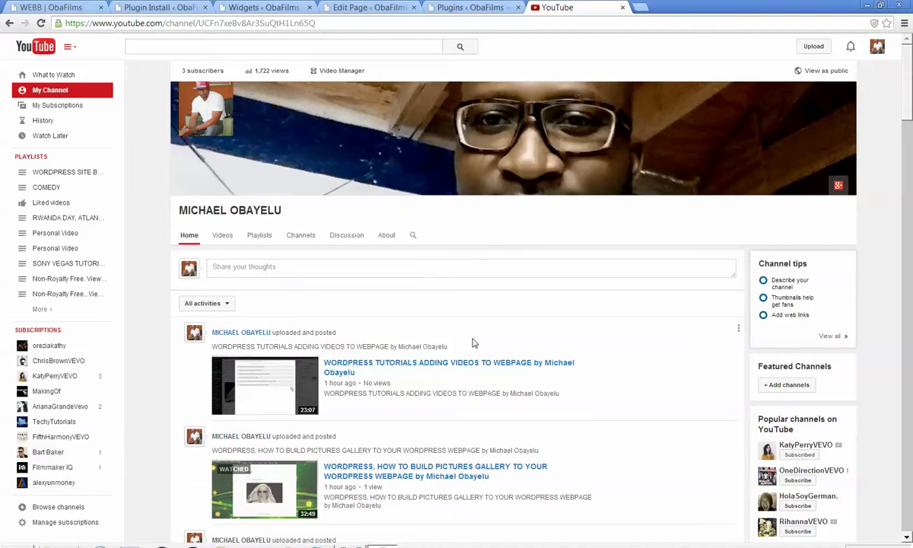
scroll(477, 337, "down", 2)
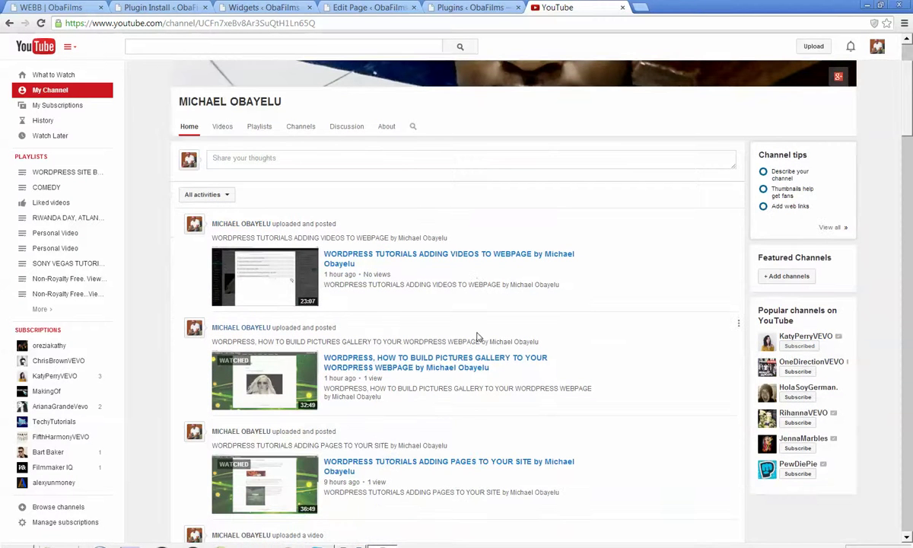
Look over the channel's header and uploaded videos, return to the Plugins page and close the Youtube Channel Gallery details.
scroll(477, 332, "up", 2)
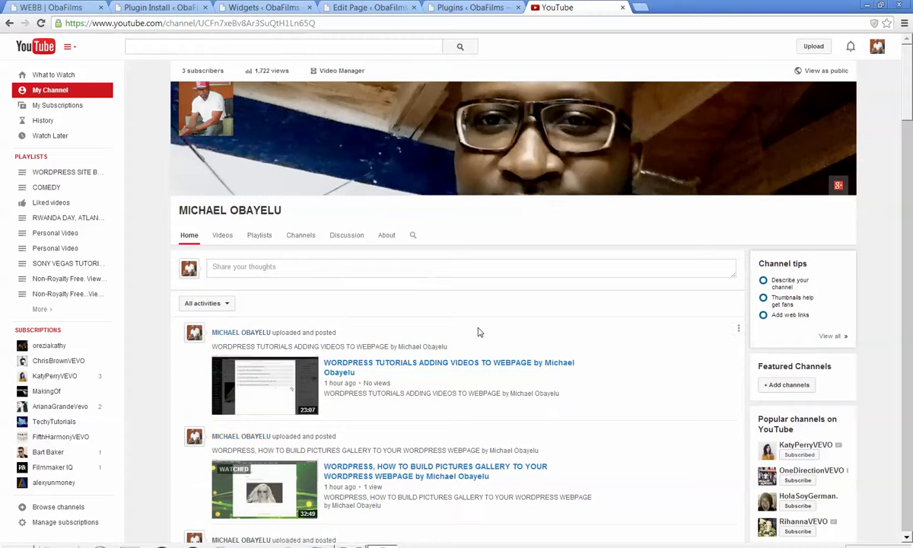
mouse_move(206, 103)
scroll(578, 313, "down", 3)
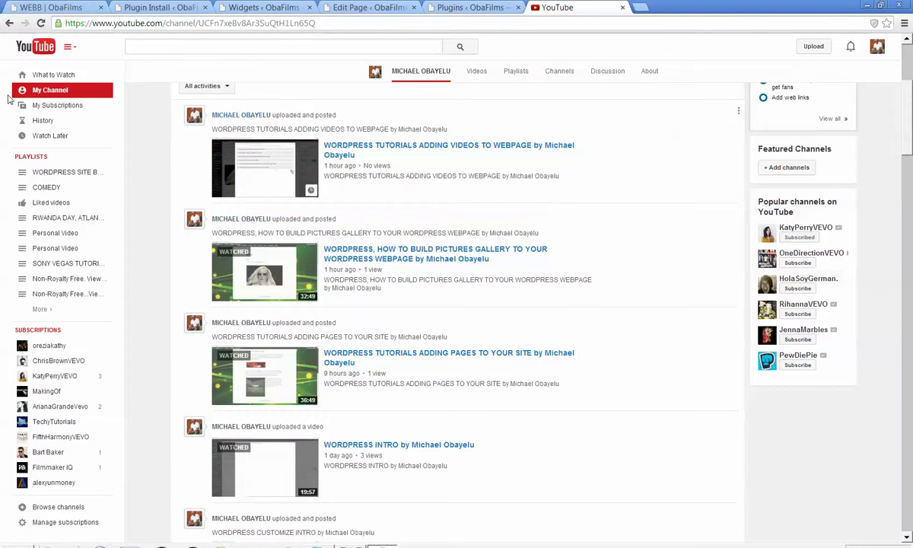
left_click(454, 9)
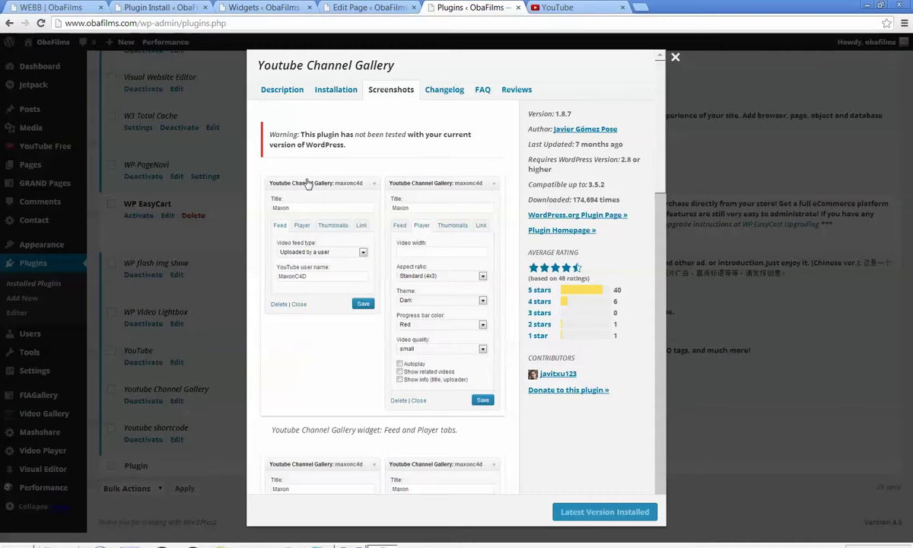
left_click(670, 59)
Check the Youtube Video Gallery 1.0 installation page, reload the installed plugins list and locate Youtube video gallery in it.
left_click(165, 9)
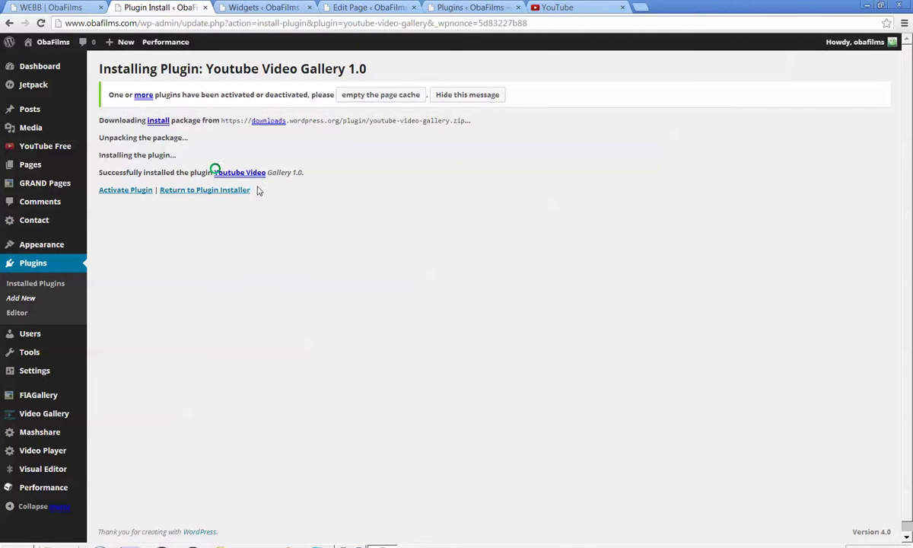
mouse_move(219, 181)
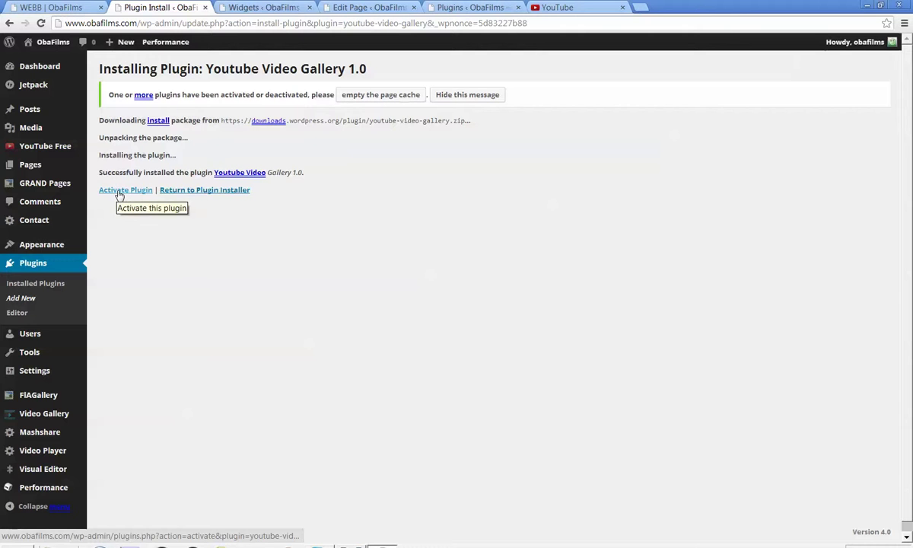
left_click(461, 8)
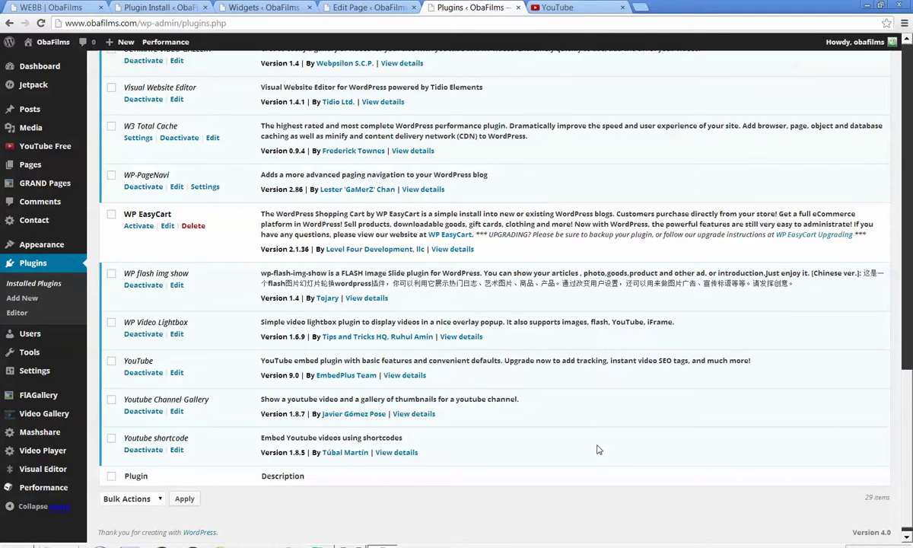
left_click(36, 265)
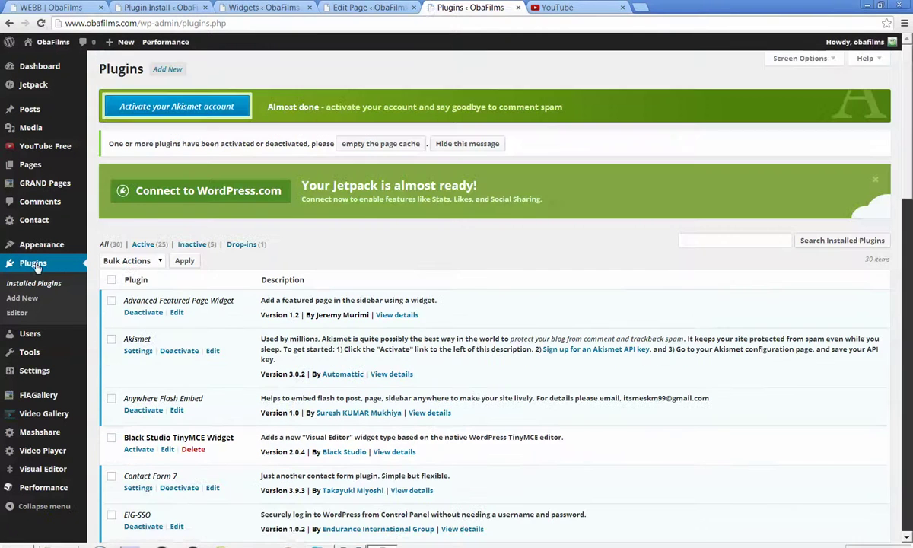
left_click(157, 7)
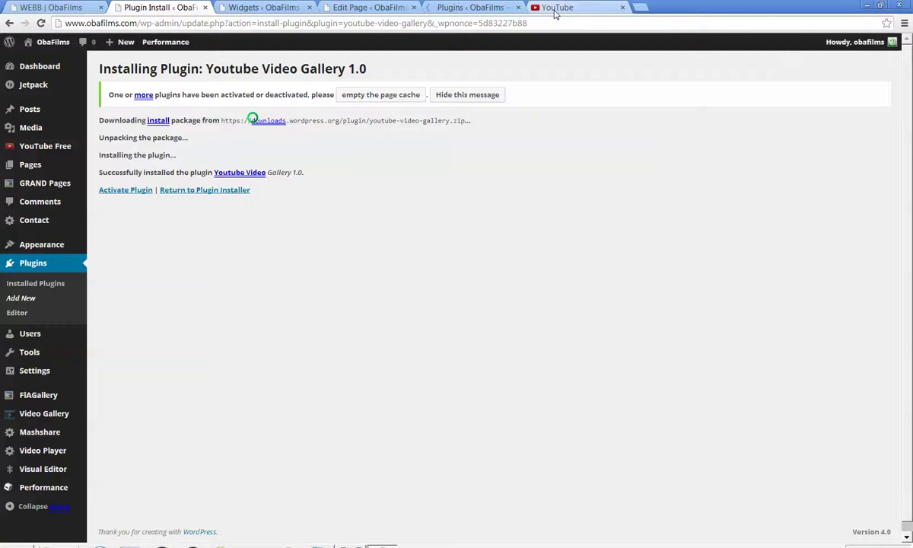
left_click(469, 8)
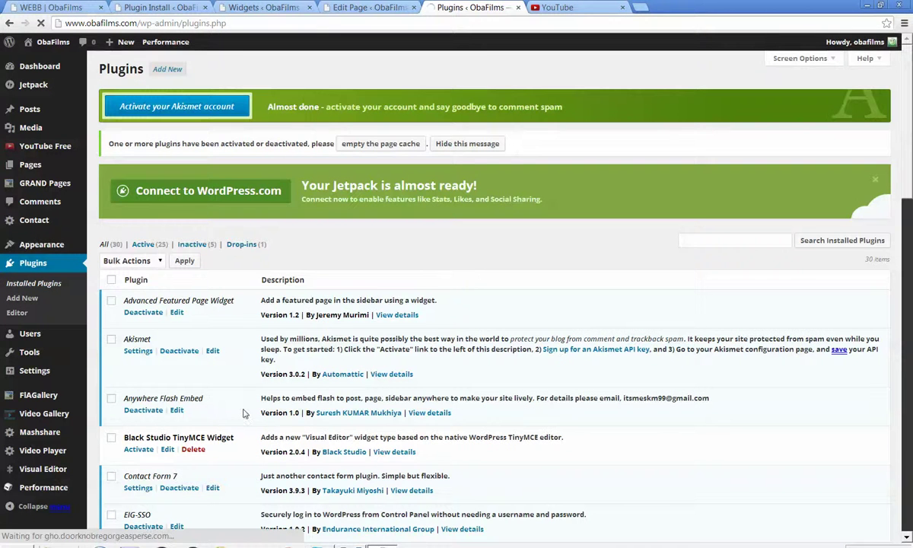
scroll(244, 409, "down", 2)
scroll(242, 397, "up", 2)
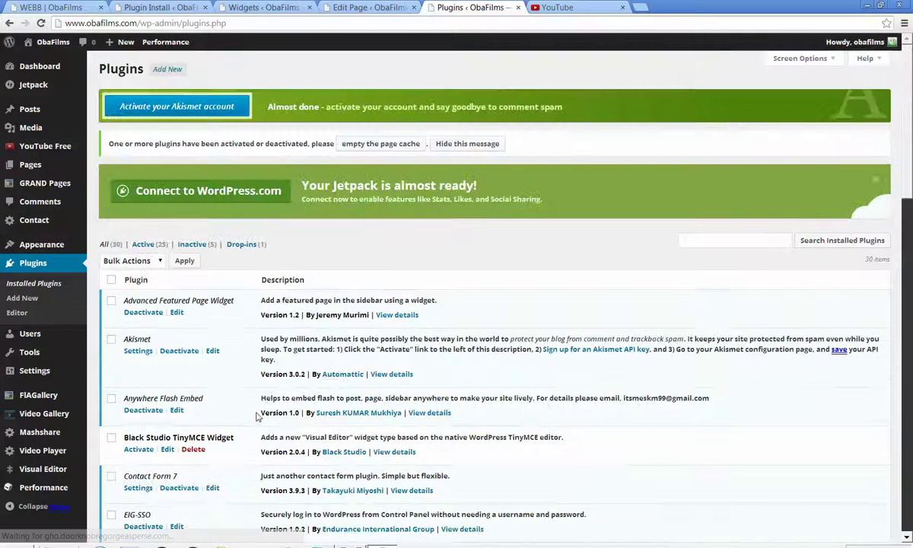
scroll(244, 399, "down", 2)
scroll(275, 421, "down", 15)
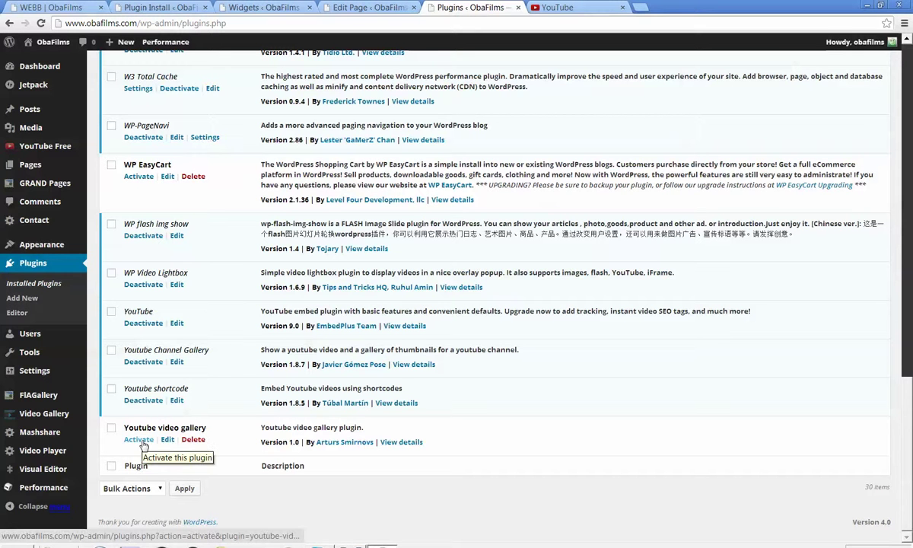
View the Youtube video gallery plugin's description, screenshots and installation instructions, and close its details.
left_click(394, 445)
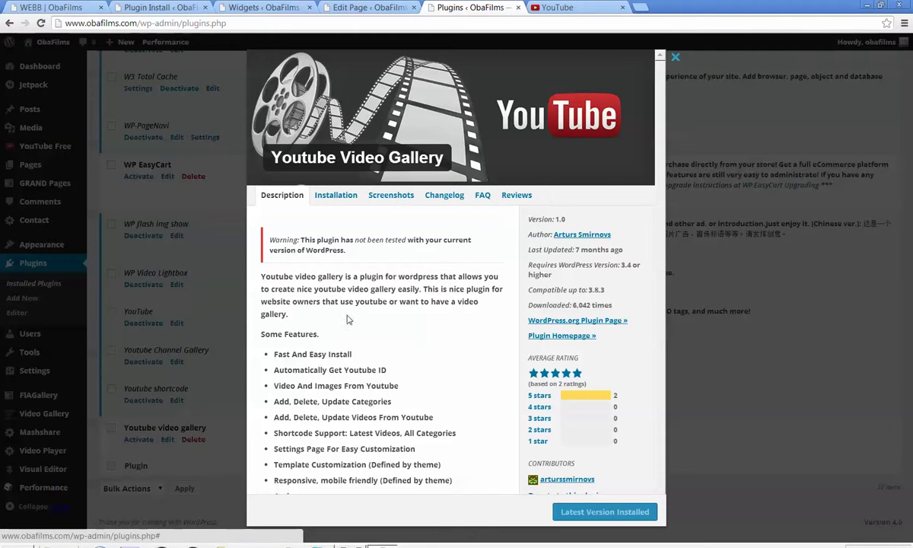
left_click(386, 199)
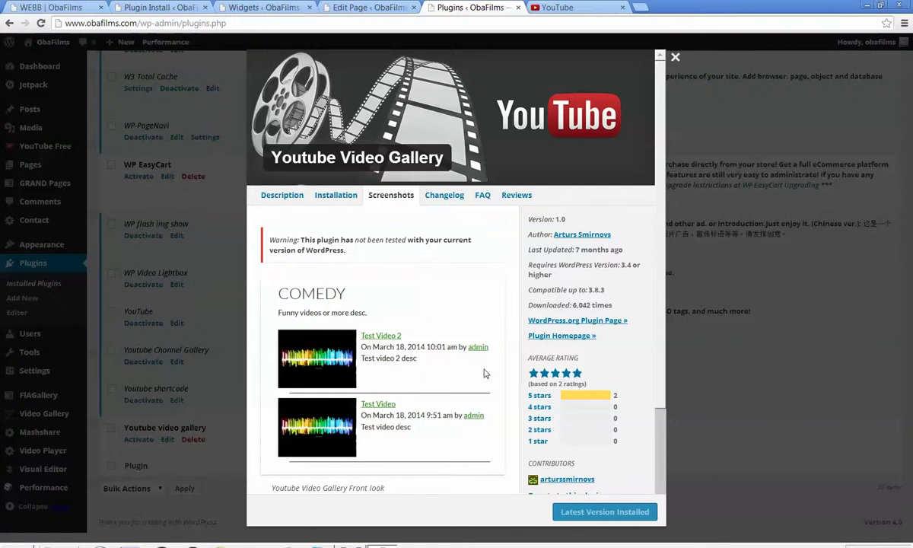
scroll(483, 373, "down", 2)
scroll(484, 373, "up", 2)
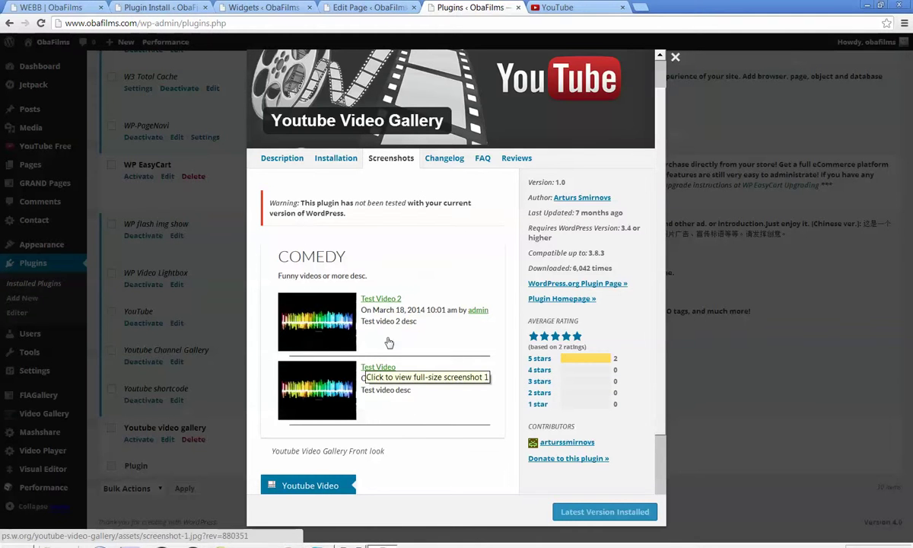
scroll(434, 440, "down", 1)
scroll(434, 440, "down", 1)
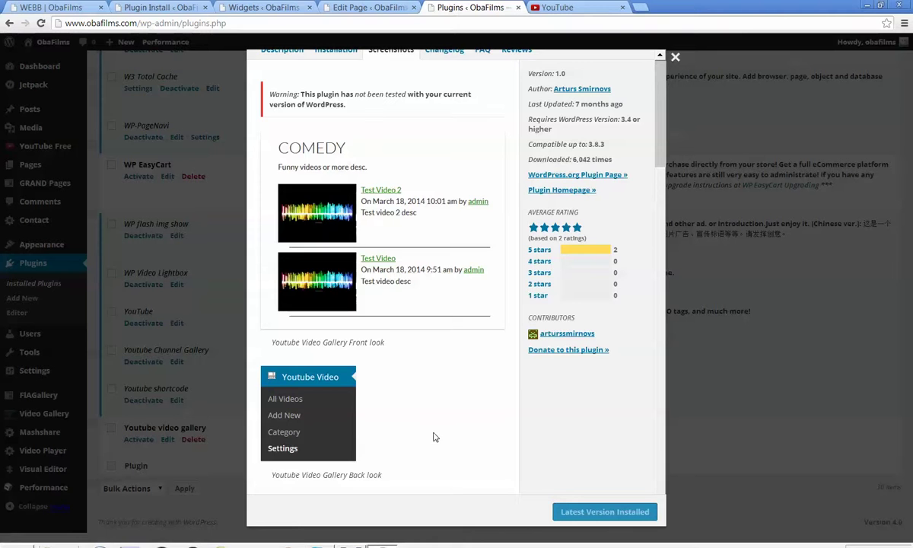
scroll(432, 433, "up", 3)
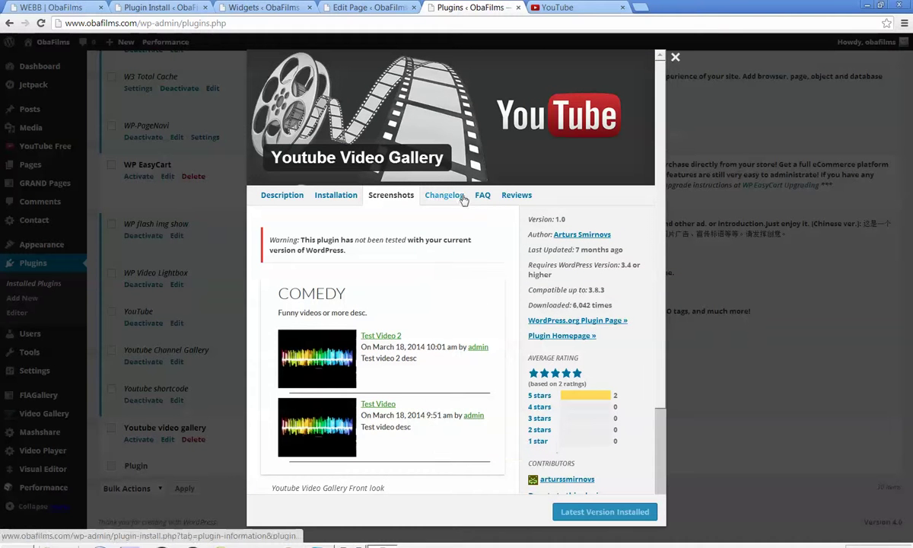
left_click(343, 196)
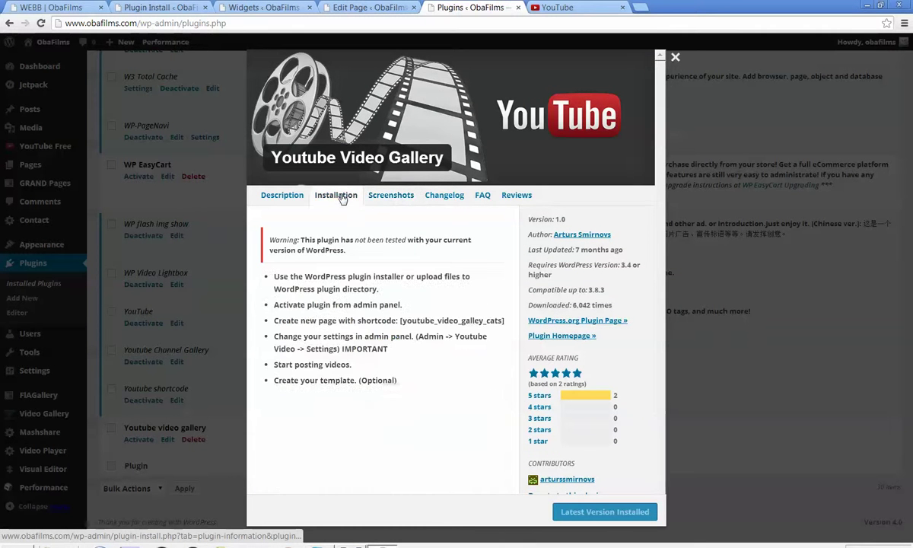
left_click(383, 201)
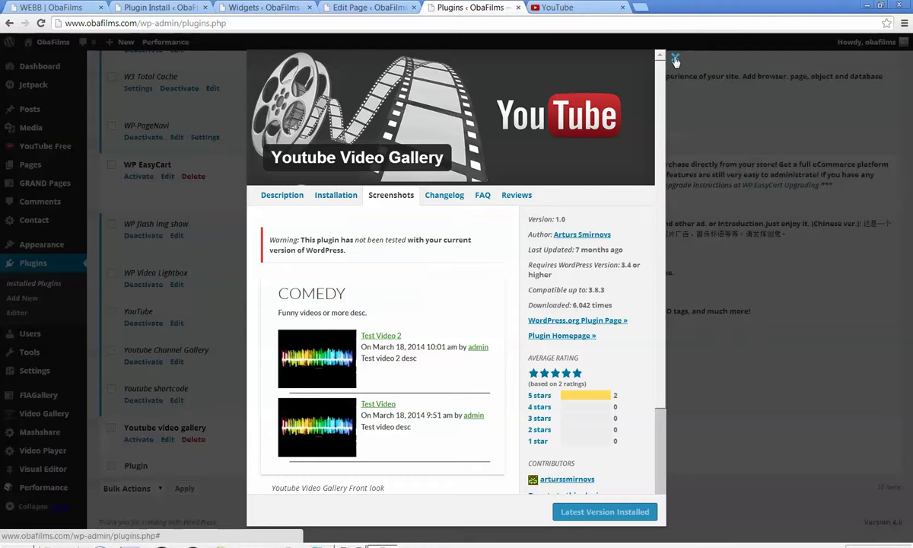
key("Escape")
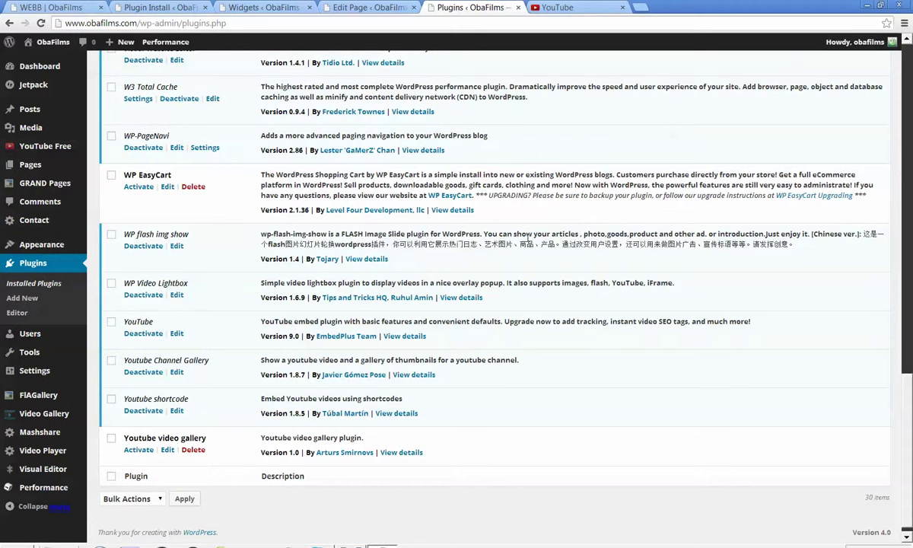
Activate the Youtube video gallery plugin and check its entry in the installed plugins list.
left_click(137, 450)
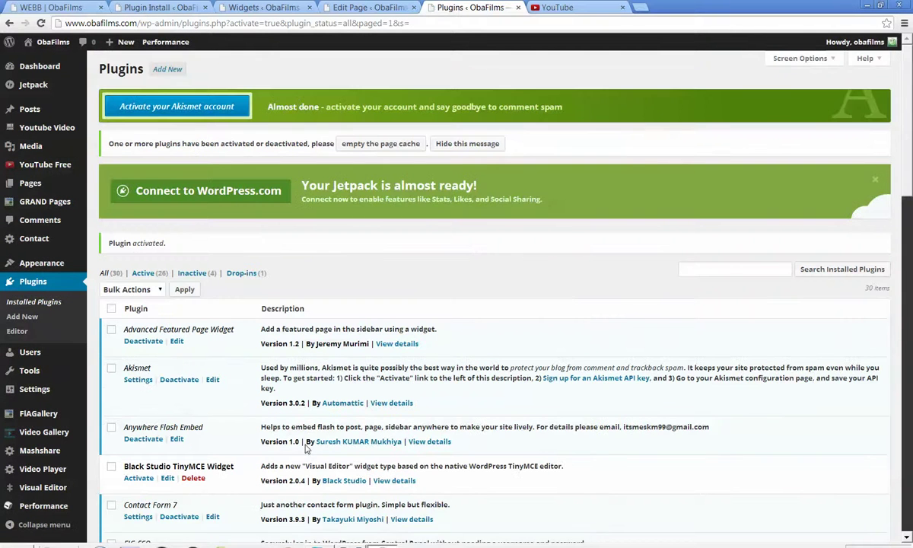
scroll(306, 449, "down", 5)
scroll(306, 445, "up", 5)
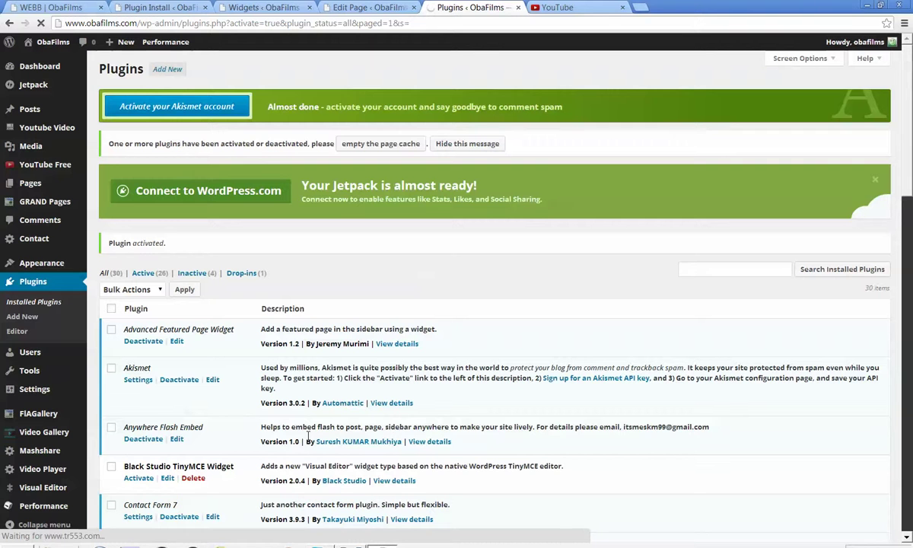
scroll(308, 435, "down", 5)
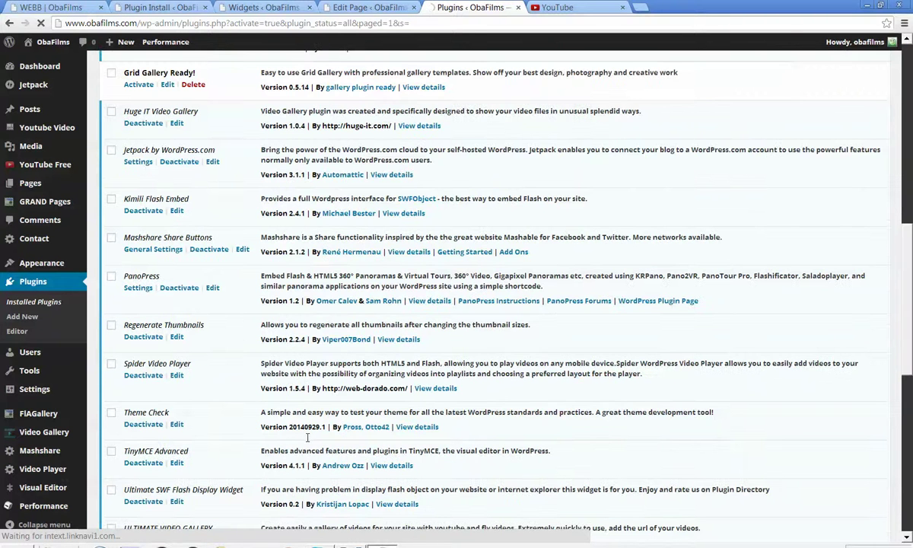
scroll(308, 438, "down", 7)
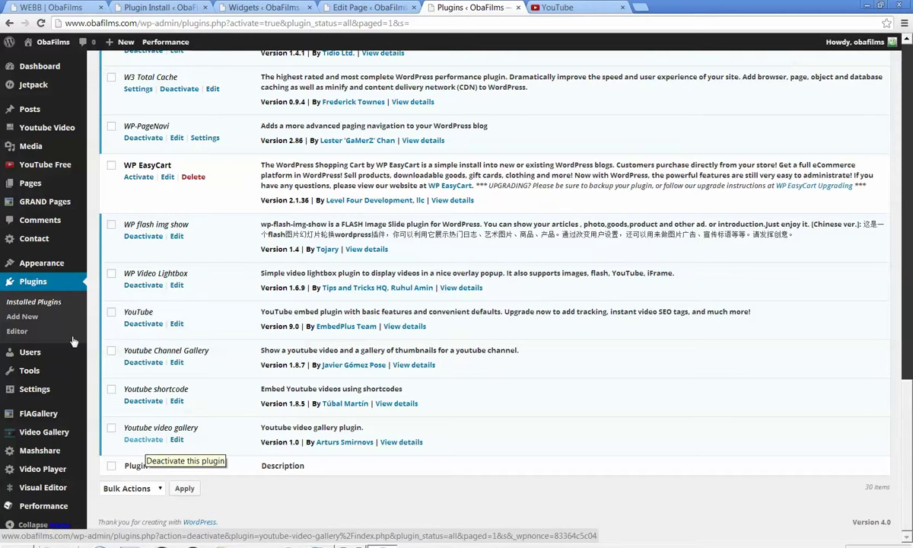
Return to the site's Widgets page and reload it to refresh the available widgets.
mouse_move(38, 268)
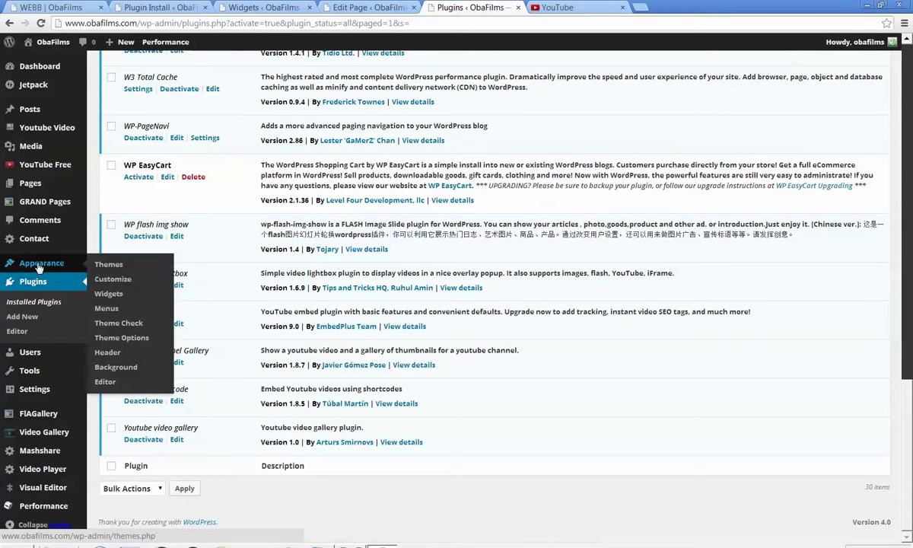
left_click(254, 9)
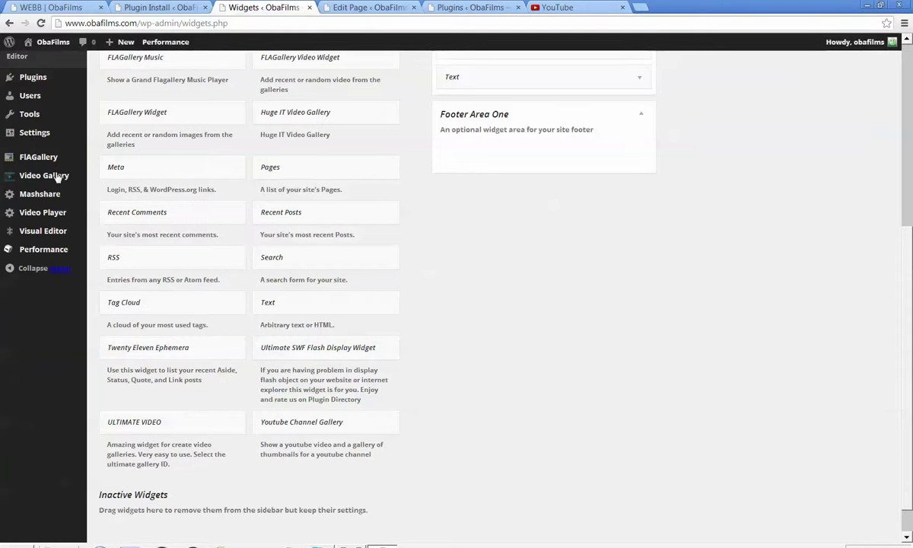
scroll(57, 178, "up", 4)
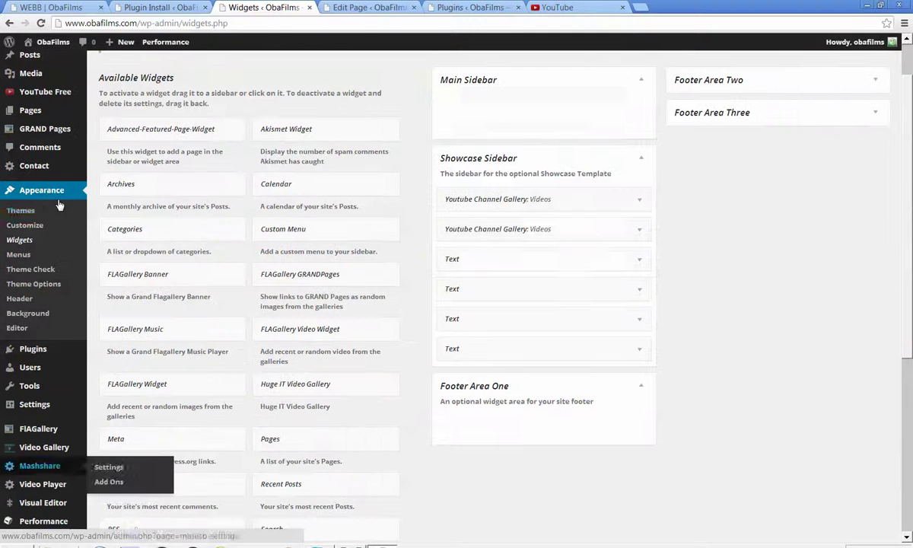
left_click(26, 241)
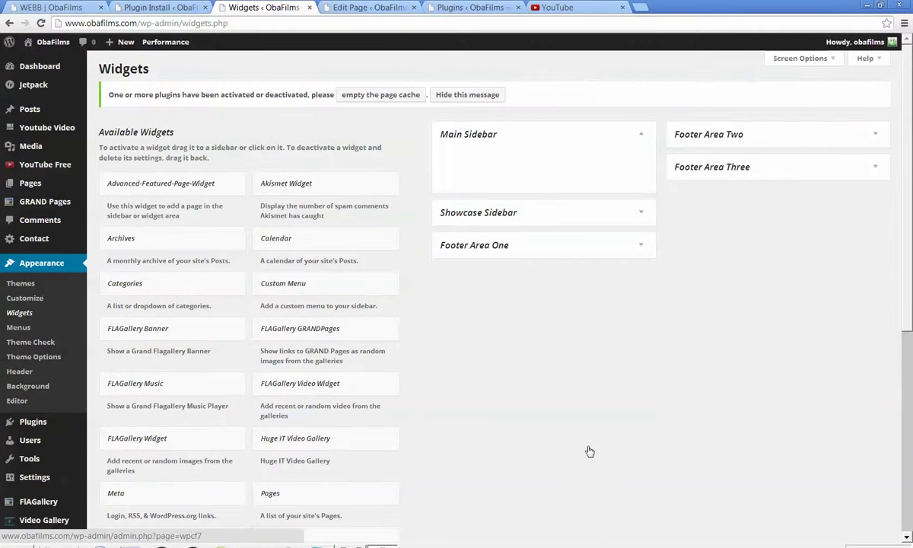
Look through the available widgets for one belonging to the Youtube video gallery plugin.
scroll(588, 450, "down", 3)
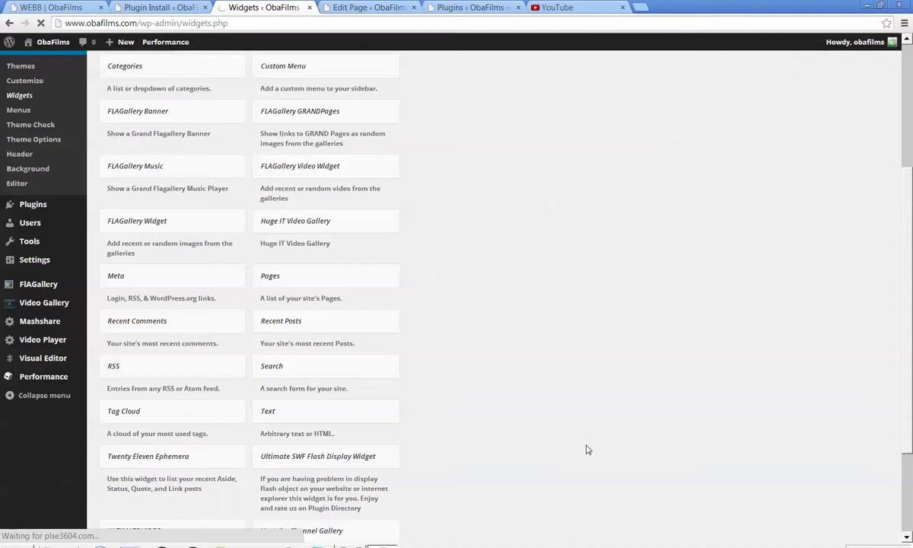
scroll(588, 451, "down", 1)
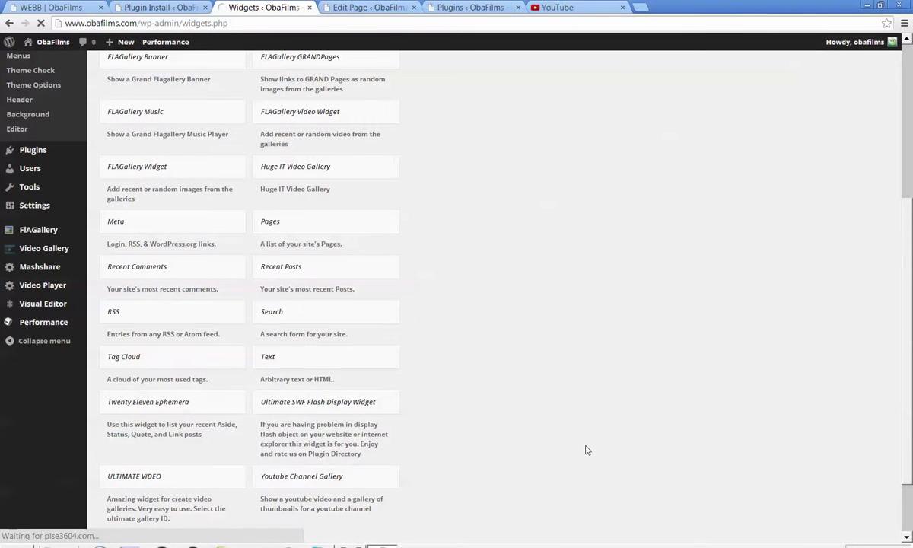
scroll(588, 451, "down", 2)
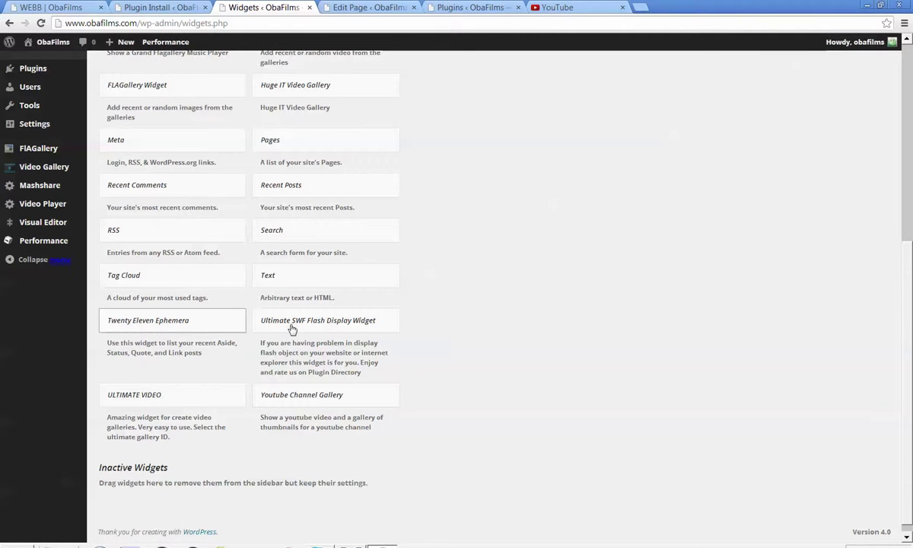
scroll(292, 329, "up", 1)
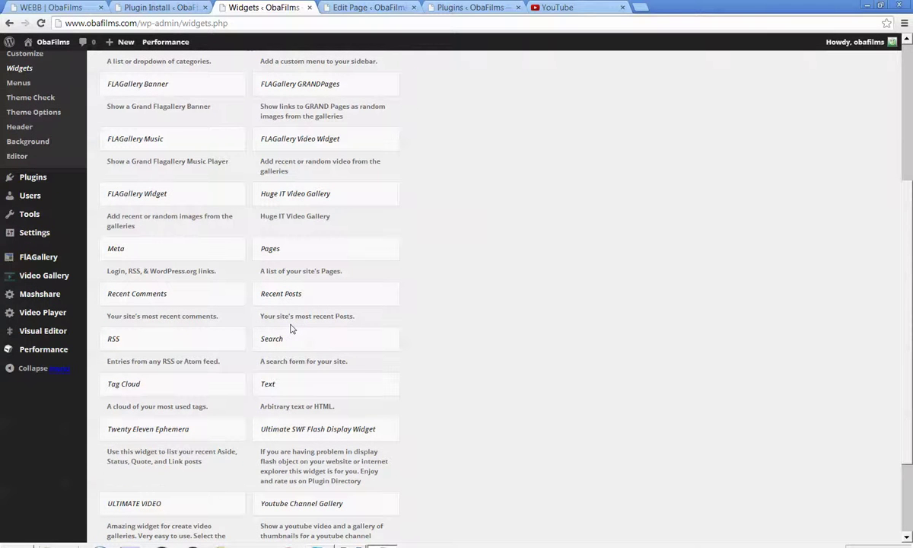
scroll(293, 328, "up", 3)
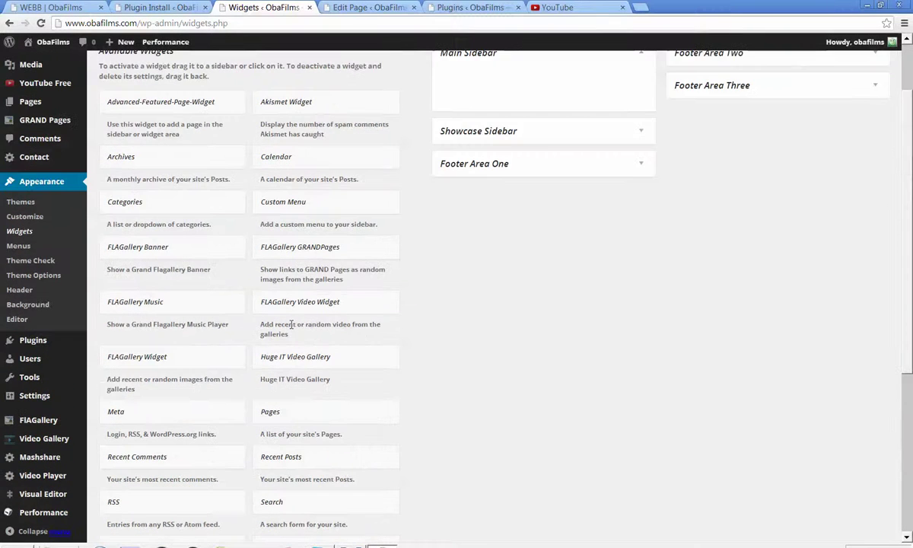
scroll(291, 325, "up", 2)
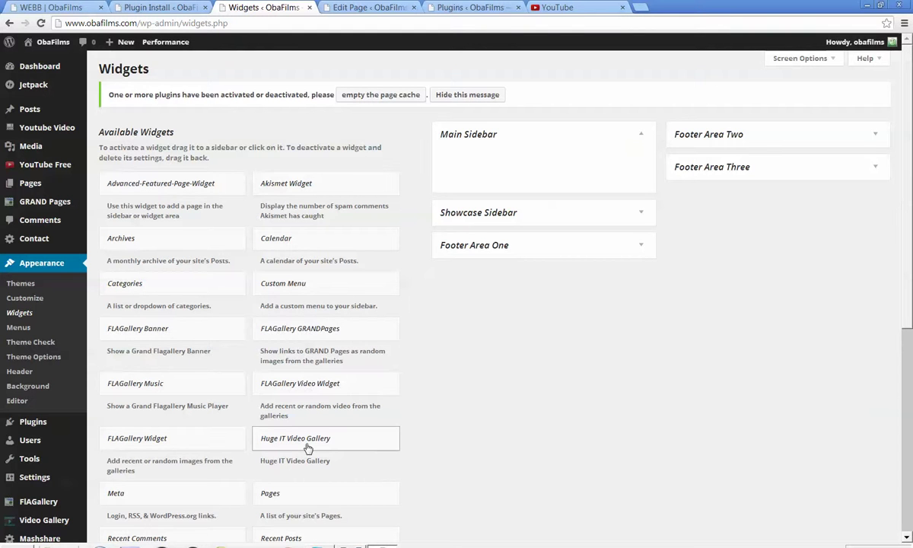
scroll(308, 448, "down", 3)
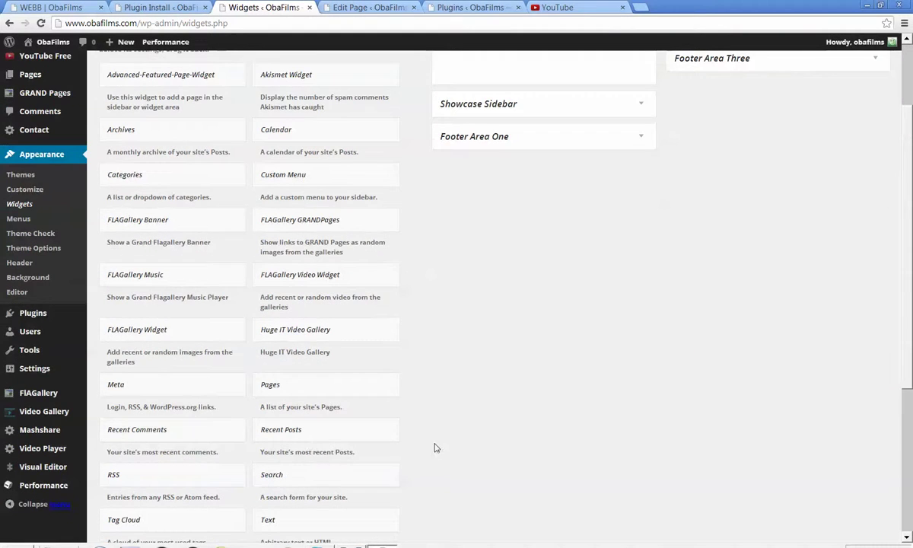
scroll(438, 448, "down", 3)
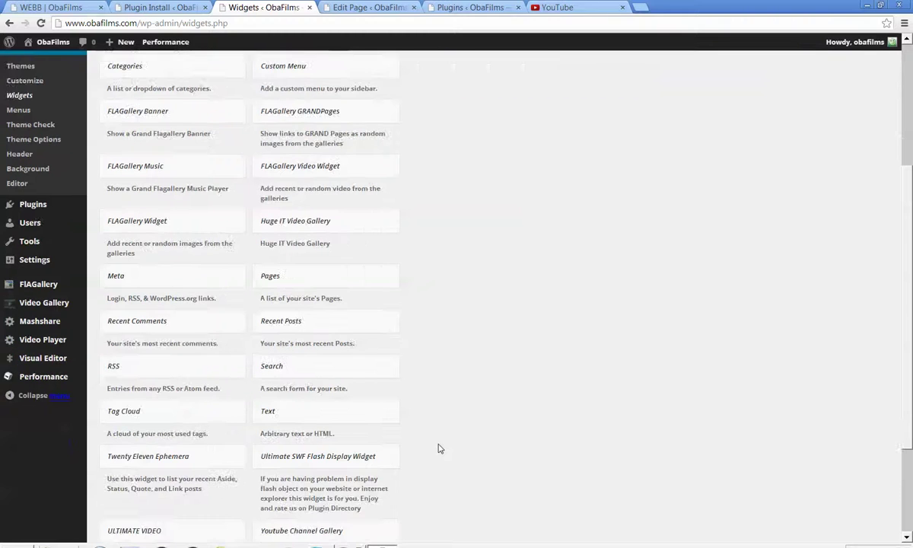
Check the end of the available widgets list for a Youtube video gallery entry.
scroll(439, 448, "down", 2)
scroll(211, 428, "down", 2)
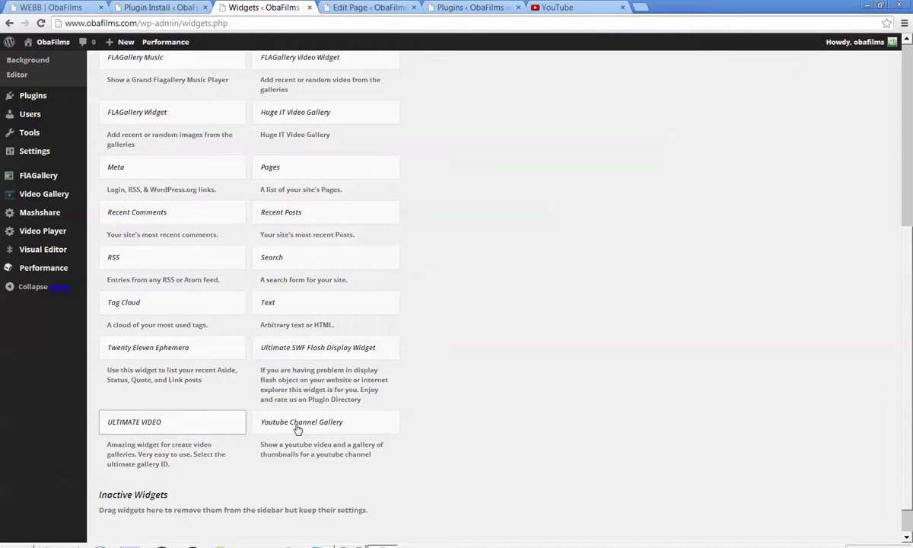
scroll(297, 428, "down", 1)
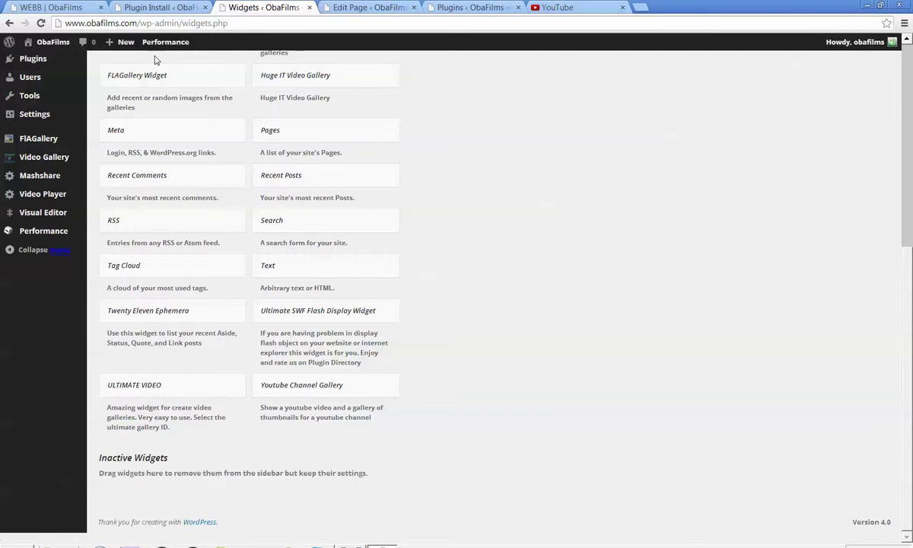
Reopen the WEBB page for editing from the pages list and check its editor for a Youtube video gallery option.
left_click(351, 7)
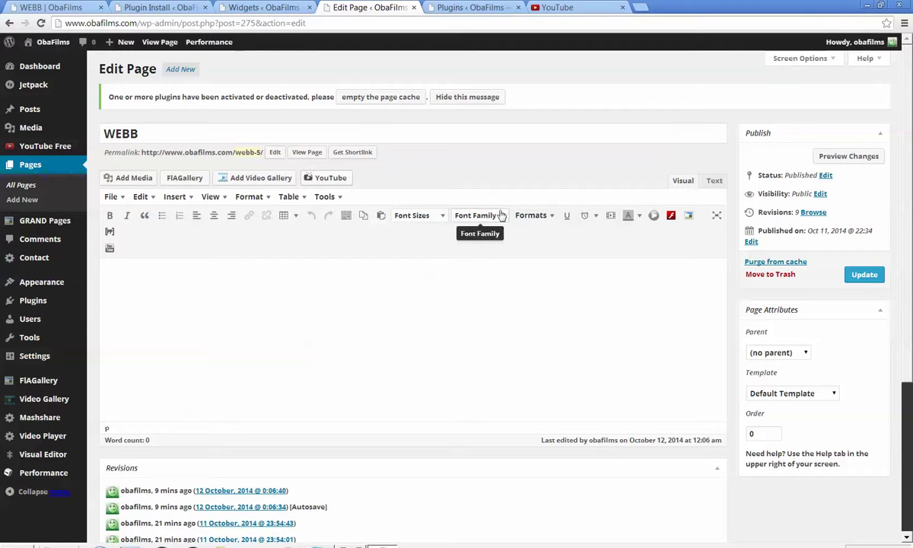
left_click(32, 163)
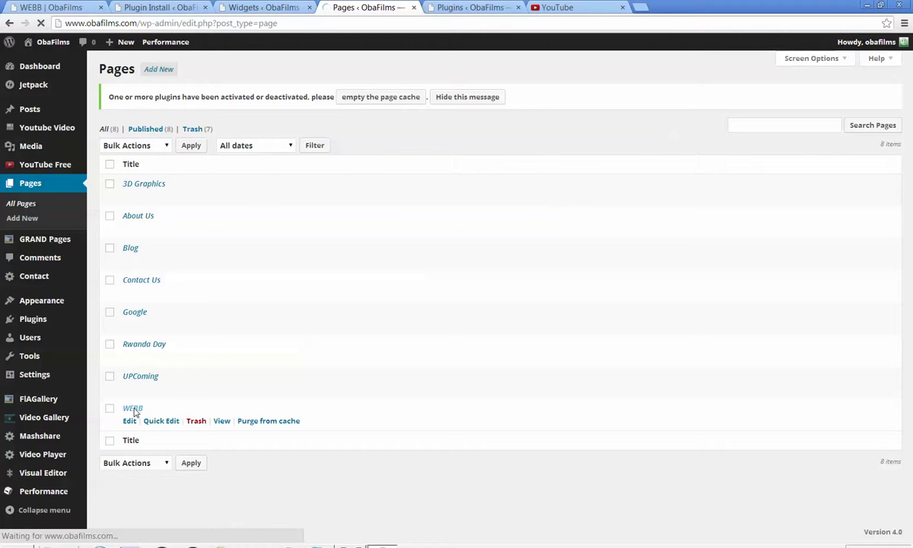
left_click(134, 410)
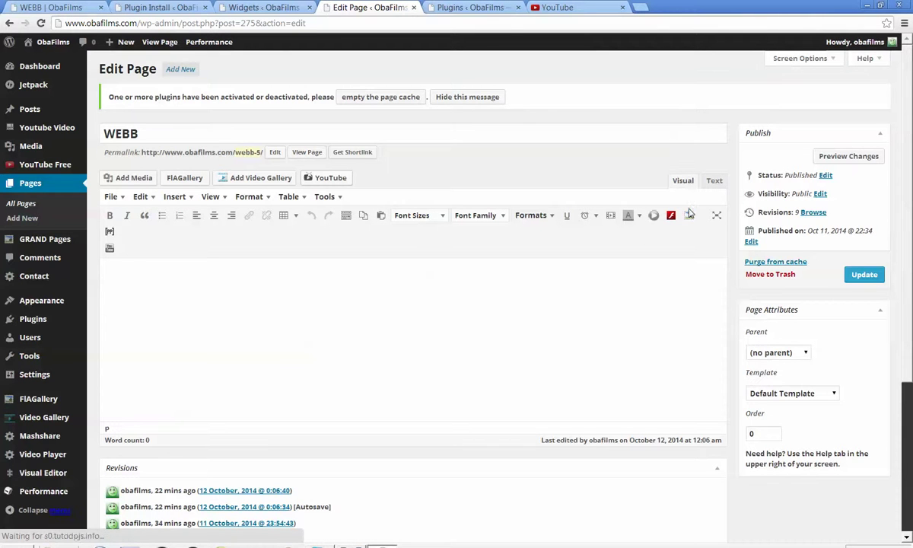
left_click(688, 216)
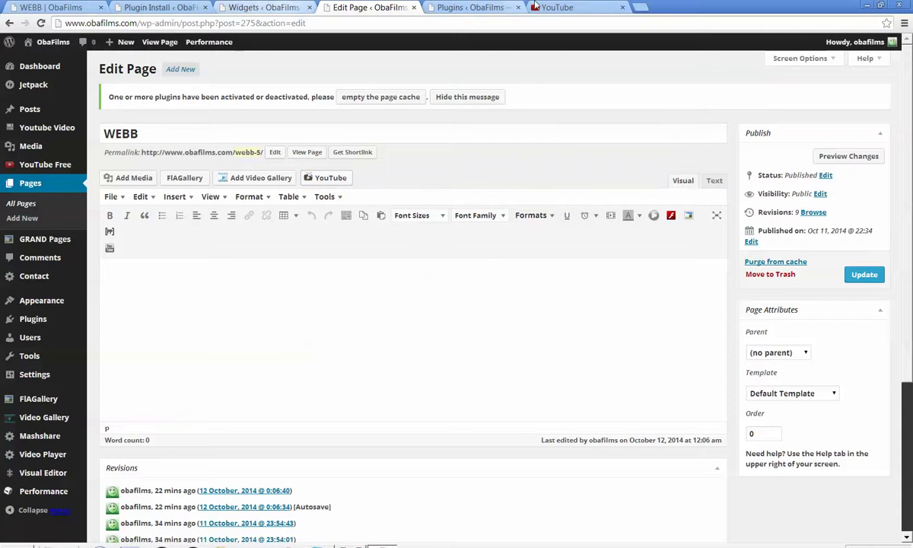
Check the Youtube video gallery plugin's entry in the installed plugins list and compare it with the available widgets.
left_click(477, 7)
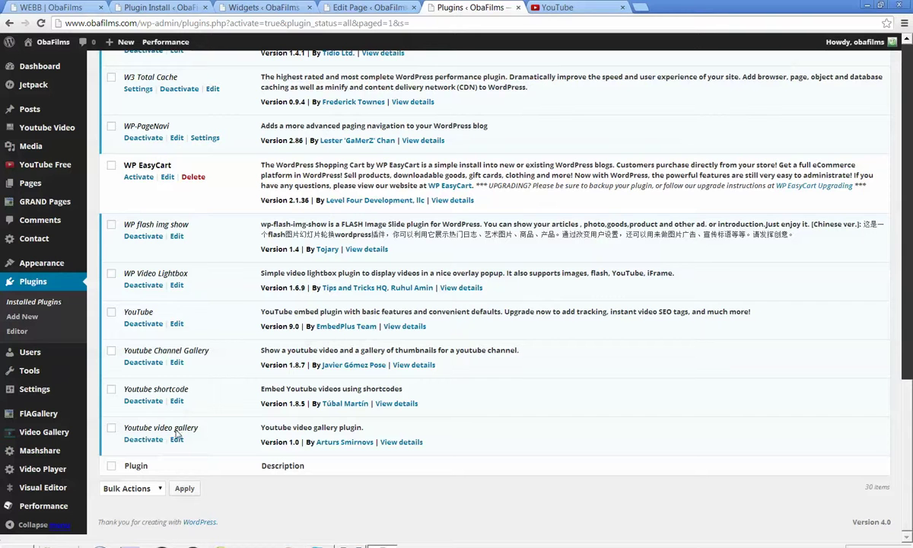
left_click(262, 9)
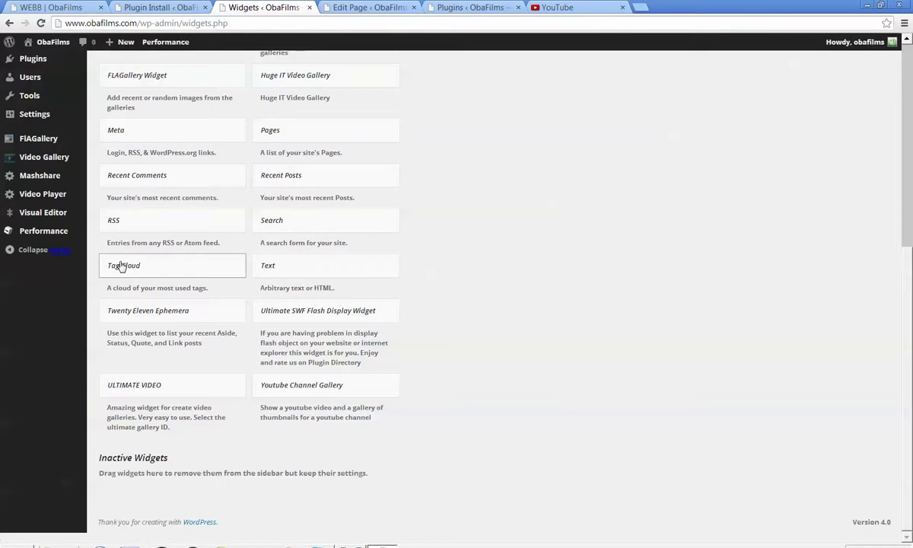
scroll(115, 255, "up", 2)
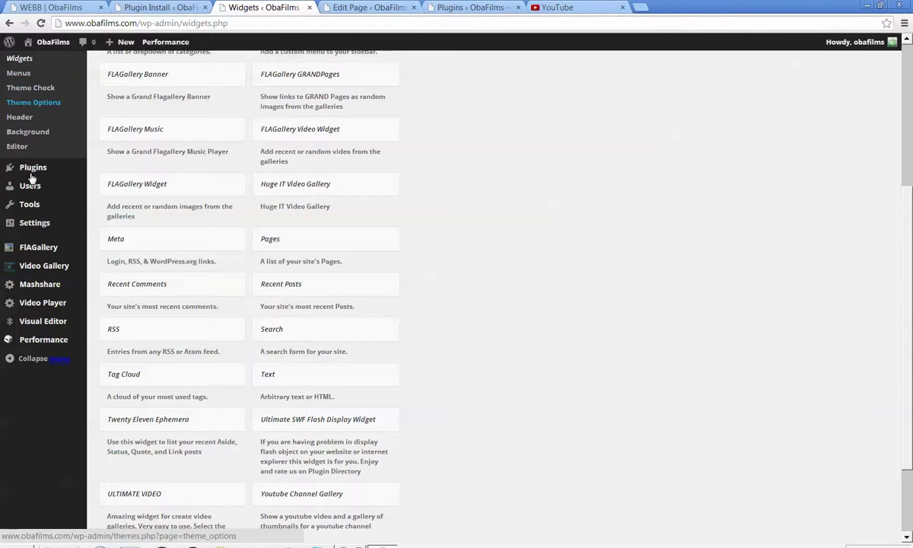
scroll(34, 171, "up", 3)
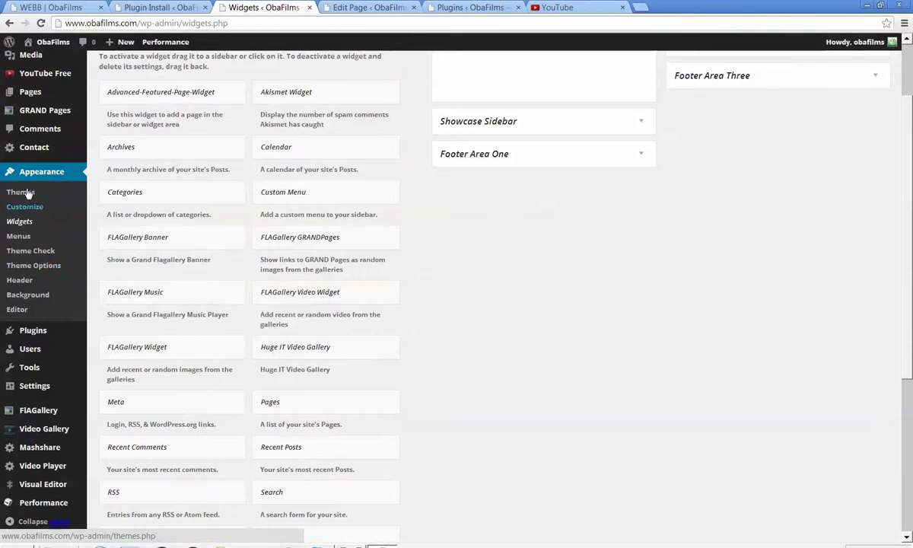
Reload the Widgets page, close the advertisement that opens, and look through the whole list of available widgets again.
left_click(22, 223)
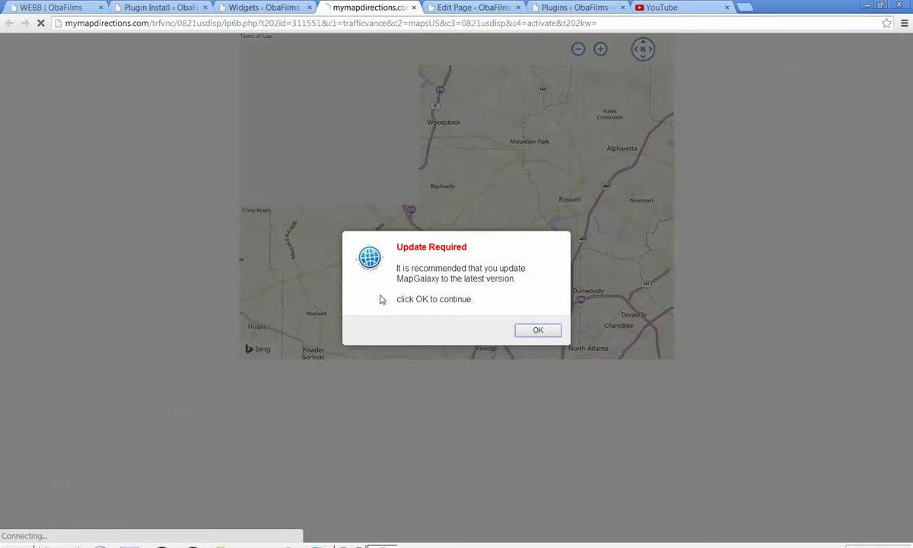
left_click(413, 7)
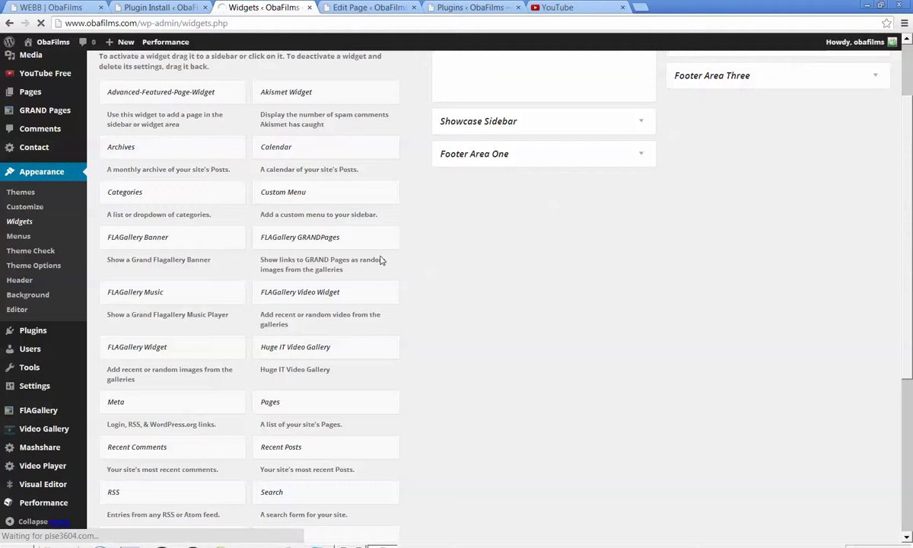
scroll(381, 261, "up", 2)
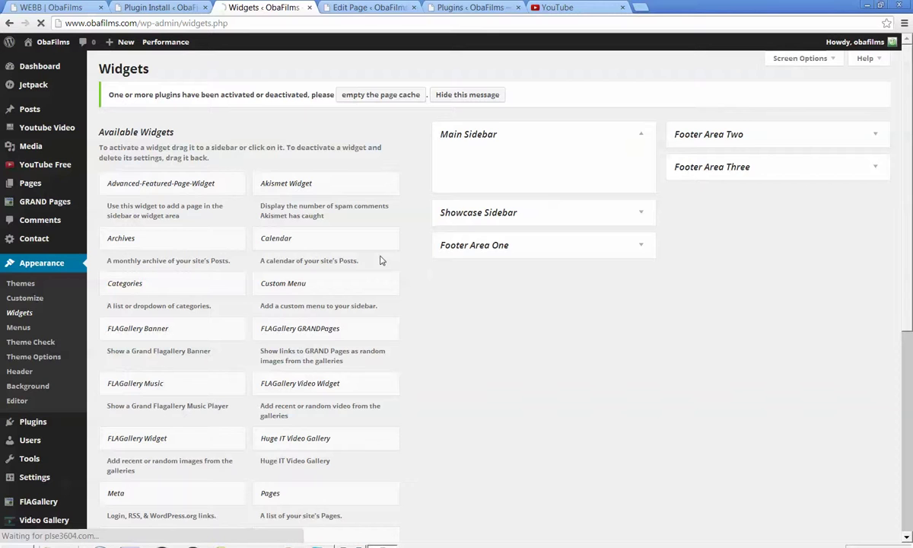
scroll(381, 260, "down", 4)
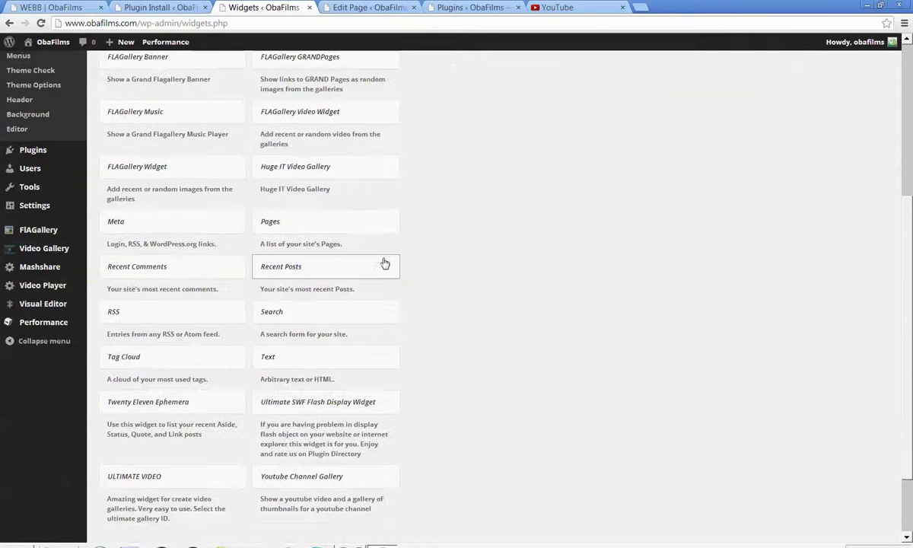
scroll(381, 261, "down", 2)
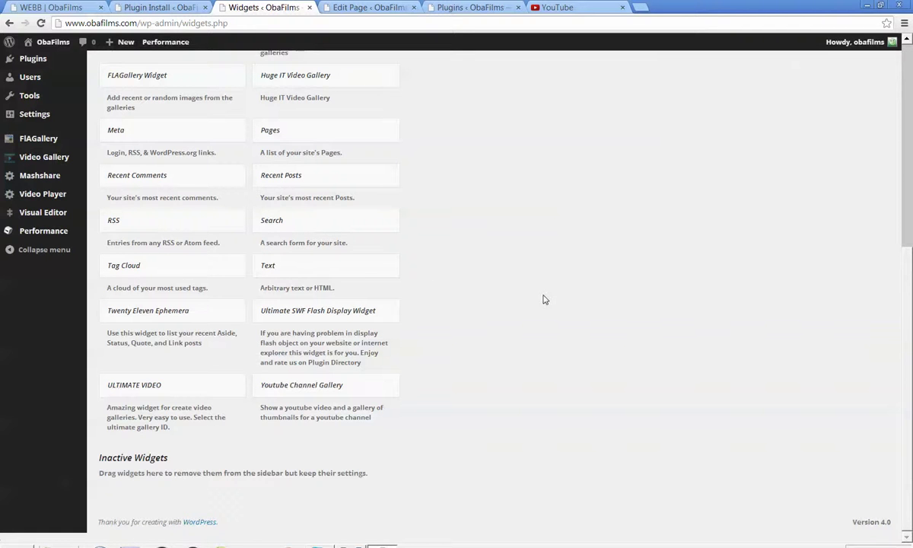
scroll(544, 299, "up", 3)
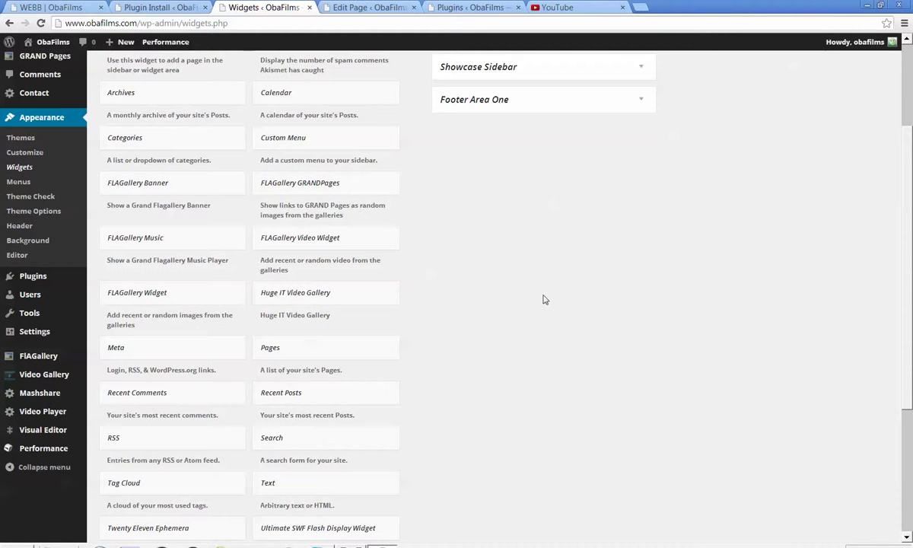
scroll(544, 299, "up", 2)
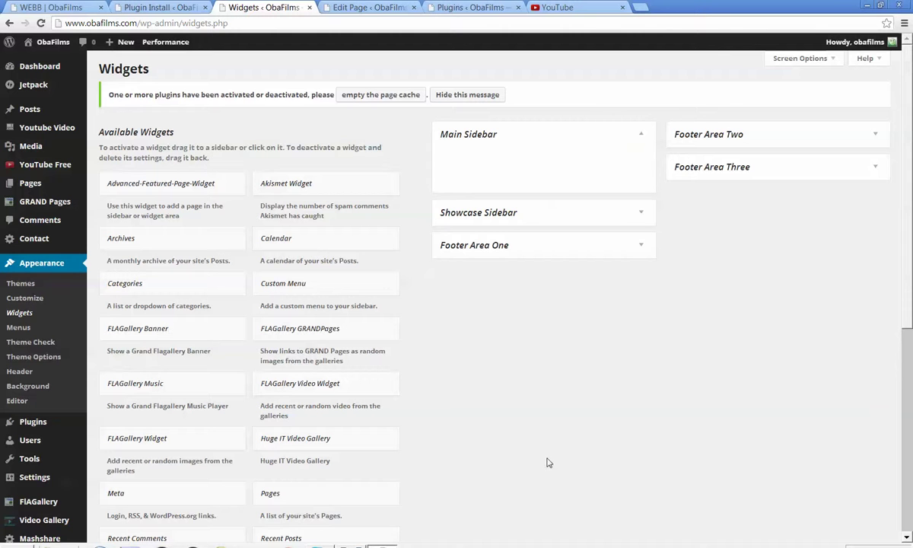
scroll(546, 454, "down", 3)
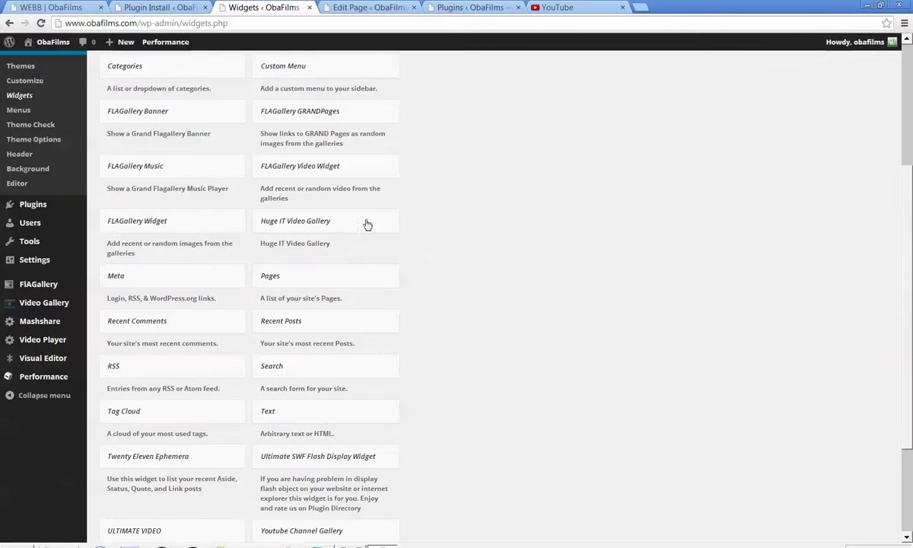
Recheck the installed plugins list and activate Youtube Video Gallery 1.0 again from its installation page.
left_click(458, 8)
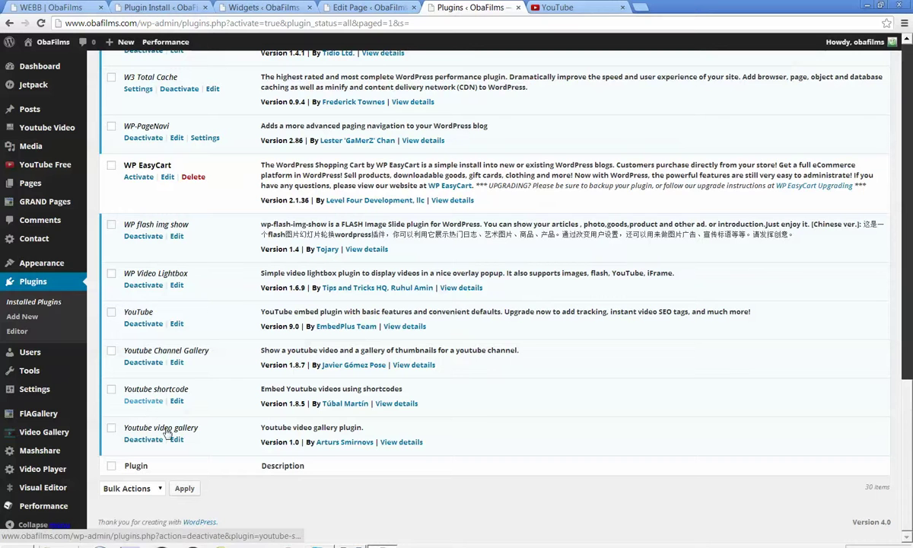
left_click(163, 7)
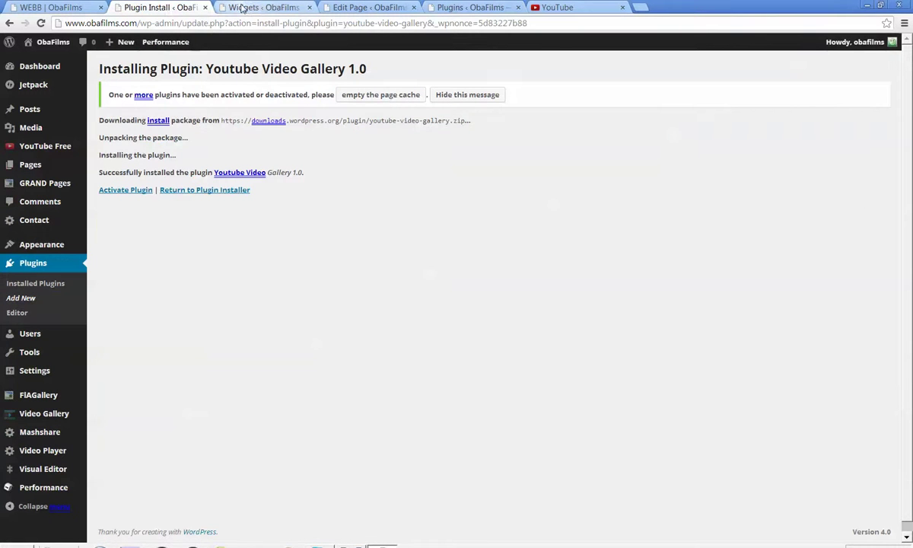
left_click(124, 189)
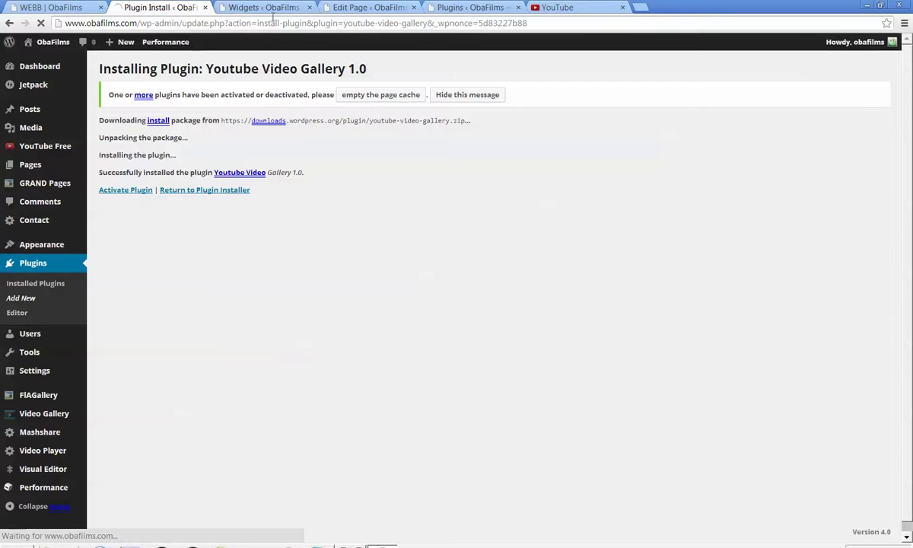
Return to the Widgets page and search the available widgets once more for the reactivated gallery plugin.
left_click(266, 8)
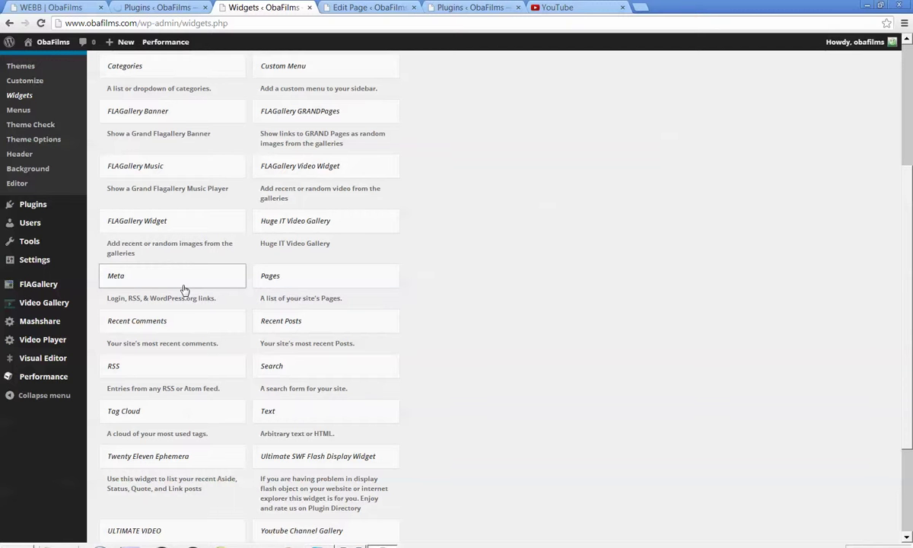
scroll(181, 281, "up", 5)
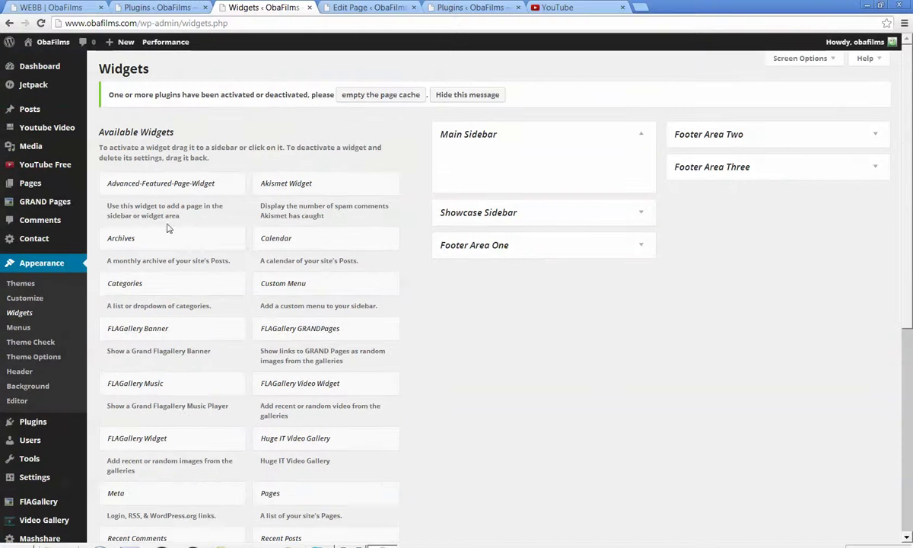
scroll(168, 227, "down", 5)
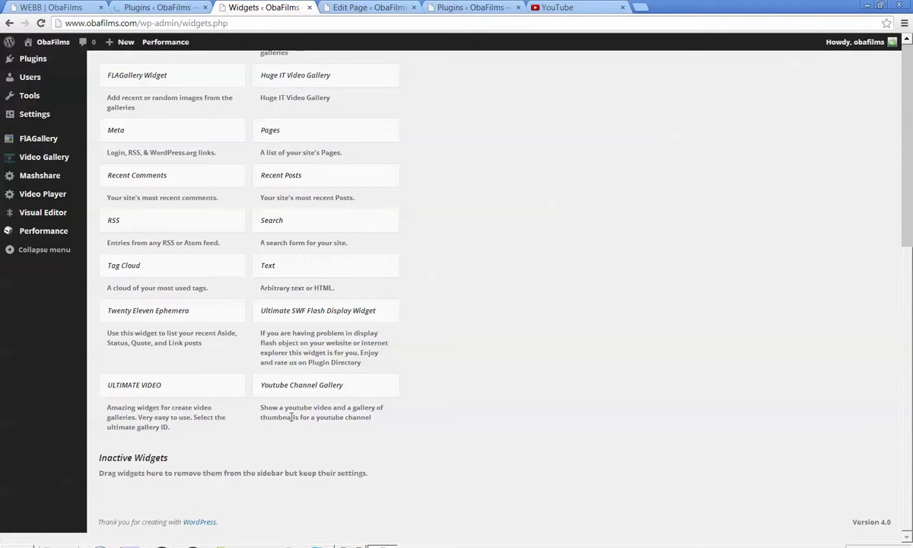
scroll(455, 270, "up", 5)
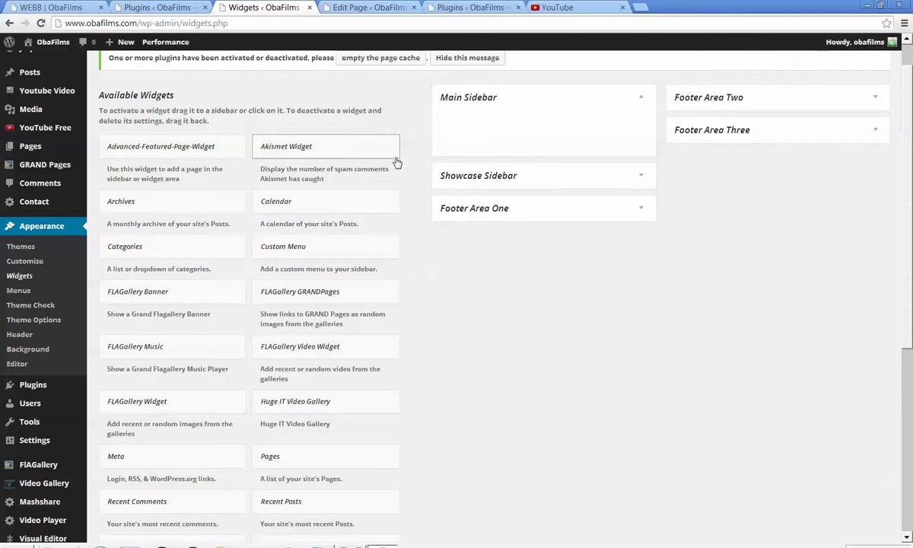
Find Youtube video gallery among the installed plugins, view its description and screenshots, and close its details.
left_click(479, 8)
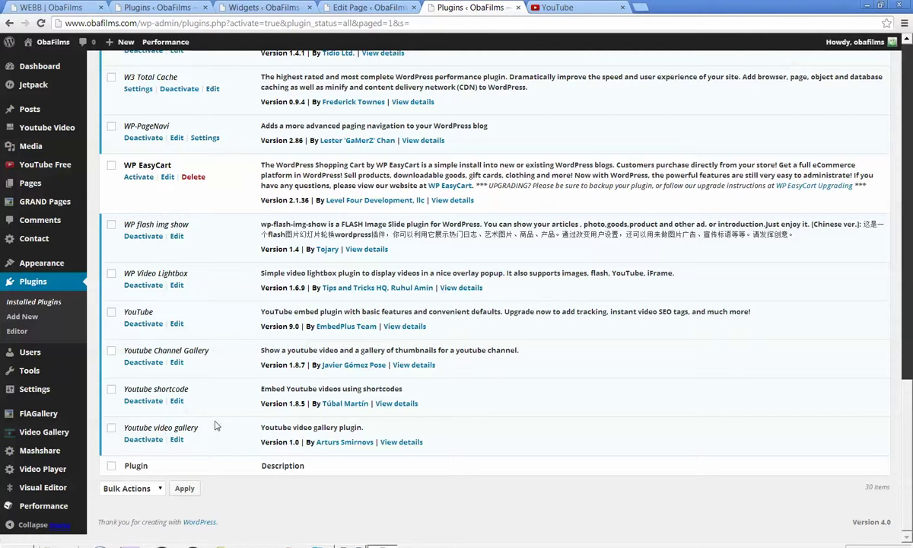
left_click(139, 9)
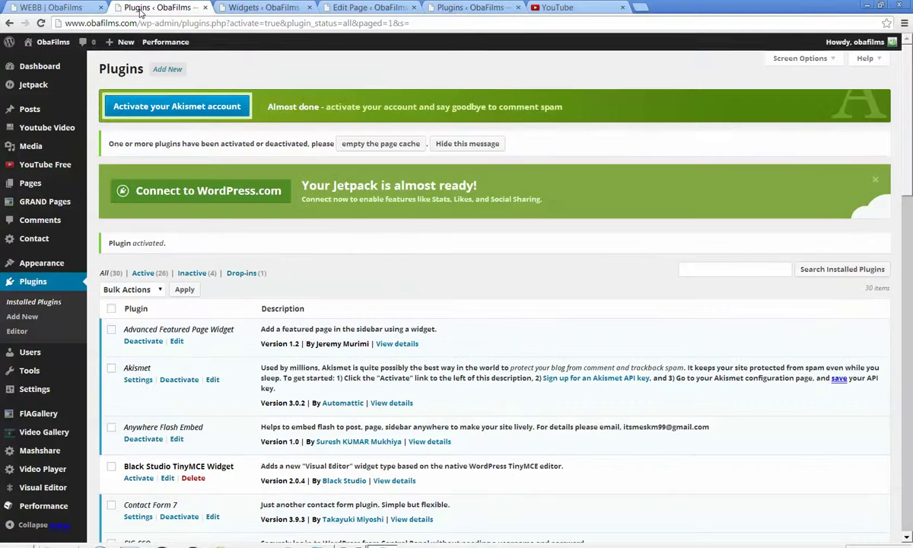
scroll(346, 418, "down", 15)
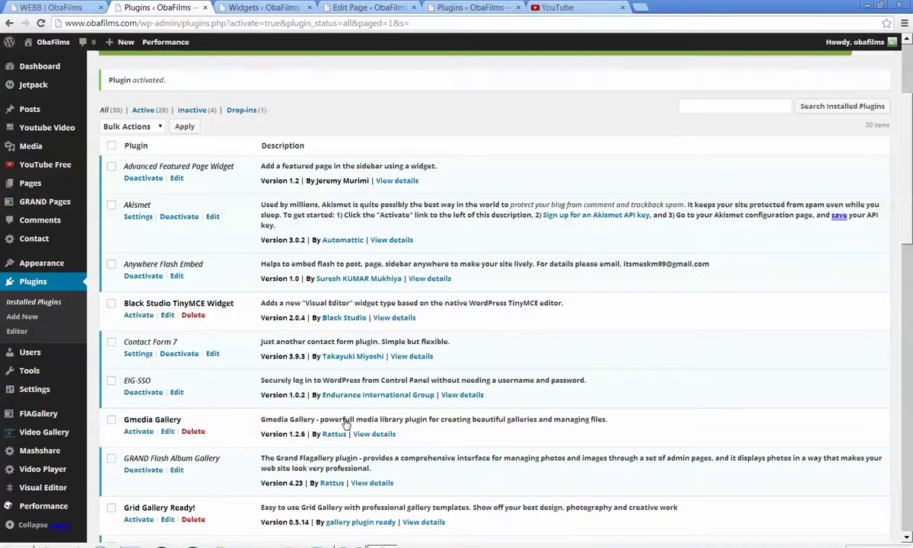
scroll(346, 419, "down", 5)
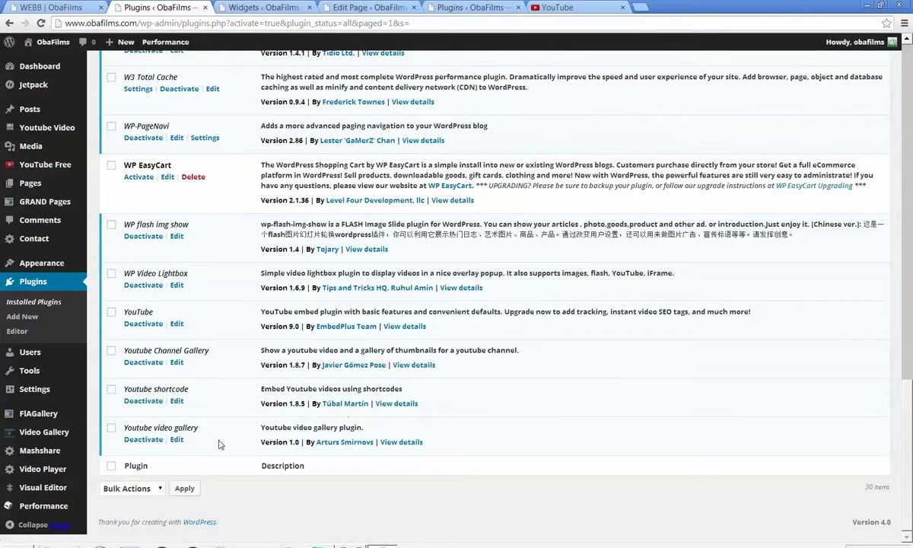
left_click(401, 442)
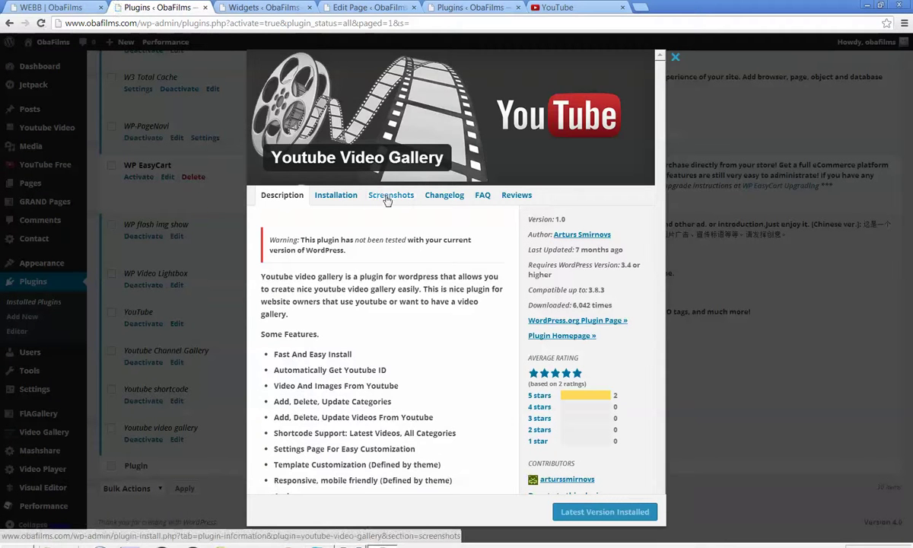
left_click(388, 197)
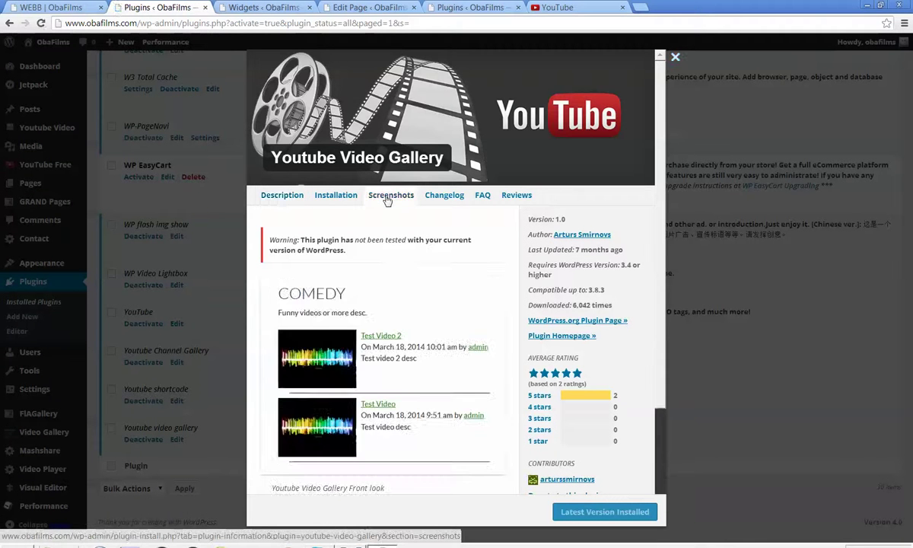
scroll(646, 66, "down", 2)
left_click(676, 61)
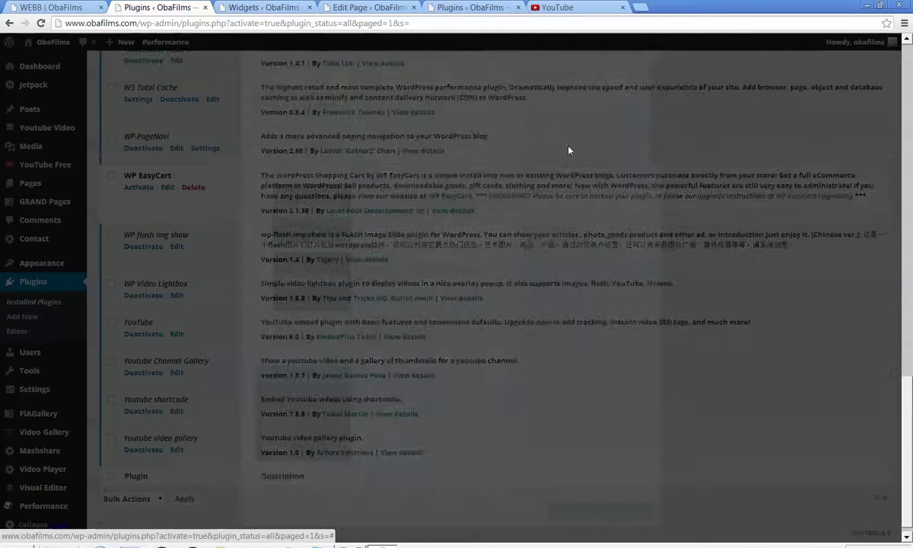
Deactivate the Youtube video gallery plugin and delete it together with its files.
left_click(148, 453)
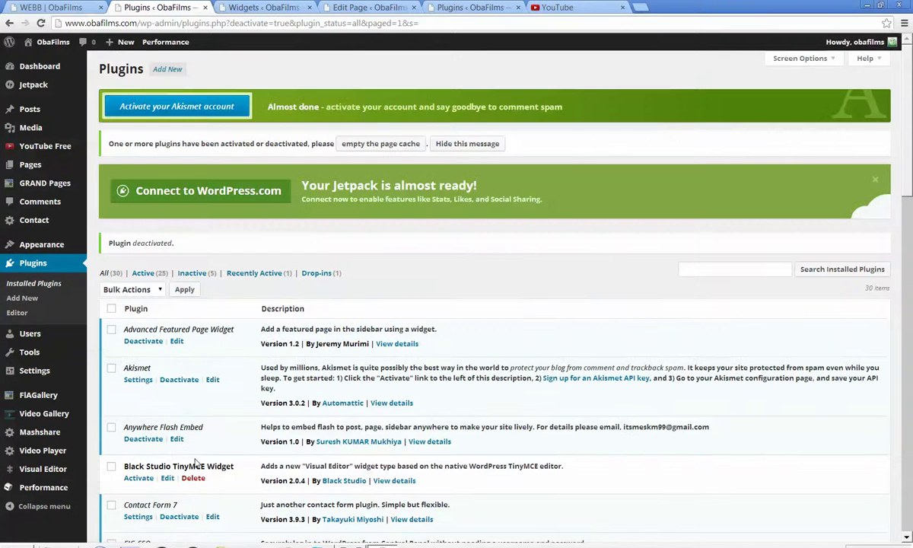
scroll(194, 452, "down", 1)
scroll(204, 465, "down", 15)
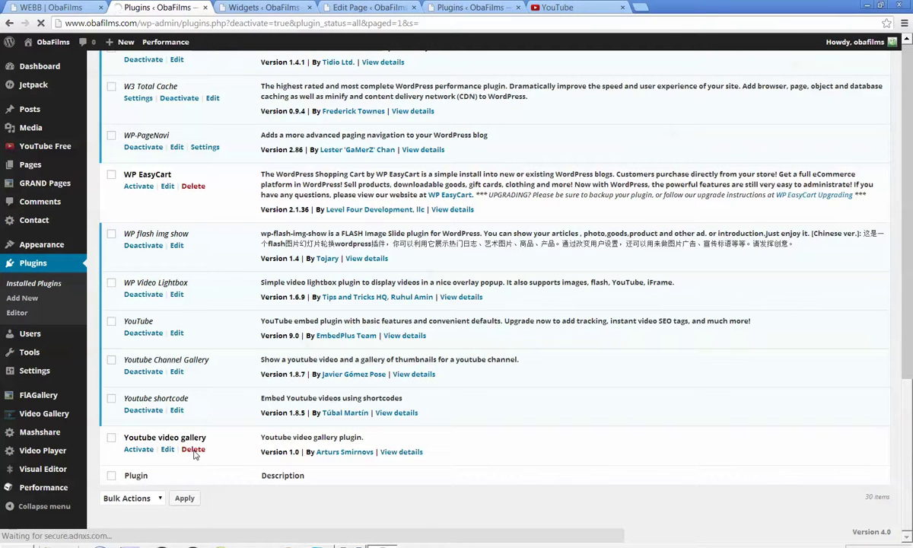
left_click(193, 449)
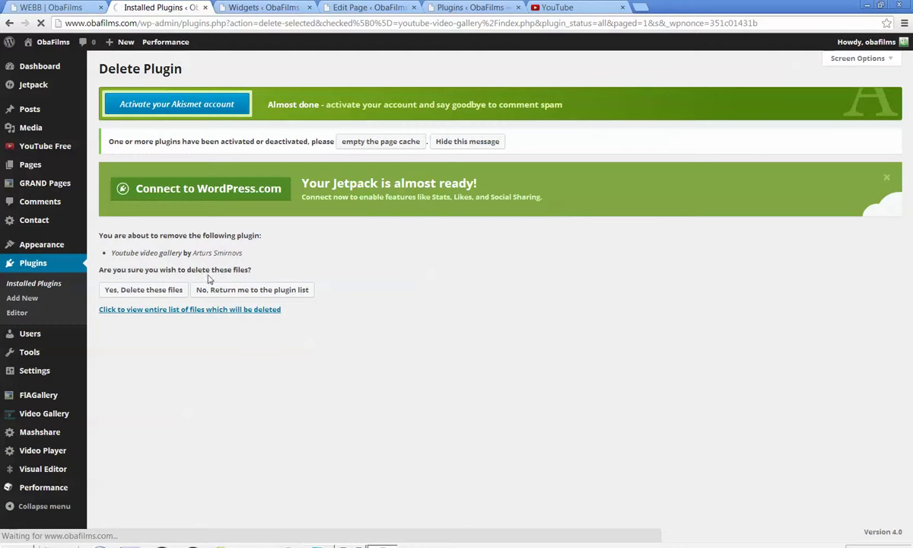
left_click(158, 294)
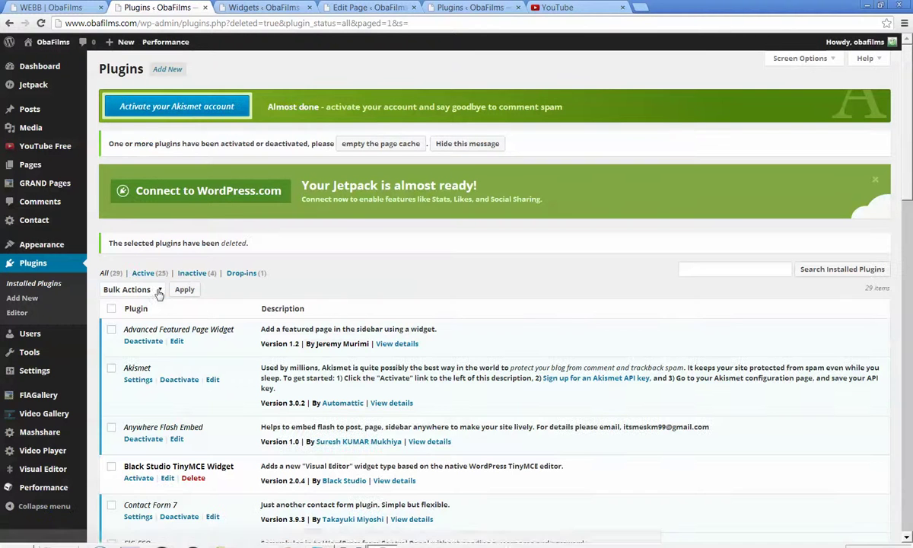
left_click(343, 480)
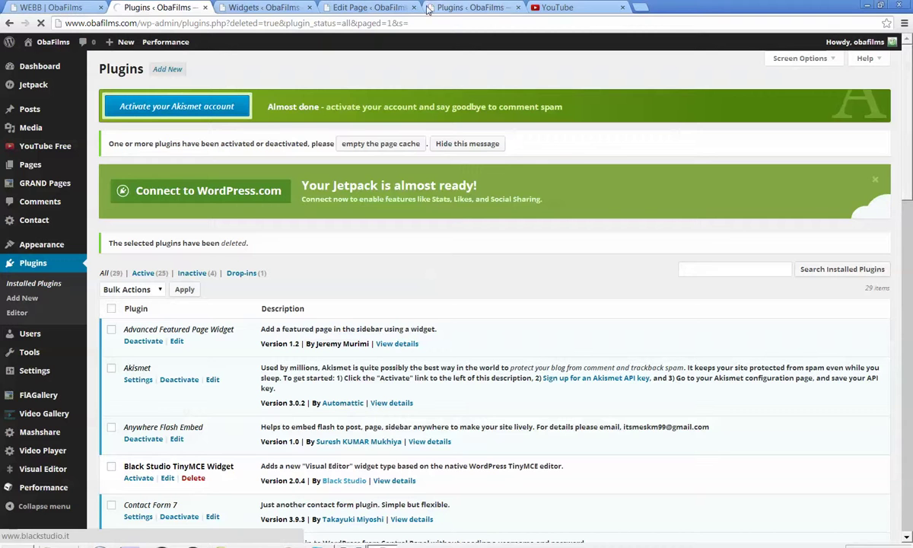
Return to the Widgets page and look through the available widgets down to Youtube Channel Gallery.
left_click(494, 9)
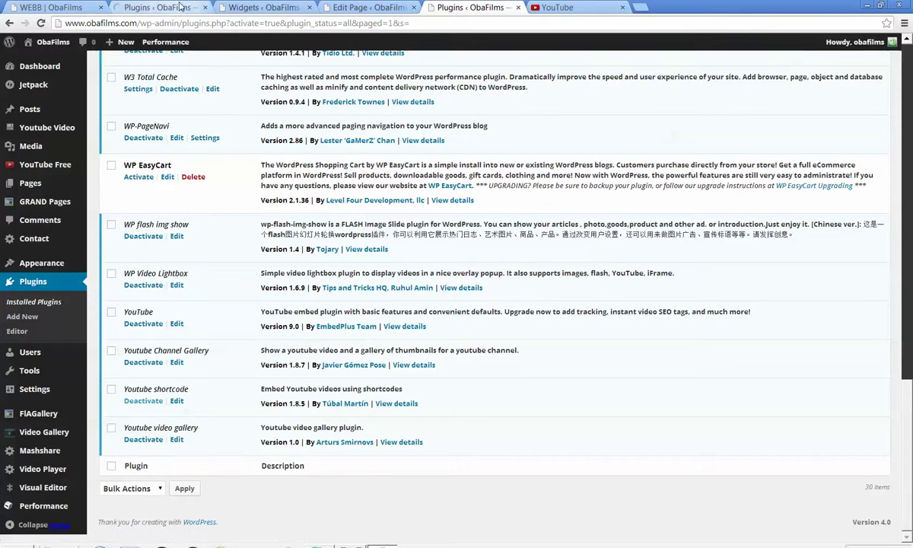
left_click(251, 8)
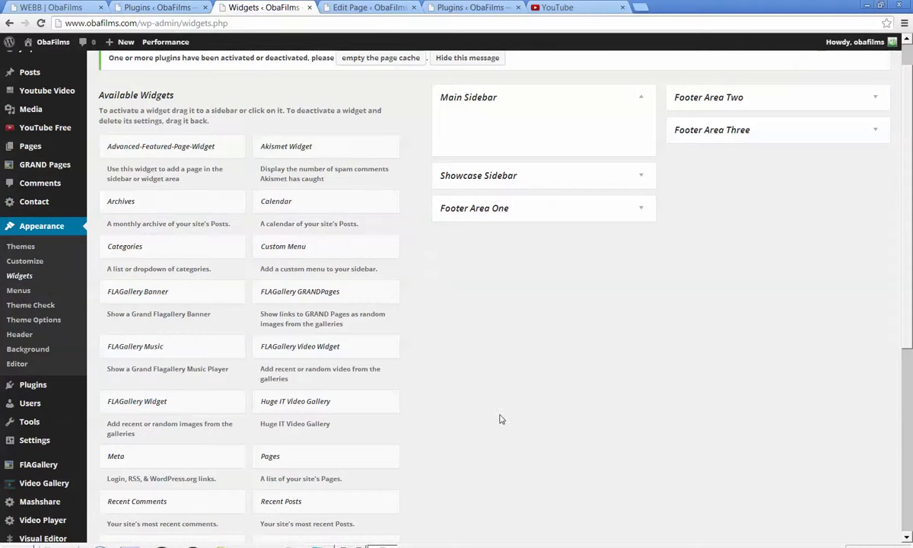
scroll(499, 419, "up", 1)
scroll(499, 419, "down", 5)
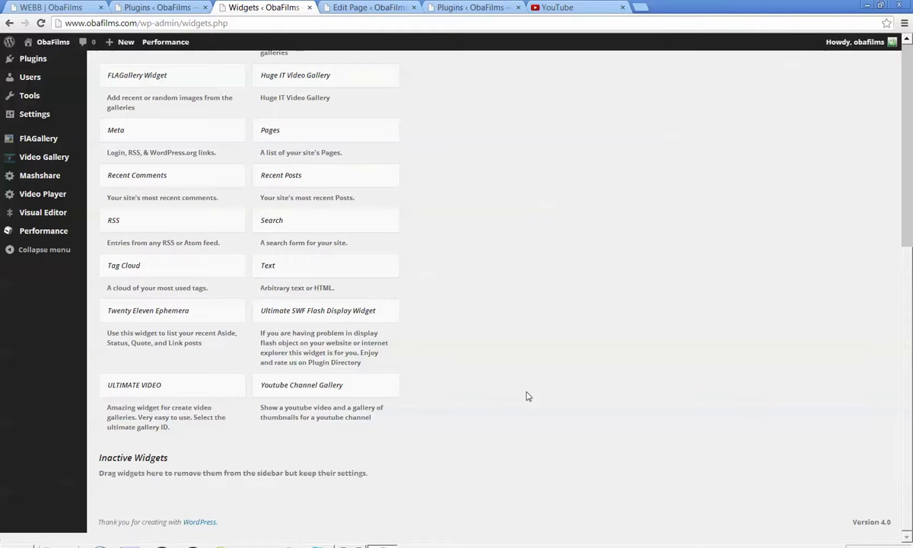
scroll(525, 395, "up", 5)
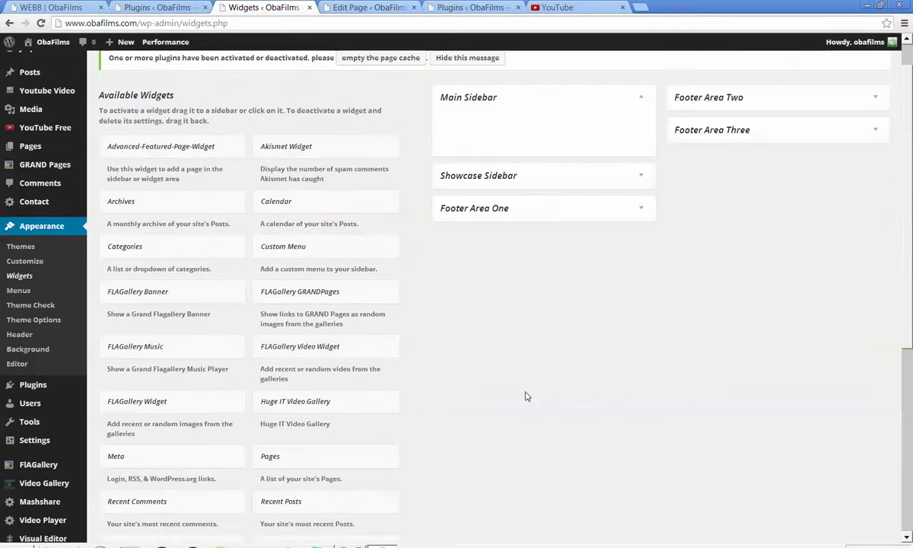
Try to place the Youtube Channel Gallery widget in Footer Area One.
left_click(639, 210)
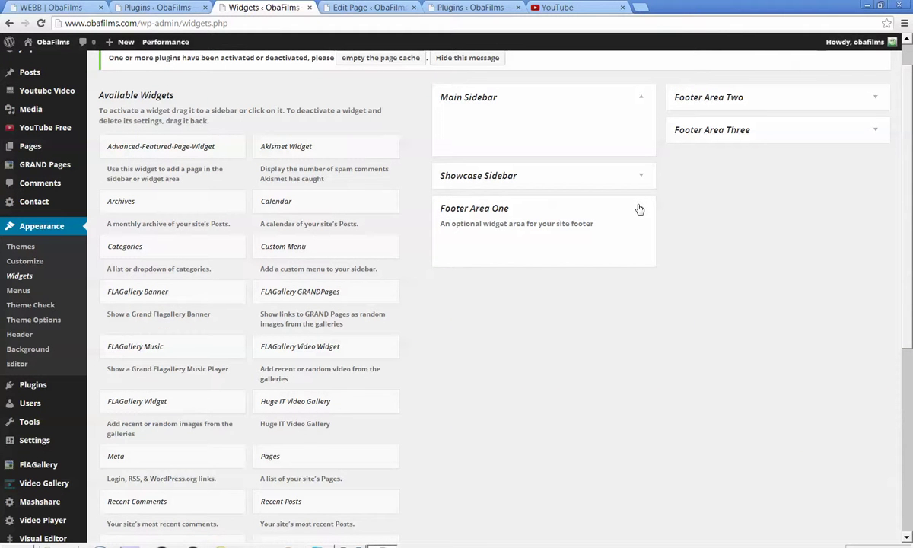
scroll(474, 450, "down", 4)
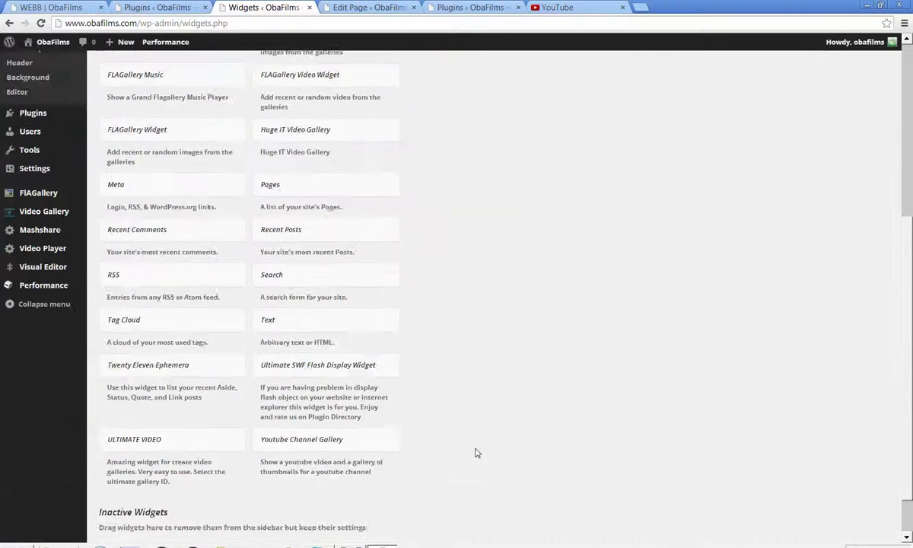
scroll(419, 430, "down", 1)
left_click_drag(389, 380, 525, 76)
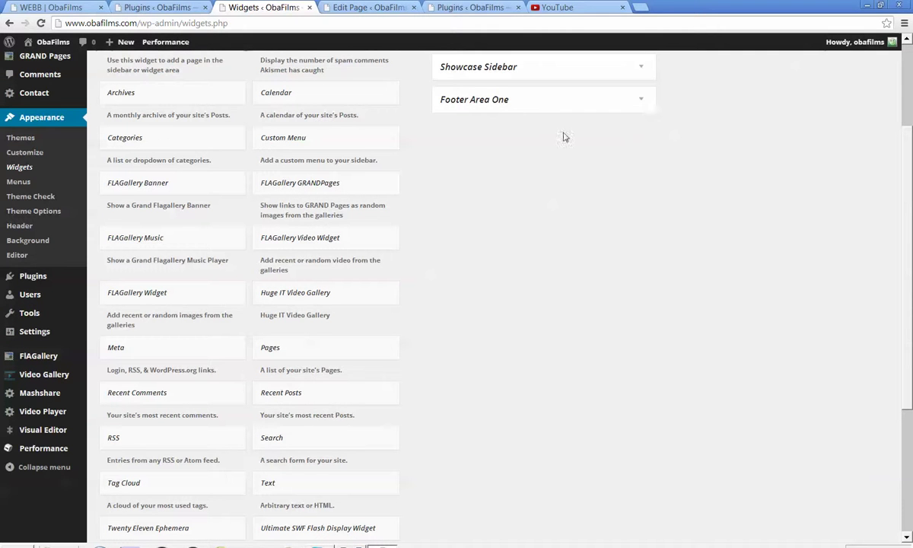
scroll(656, 235, "up", 2)
scroll(650, 251, "up", 1)
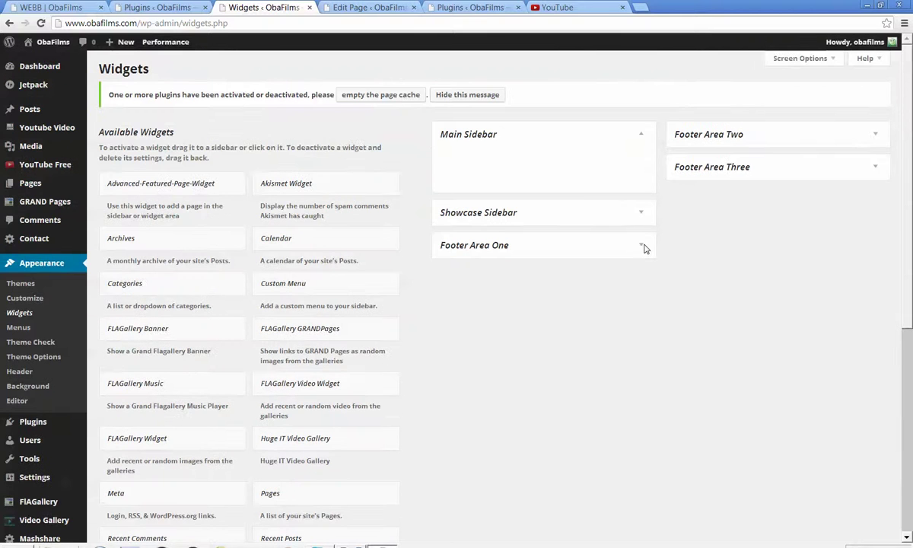
Expand Footer Area One, add the Youtube Channel Gallery widget to it, and collapse the widget's settings.
left_click(642, 247)
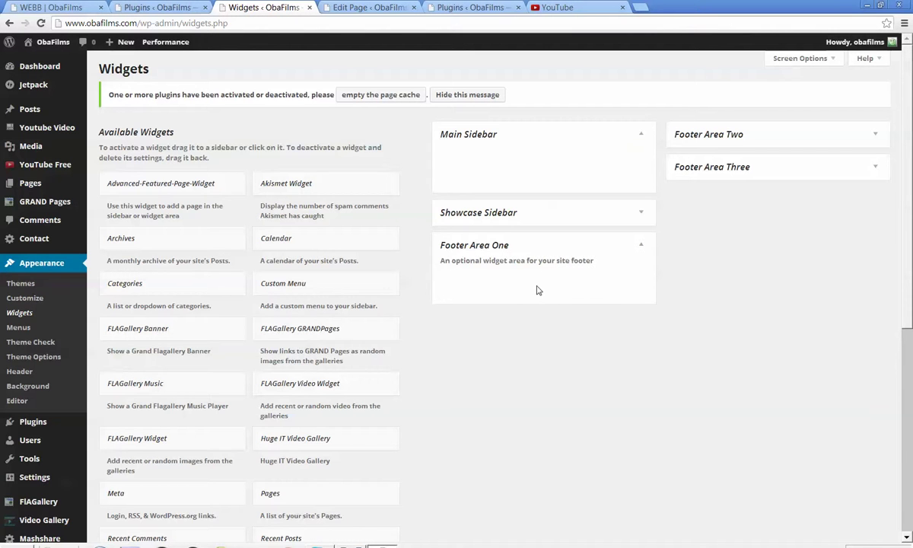
scroll(572, 395, "down", 5)
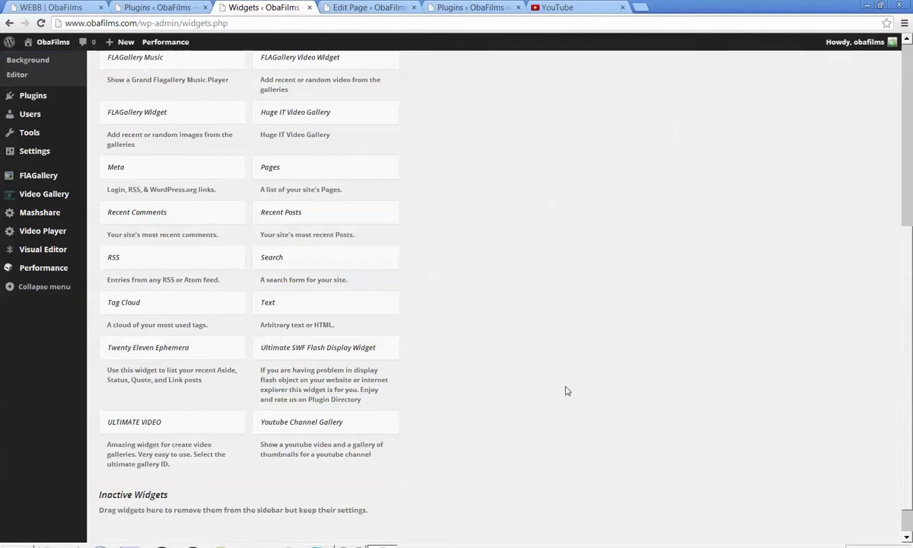
left_click_drag(468, 344, 534, 56)
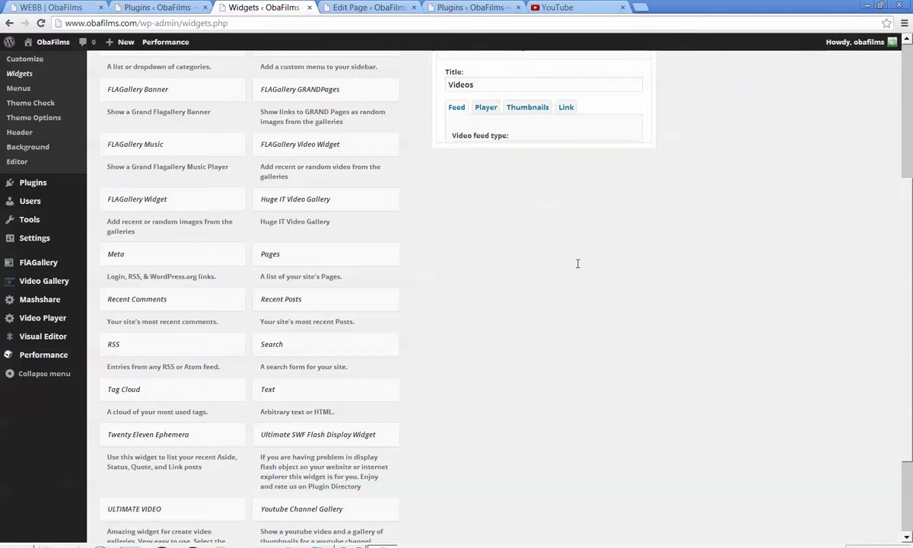
scroll(577, 263, "up", 3)
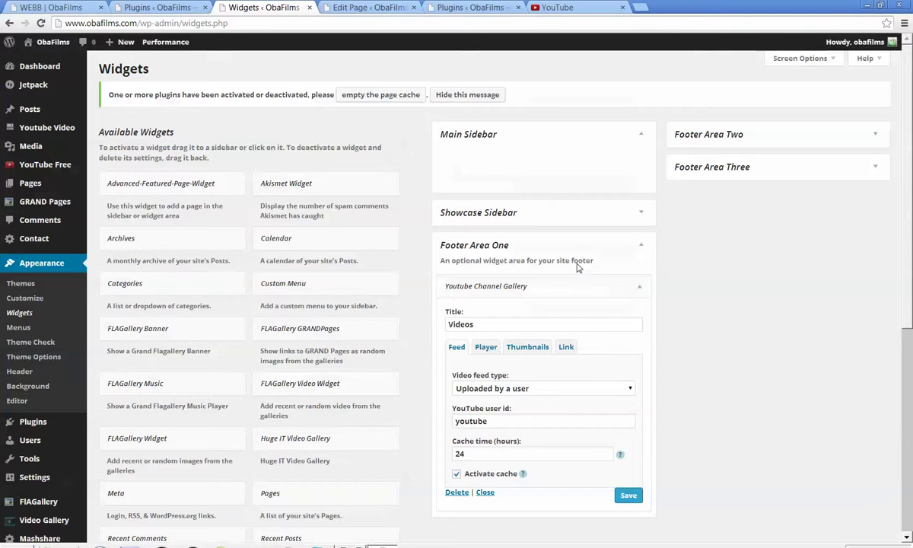
left_click(639, 287)
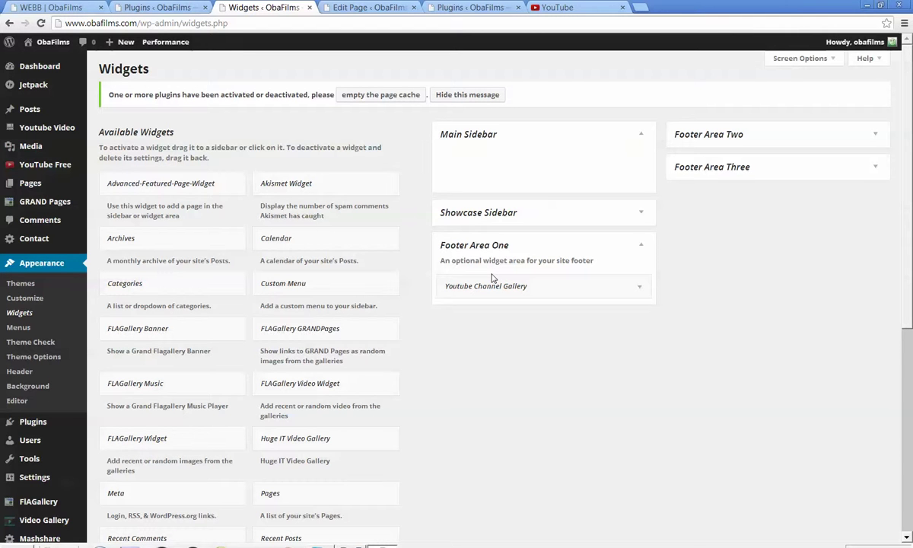
Reload the WEBB page and examine the video gallery in its footer.
left_click(67, 9)
right_click(812, 333)
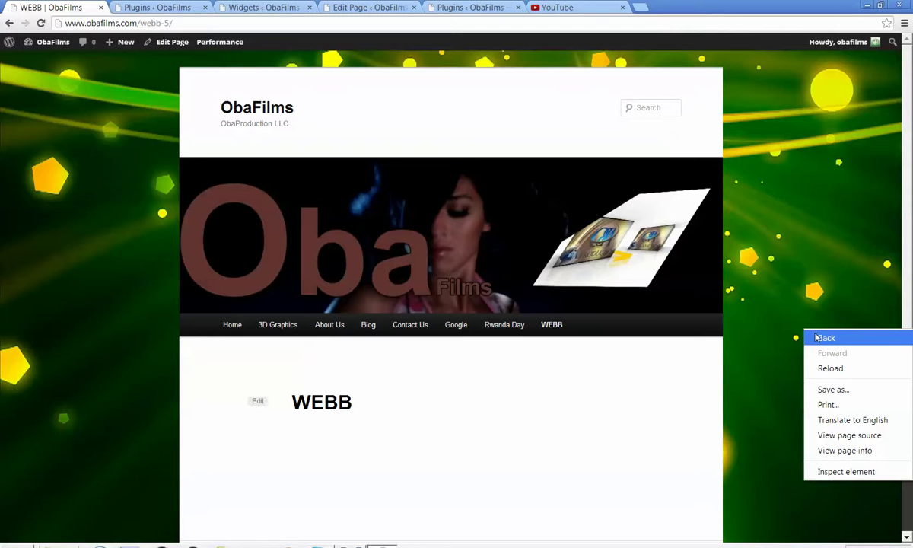
left_click(828, 371)
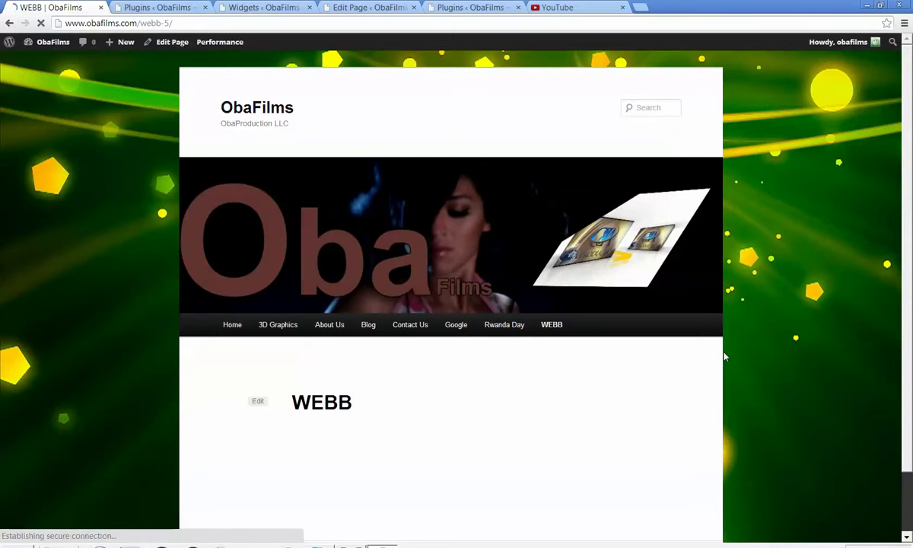
scroll(724, 356, "down", 3)
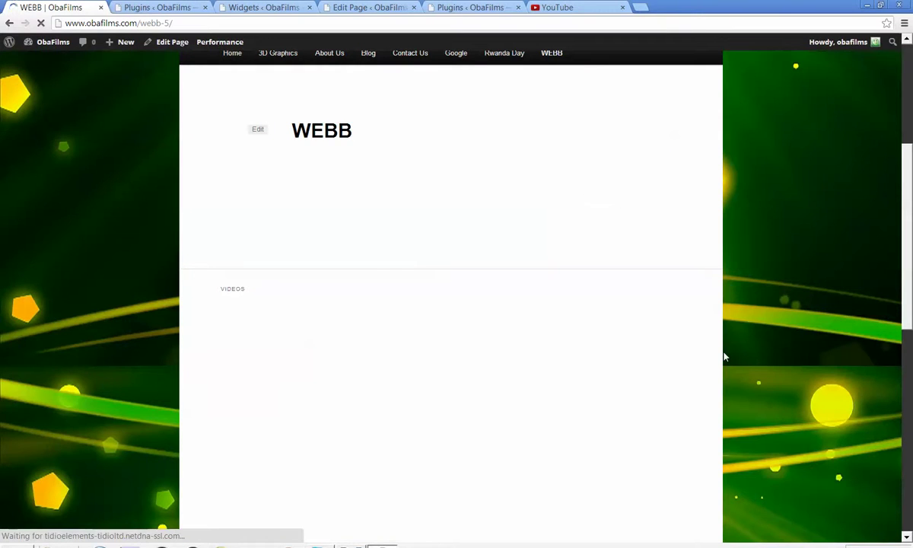
scroll(724, 356, "down", 3)
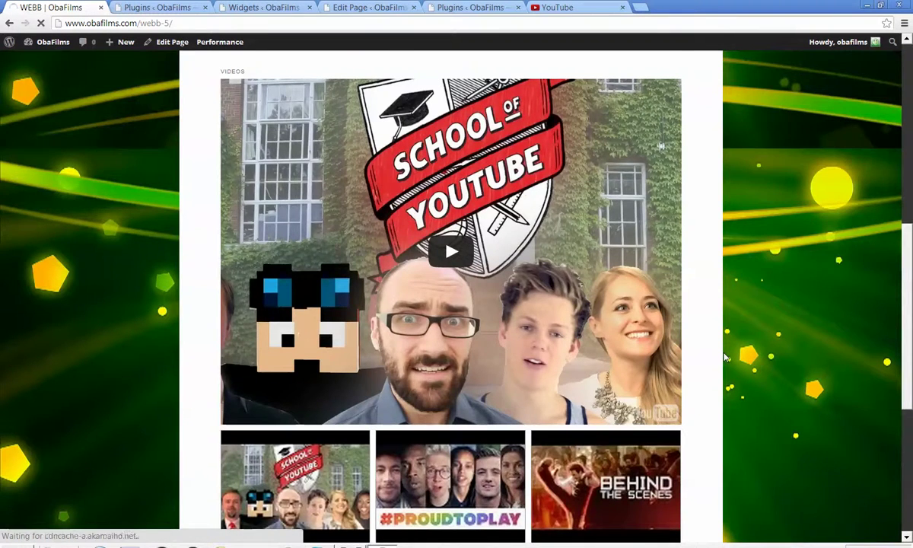
scroll(724, 356, "down", 3)
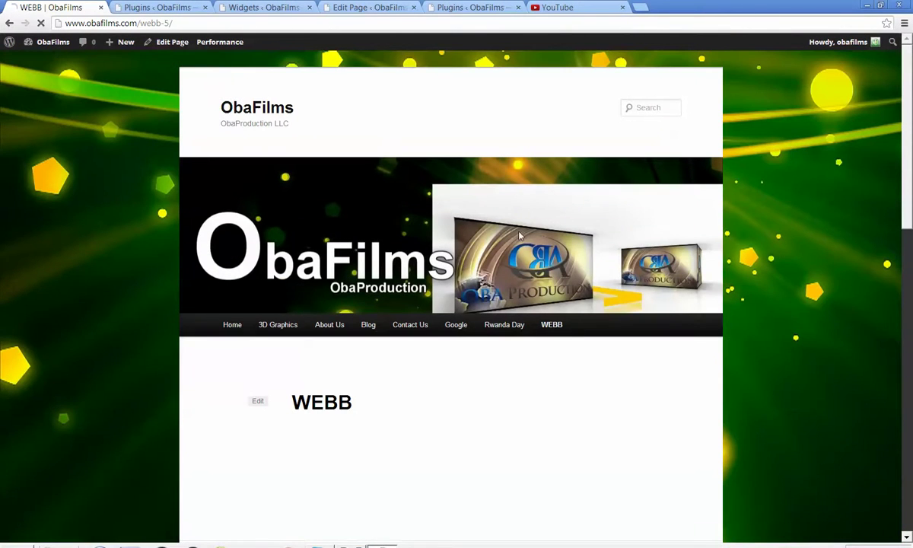
Reopen the Youtube Channel Gallery widget's settings in Footer Area One and review its Feed, Player, Thumbnails and Link options.
left_click(478, 8)
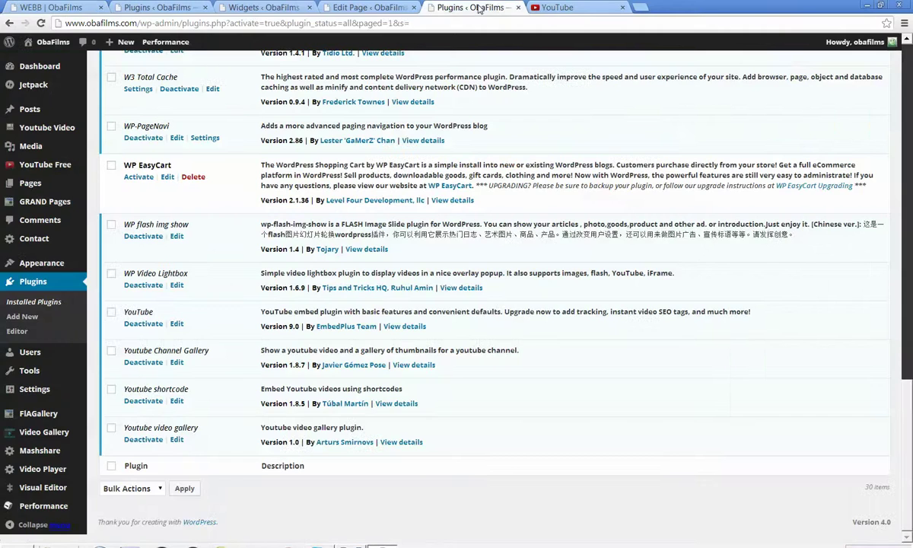
left_click(365, 6)
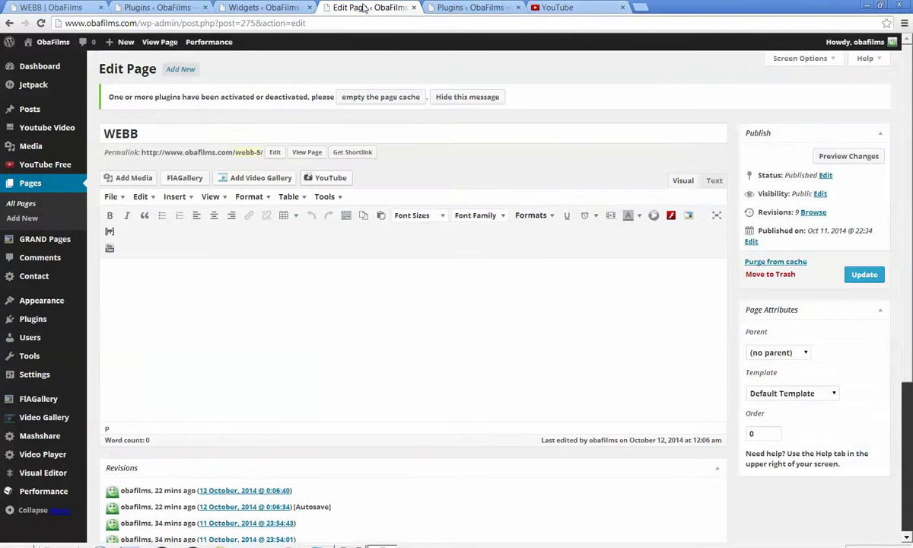
left_click(243, 7)
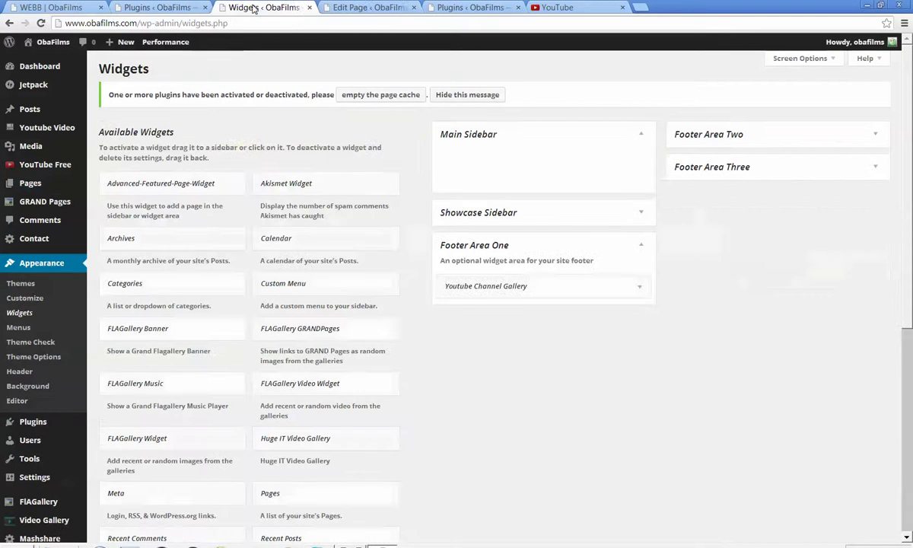
left_click(639, 289)
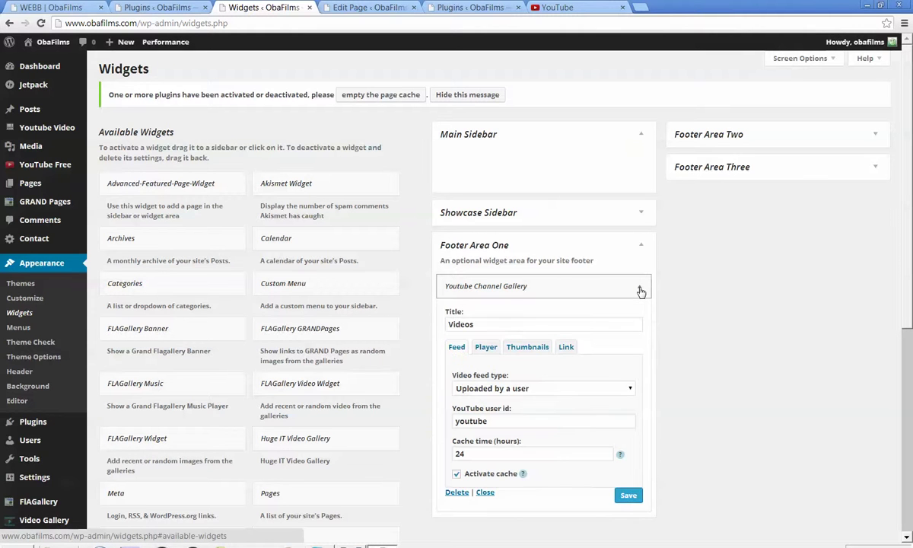
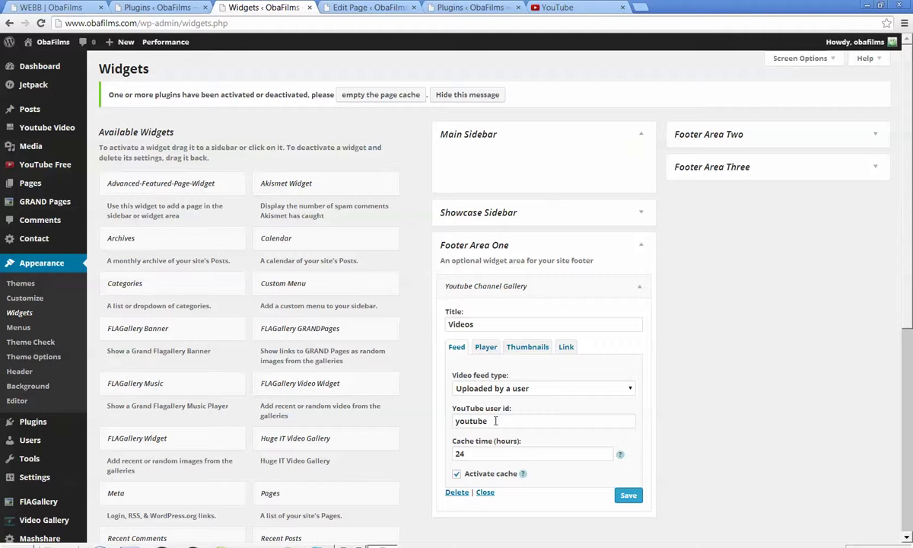
left_click(487, 349)
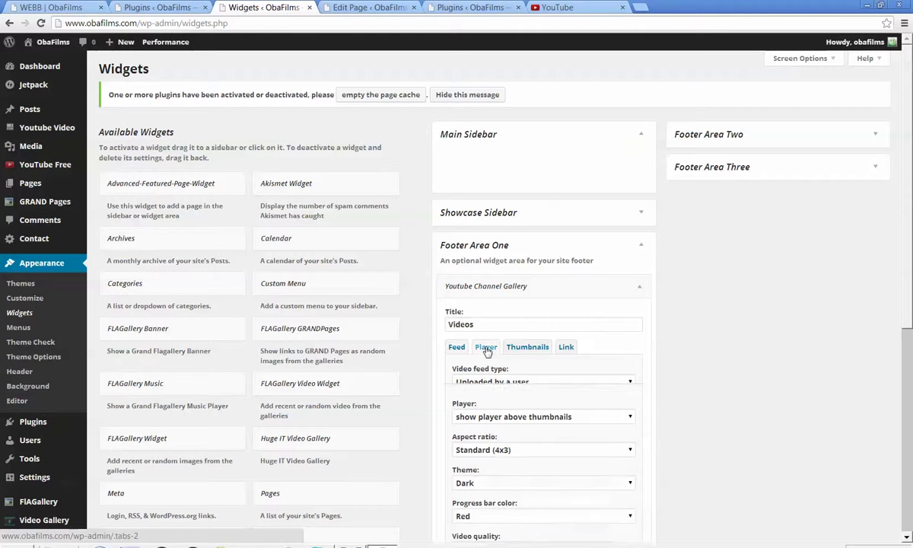
left_click(541, 355)
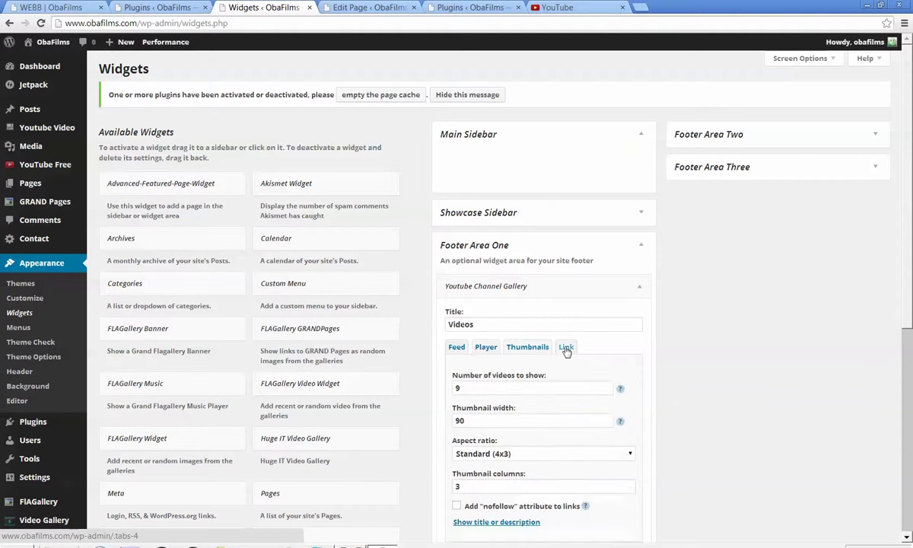
left_click(566, 350)
left_click(458, 351)
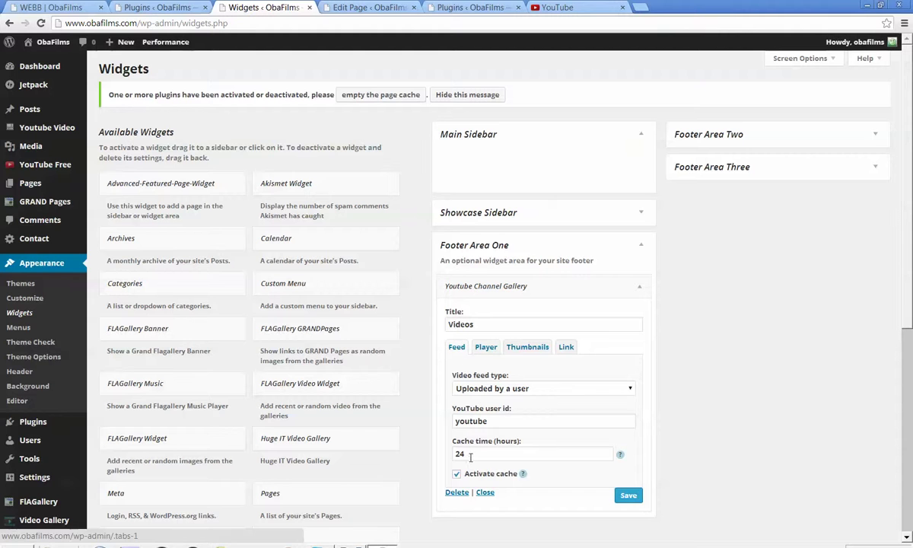
Set the gallery player's aspect ratio to Widescreen (16x9) and review the video quality choices, keeping default.
left_click(484, 350)
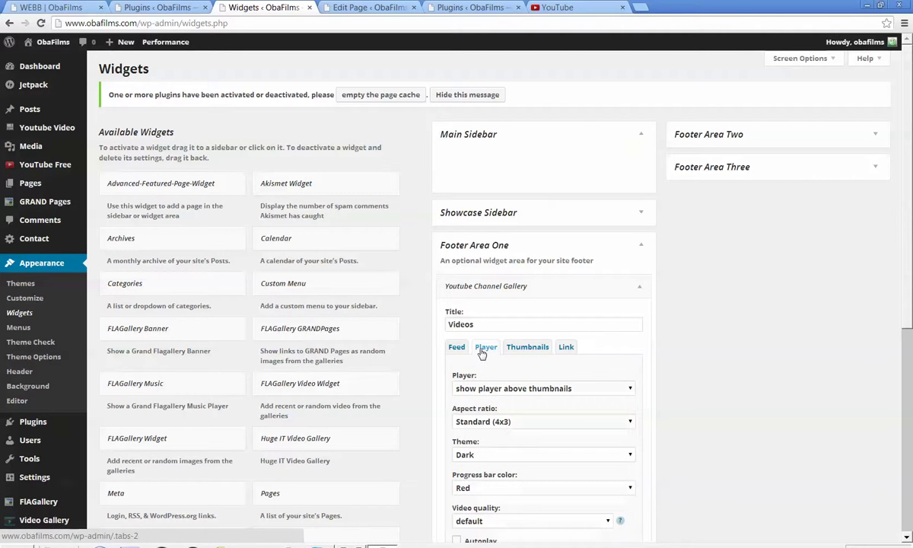
left_click(630, 422)
left_click(537, 446)
scroll(655, 464, "down", 2)
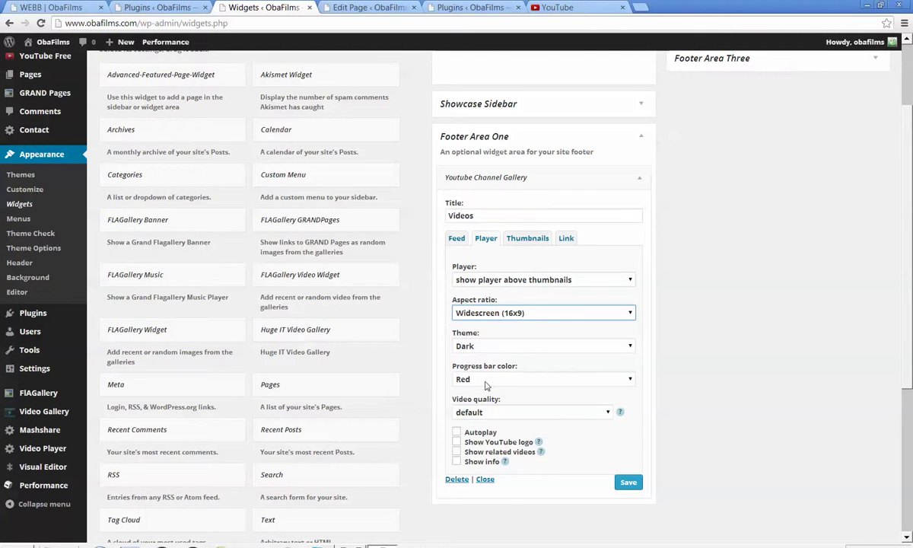
left_click(607, 413)
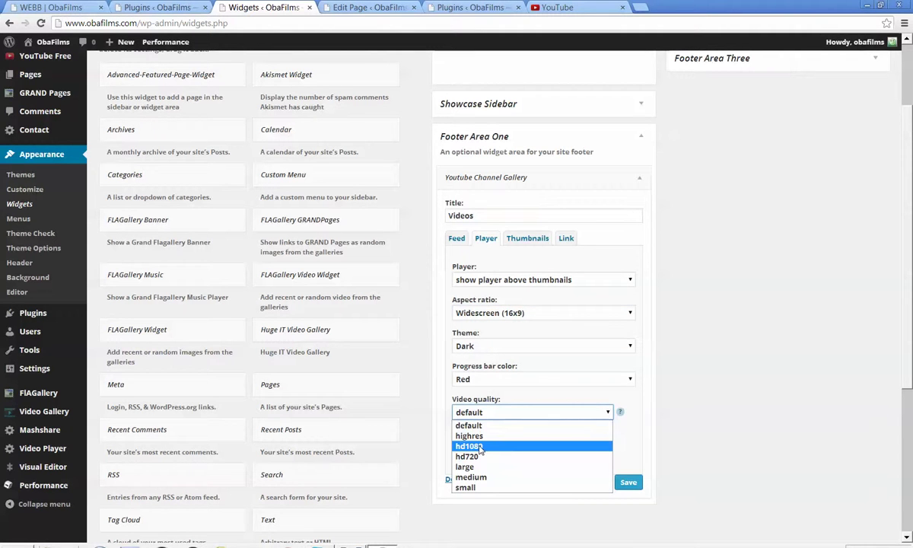
left_click(553, 413)
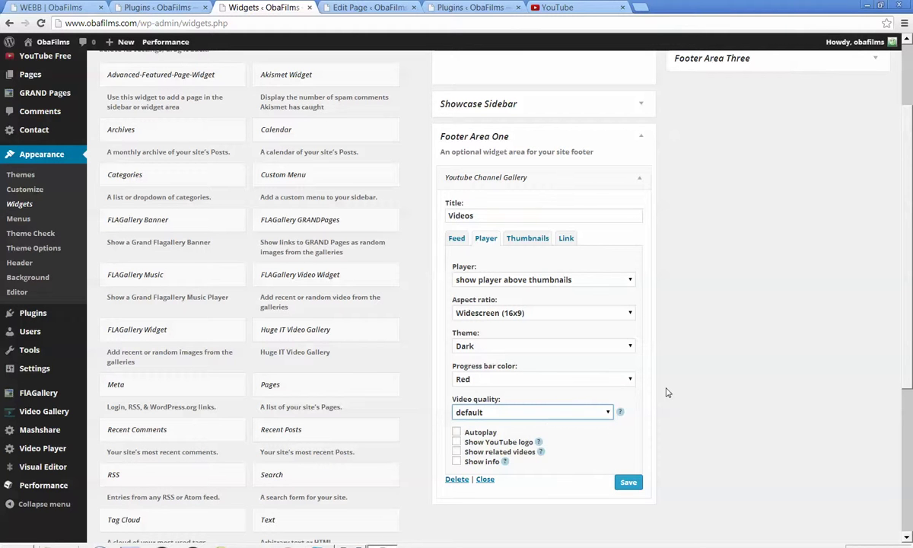
Set the gallery's thumbnails to show 50 videos with the Widescreen (16x9) aspect ratio.
left_click(525, 239)
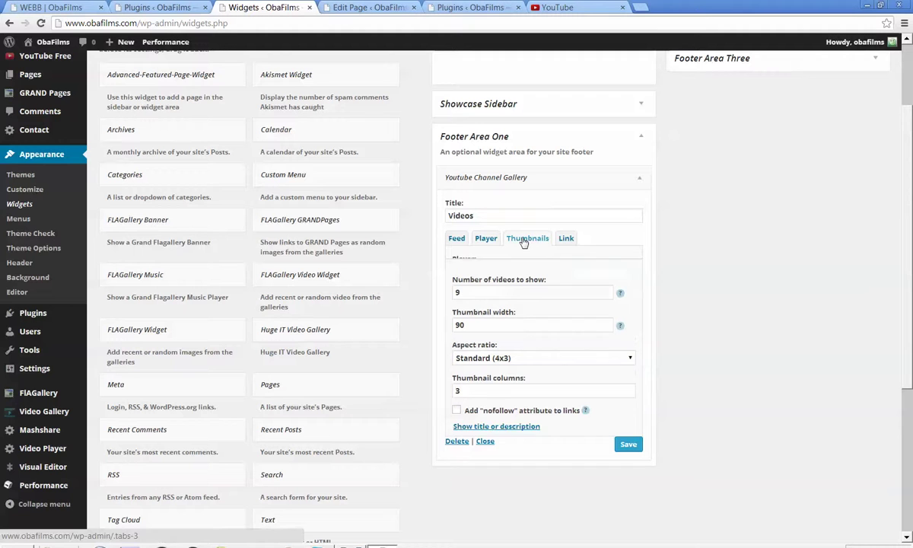
double_click(497, 279)
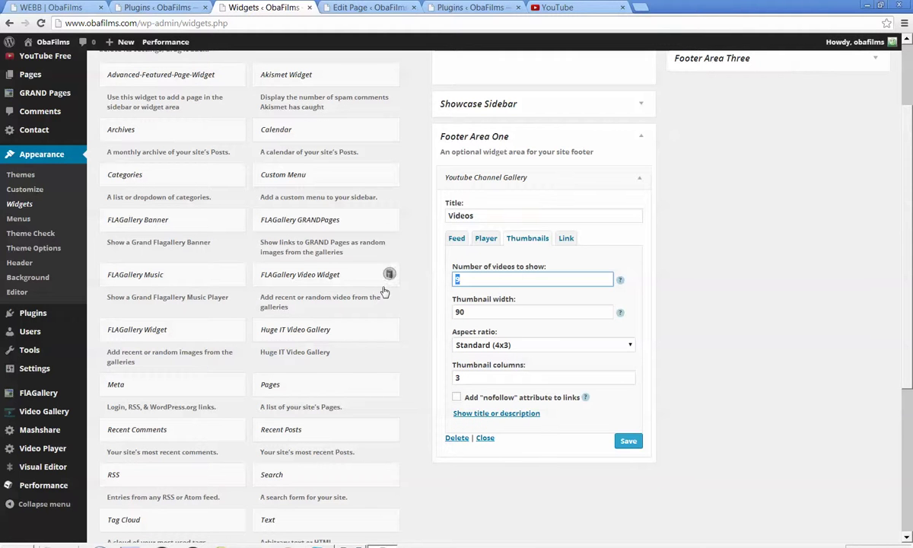
type("50")
left_click(706, 292)
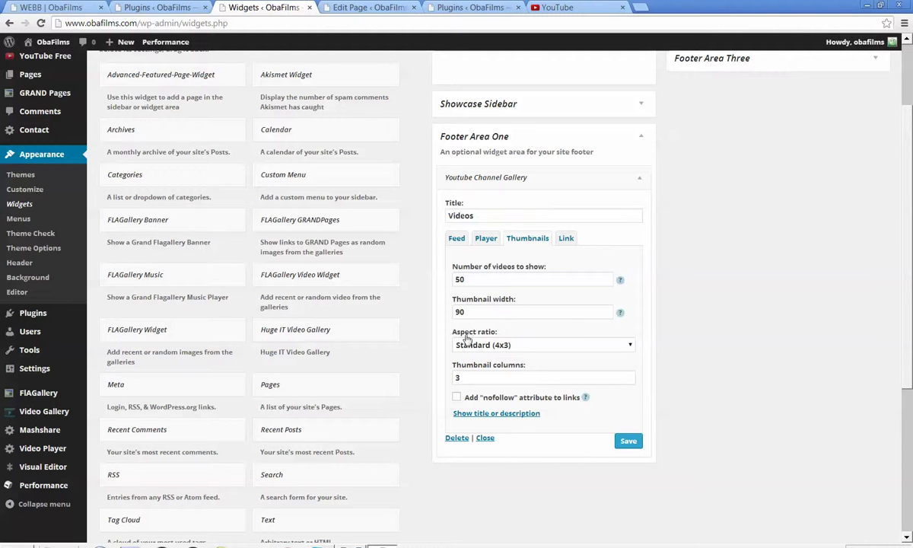
left_click(590, 345)
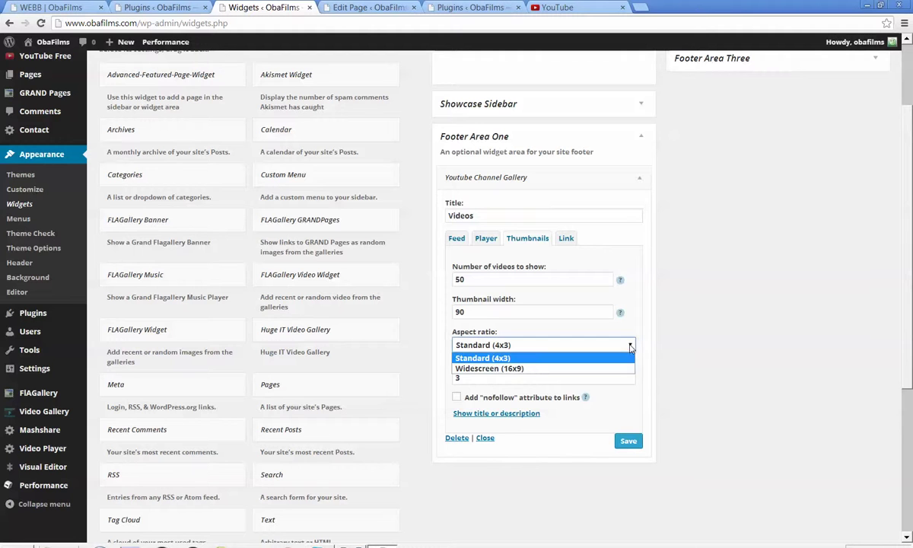
left_click(535, 369)
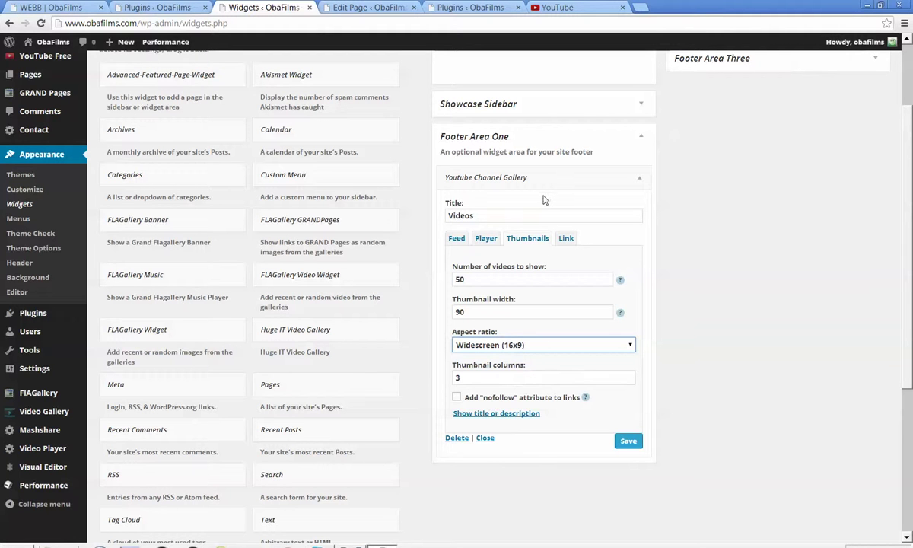
Review the gallery widget's Link and Feed options and look over the YouTube channel page for its user ID.
left_click(566, 238)
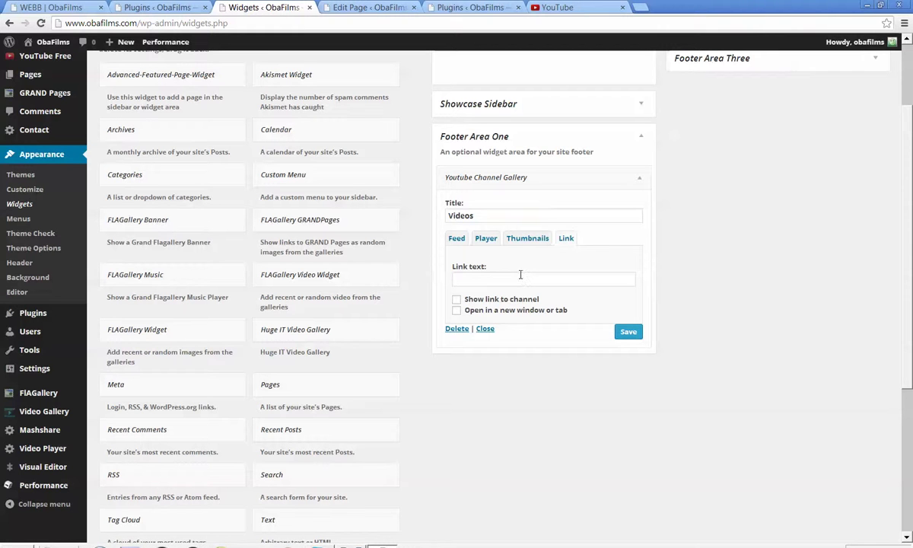
left_click(457, 240)
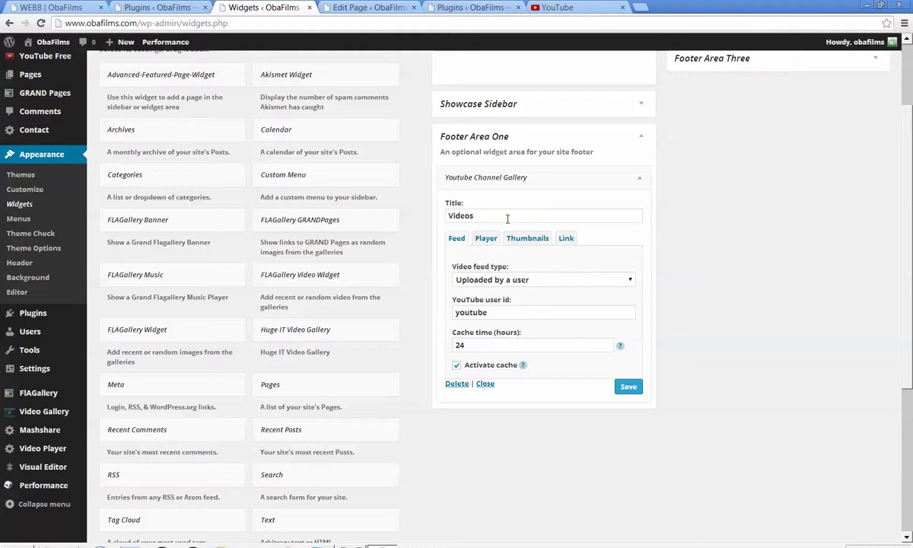
left_click(565, 9)
scroll(594, 251, "up", 2)
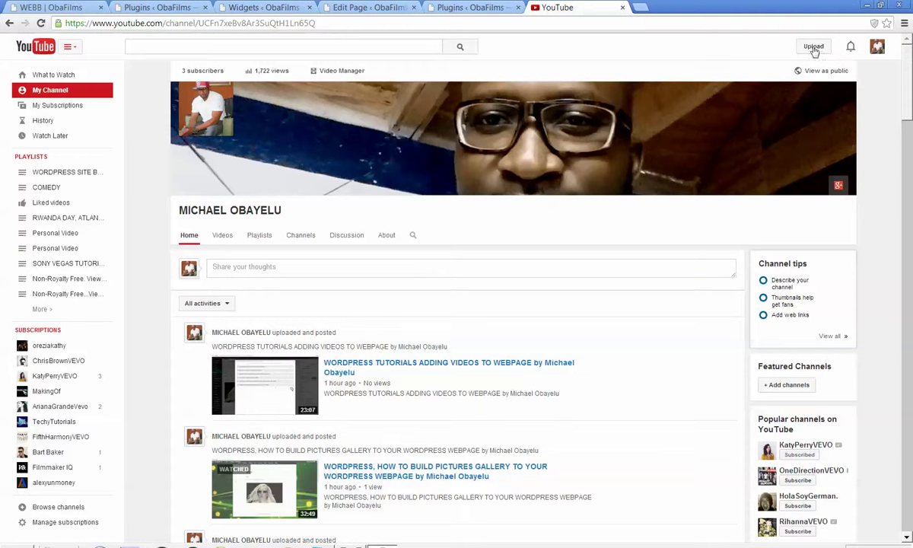
mouse_move(187, 106)
Open Google in a new browser tab and search for "my youtube user id".
left_click(639, 7)
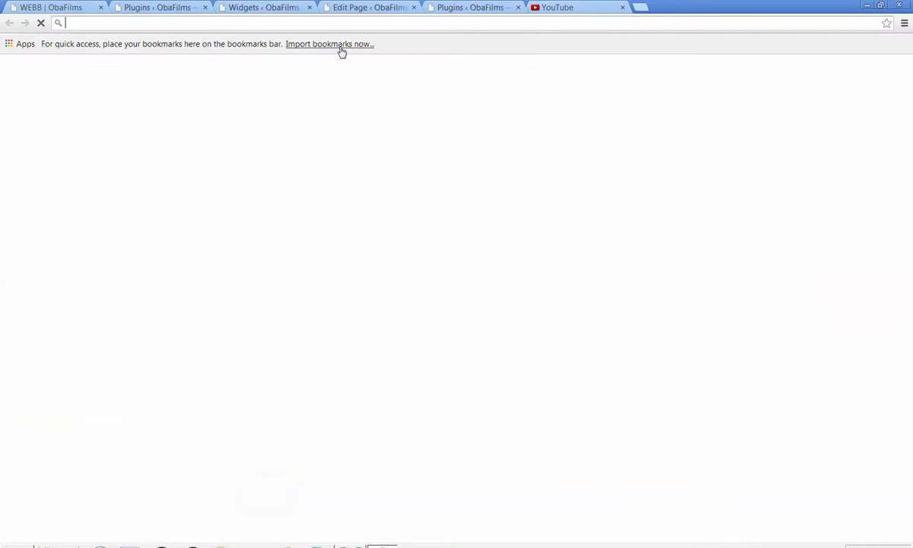
type("www.goog")
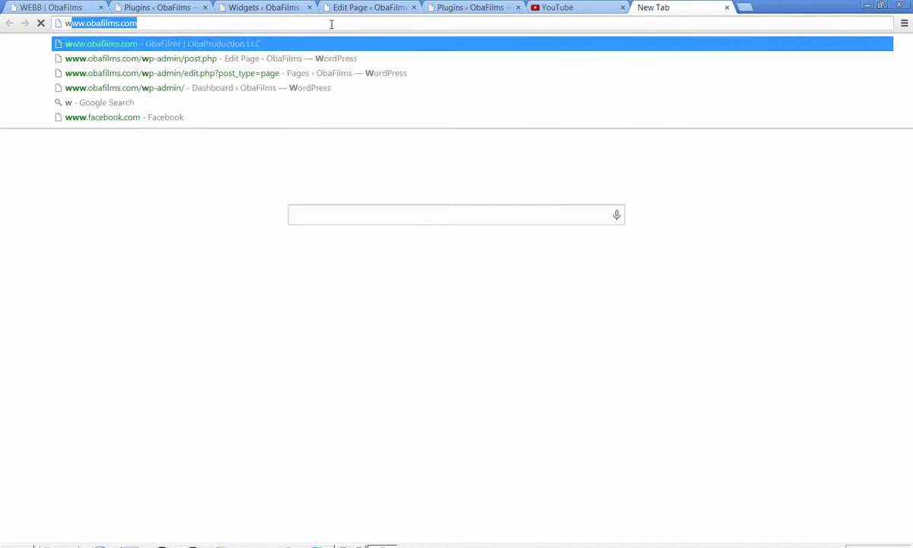
type("le.com")
key("Return")
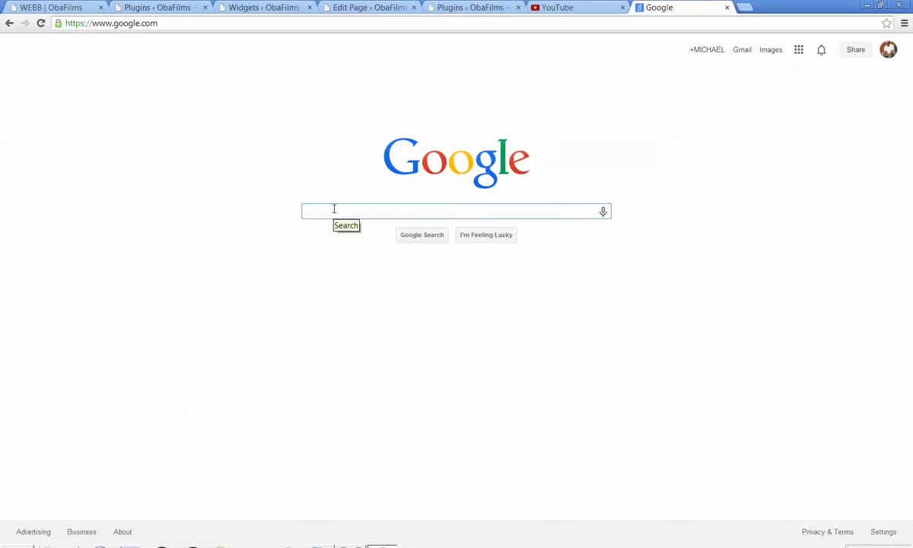
type("my ")
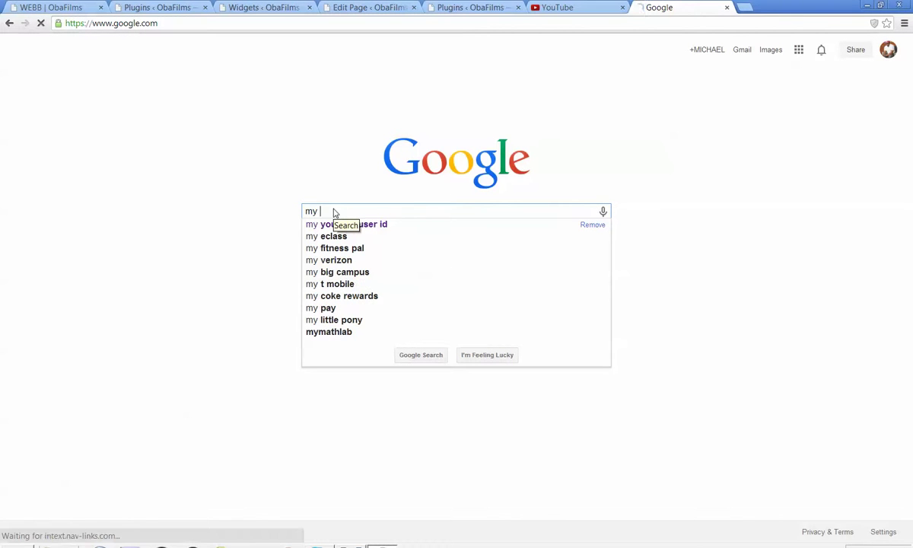
type("you")
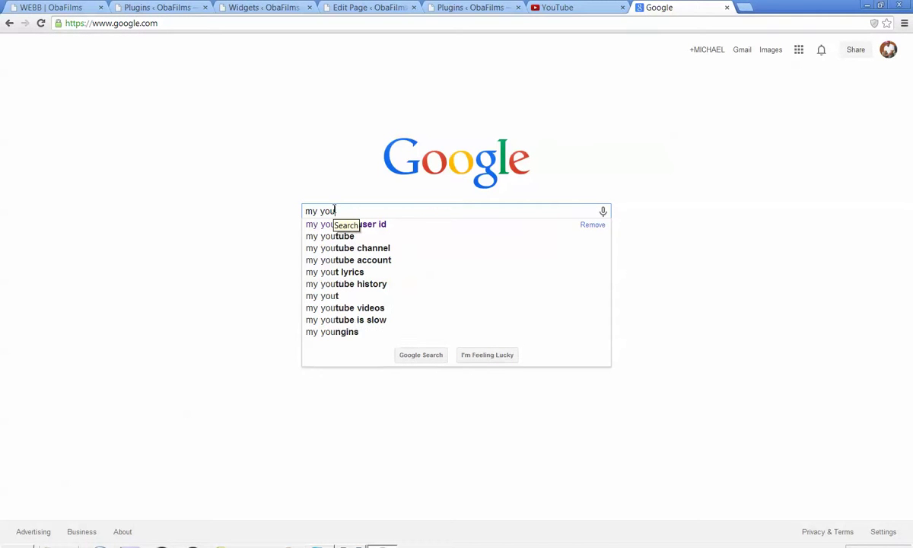
type("tube u")
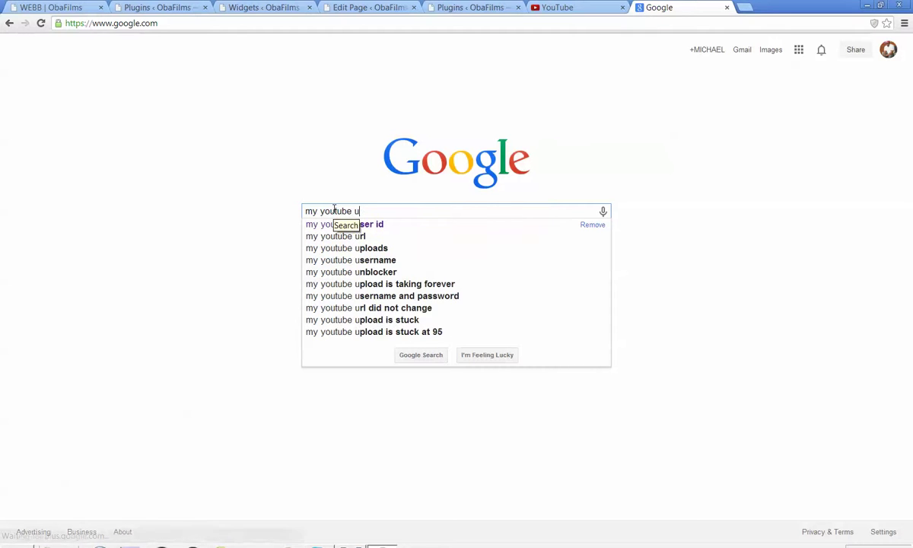
type("ser id")
key("Return")
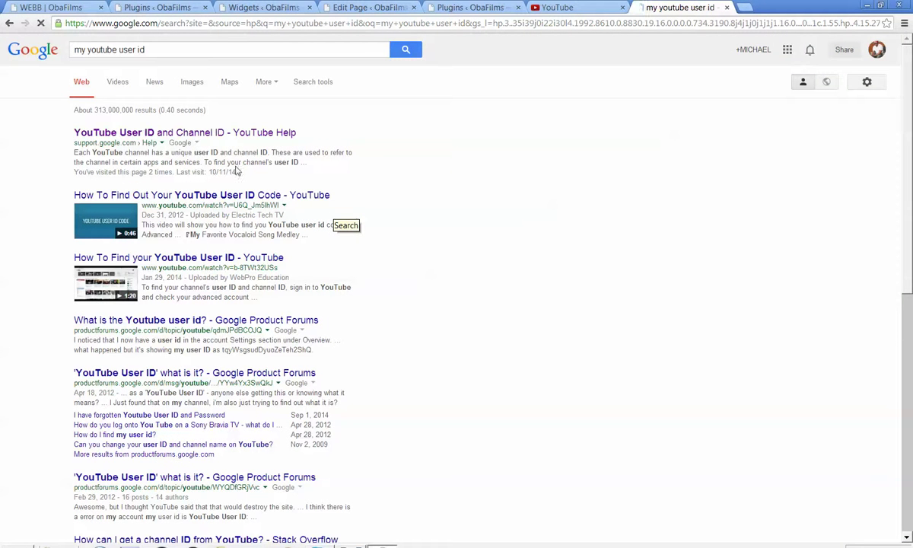
Open the YouTube Help article on user ID and channel ID, and close the advertising page launched from its account settings link.
left_click(107, 137)
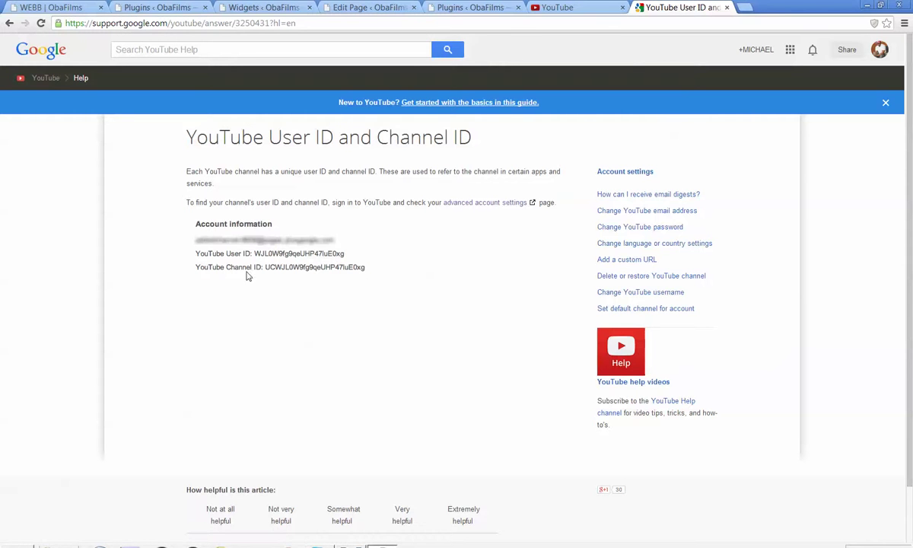
left_click(483, 205)
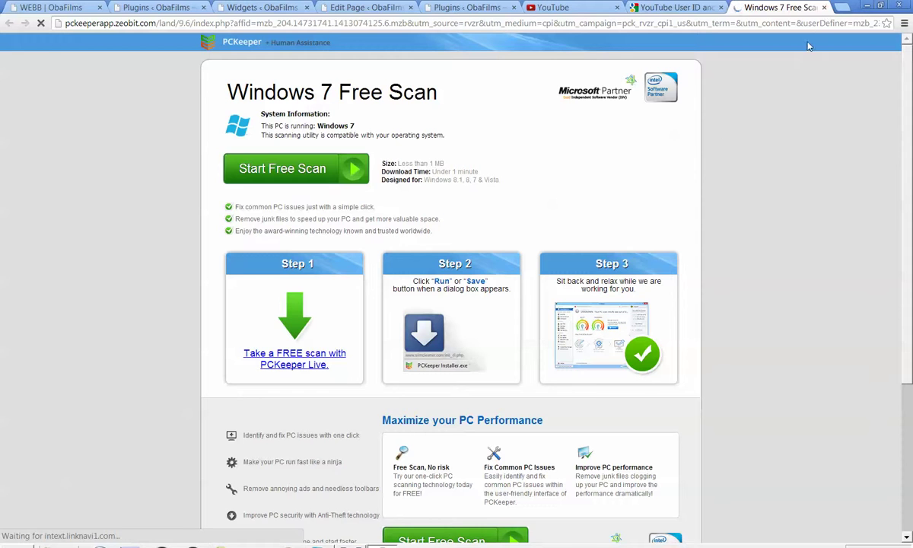
key("ctrl+w")
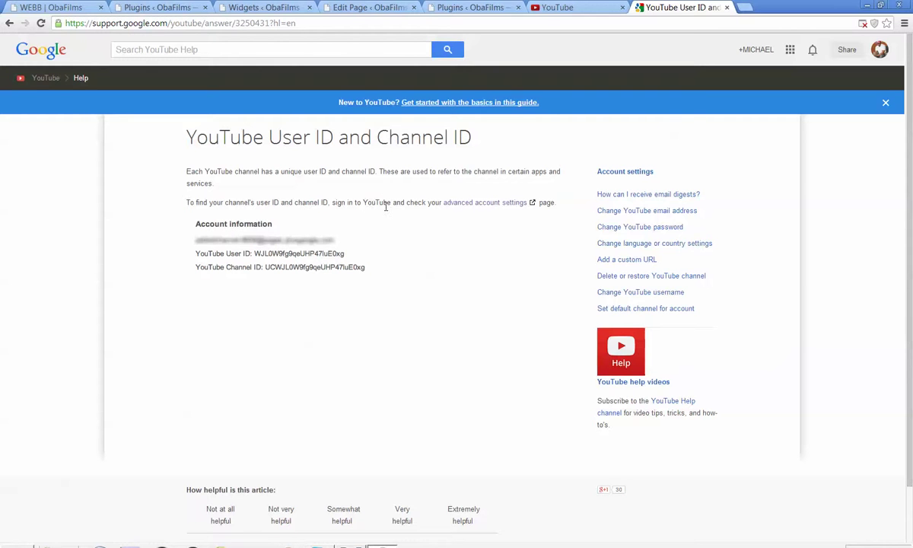
Try to select the channel ID in the help article's account information.
right_click(330, 271)
left_click(289, 289)
triple_click(232, 275)
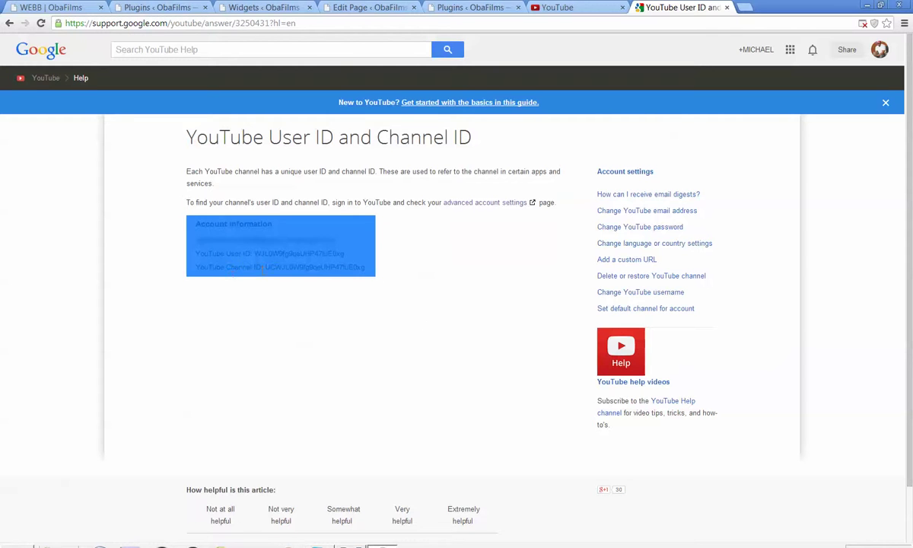
left_click(258, 321)
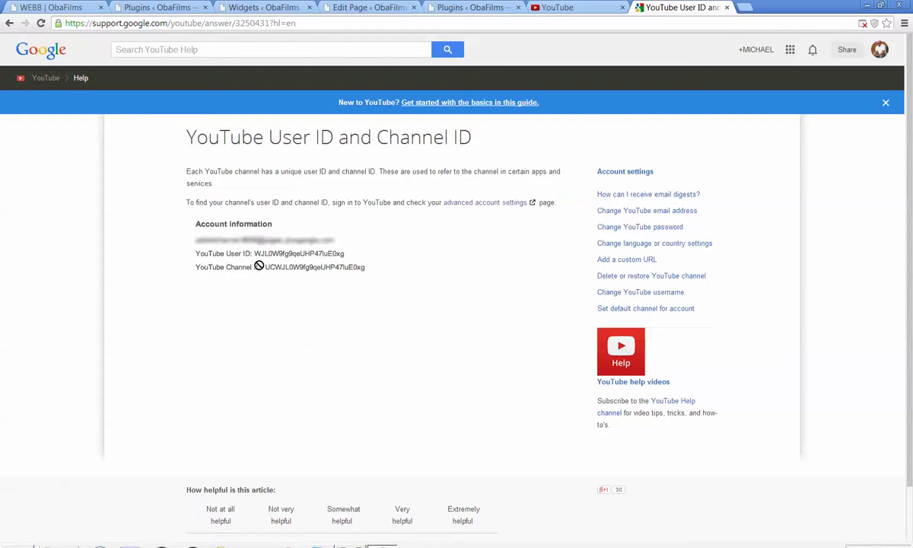
triple_click(330, 250)
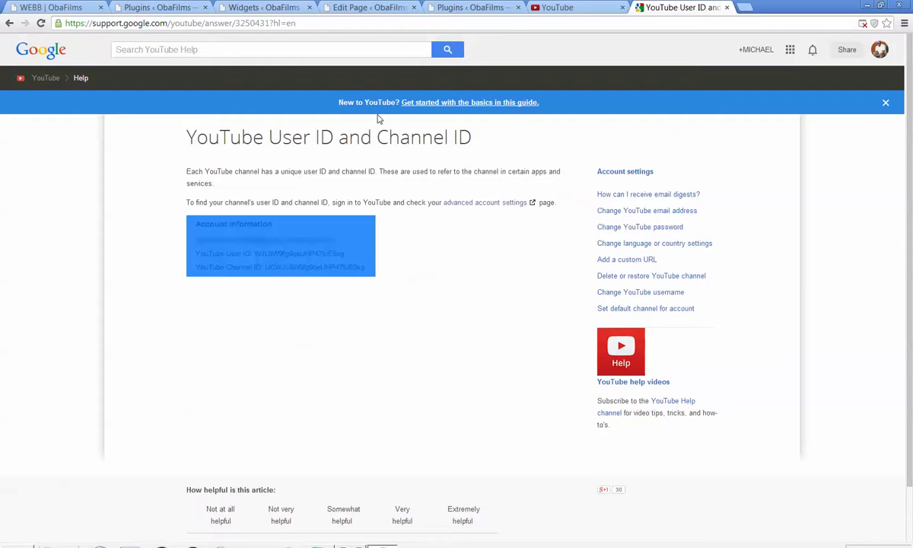
Close the YouTube channel page and return to the help article on user and channel IDs.
left_click(558, 8)
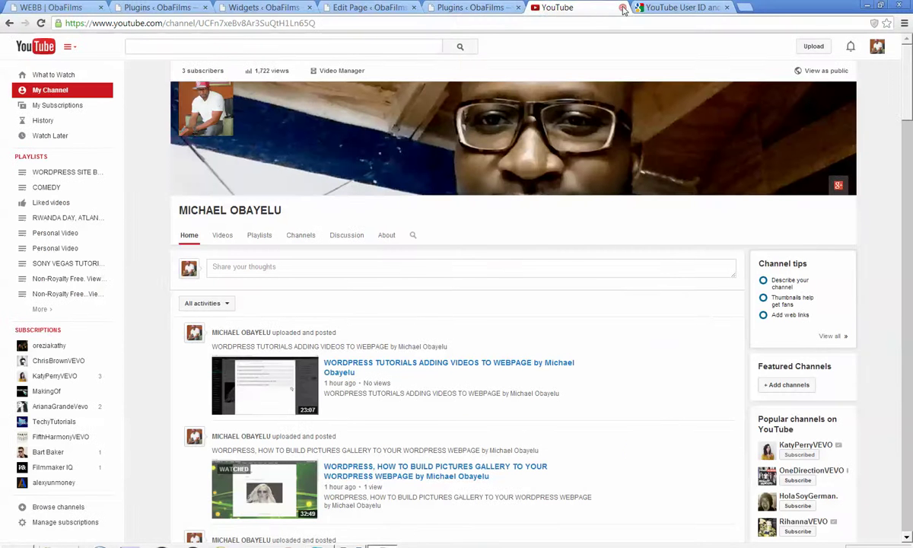
key("ctrl+w")
left_click(460, 8)
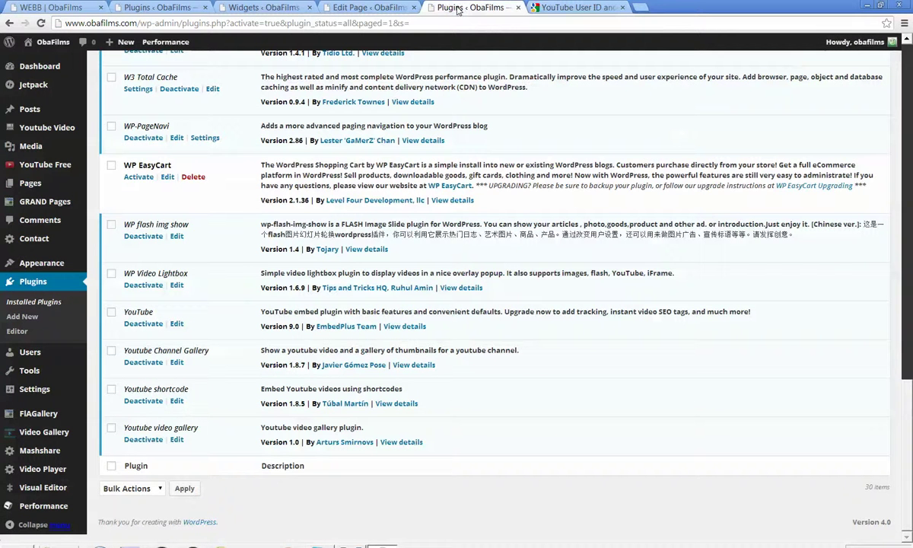
left_click(568, 8)
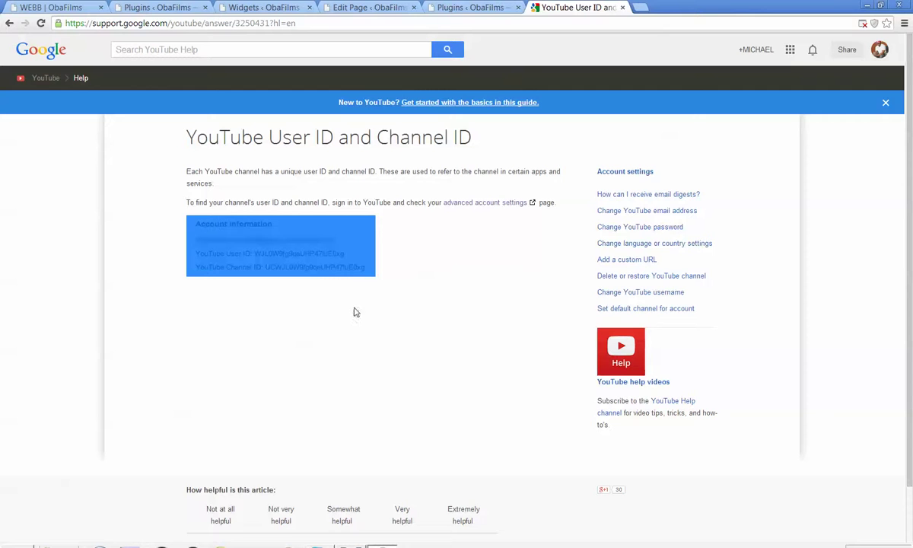
Try to copy the YouTube channel ID from the account information example in the help article.
right_click(345, 249)
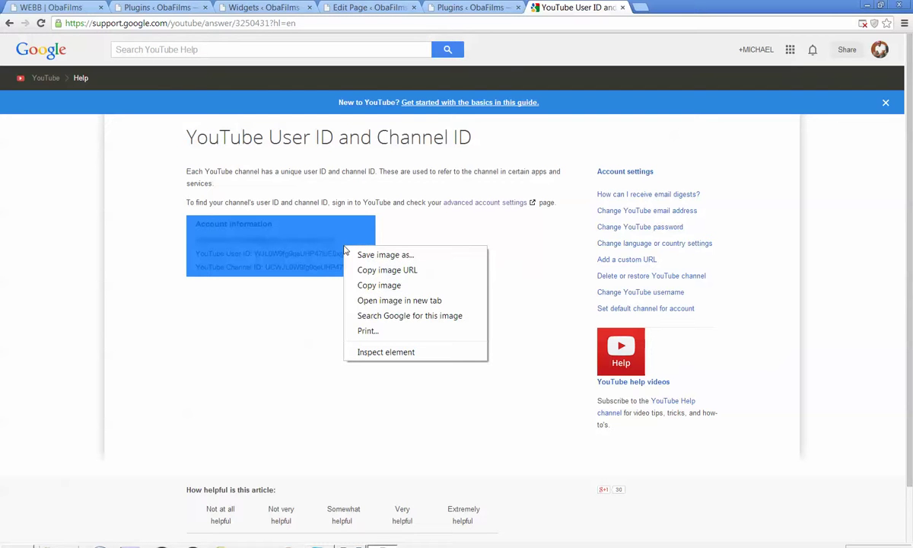
left_click(278, 348)
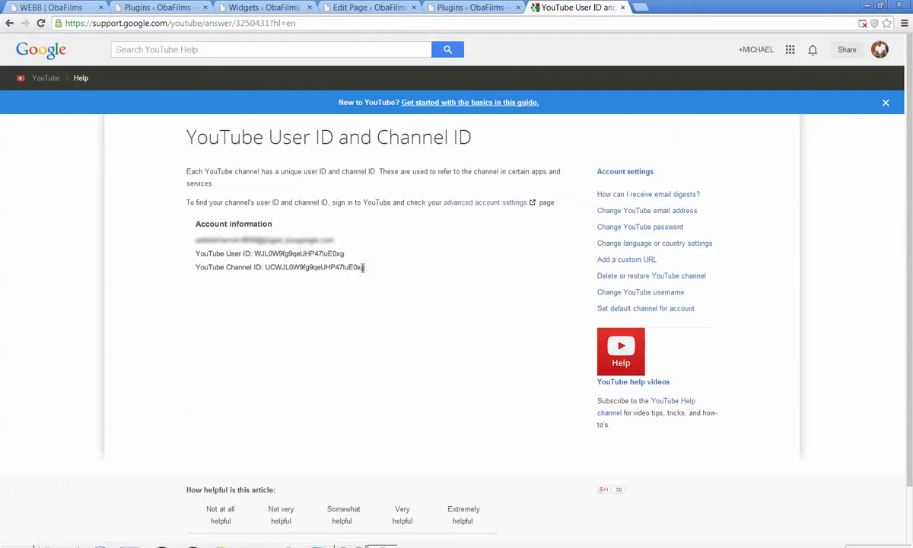
left_click_drag(293, 267, 281, 336)
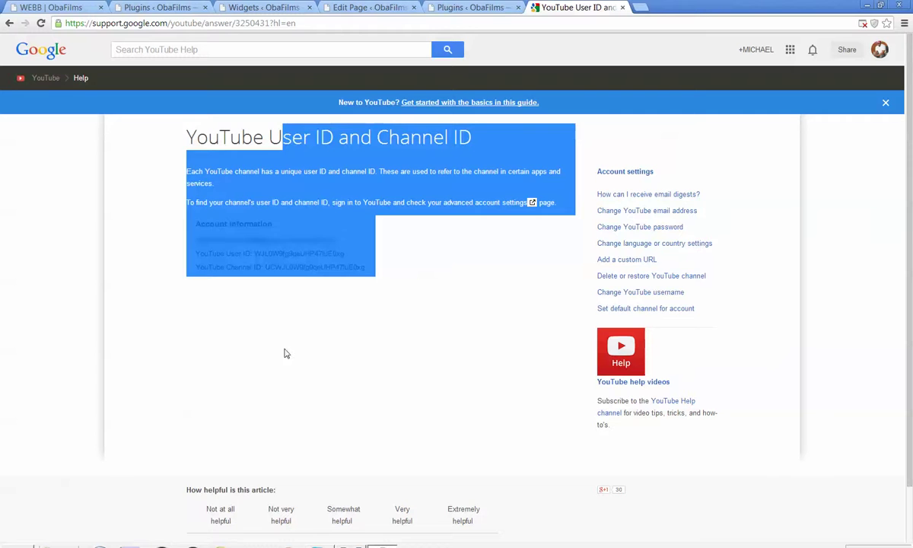
left_click(282, 360)
left_click_drag(265, 267, 370, 272)
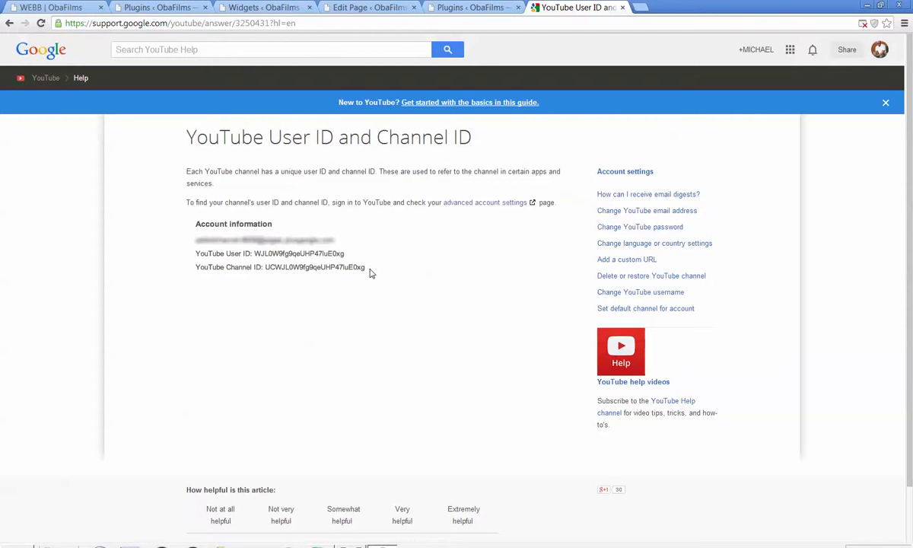
left_click_drag(268, 273, 579, 7)
Return to the Widgets page and select the current YouTube user id in the gallery's Feed options.
left_click(578, 7)
left_click(445, 11)
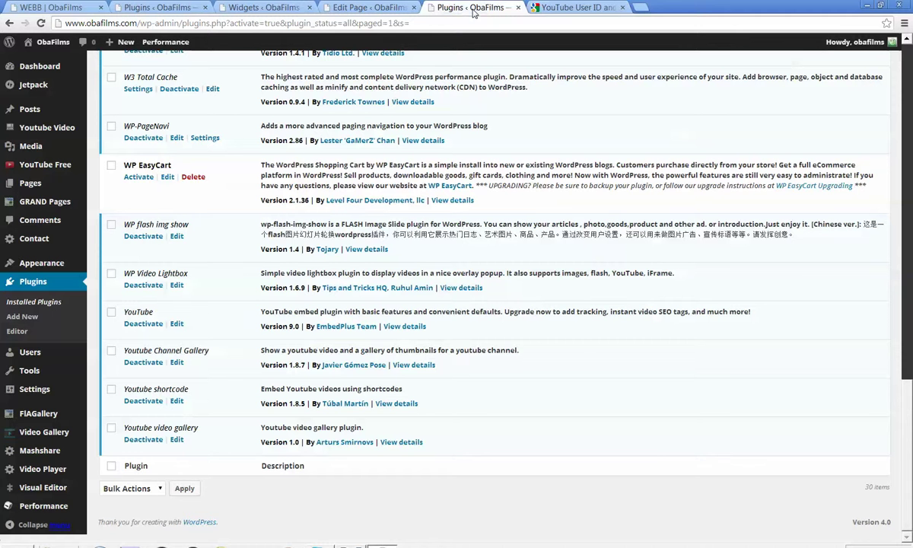
left_click(365, 9)
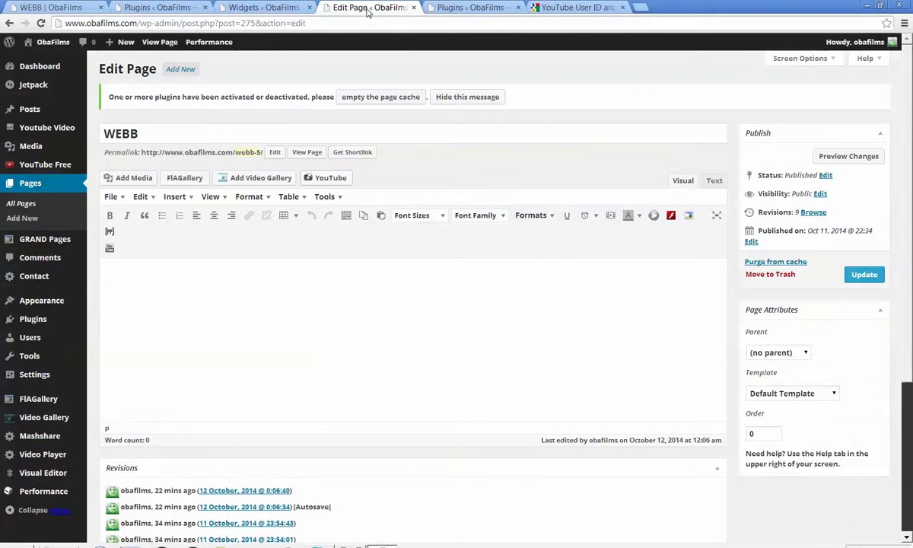
left_click(268, 7)
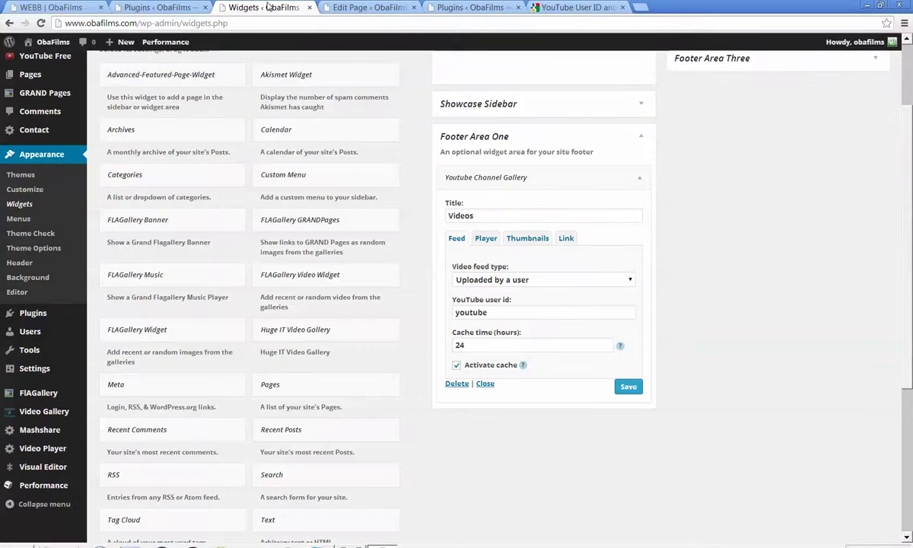
double_click(511, 311)
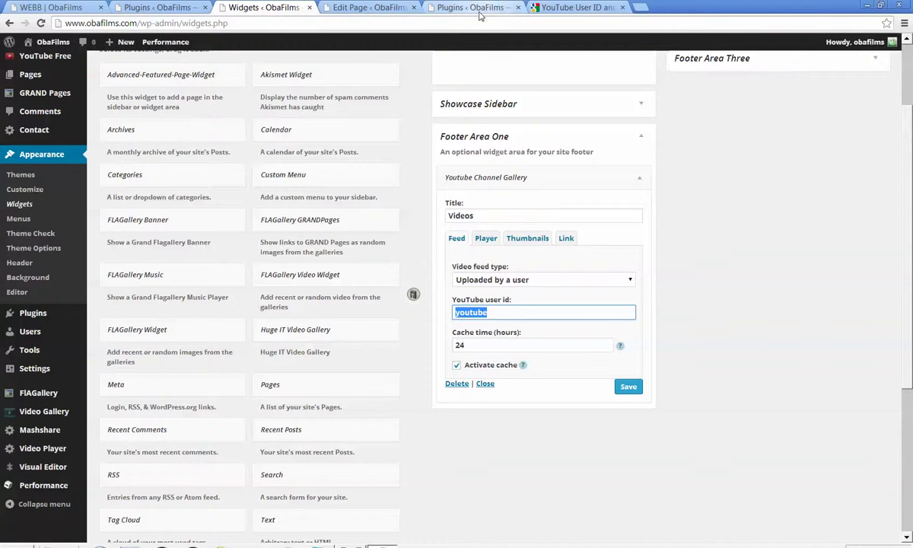
Go back to the help article and try to highlight the IDs in its account information.
left_click(575, 9)
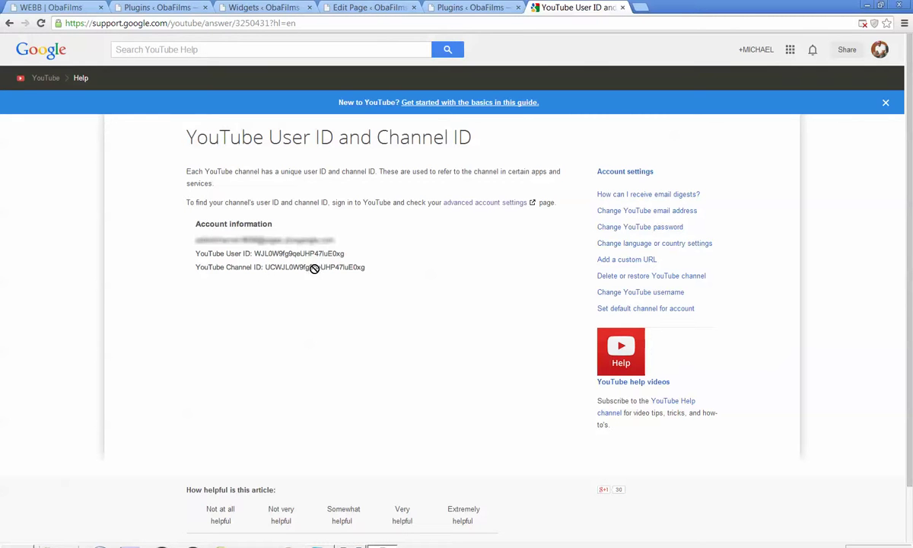
left_click_drag(373, 273, 449, 293)
left_click_drag(373, 270, 332, 269)
mouse_move(351, 259)
left_mouse_down()
mouse_move(263, 254)
mouse_move(342, 256)
left_mouse_up()
scroll(427, 363, "down", 1)
scroll(429, 366, "up", 1)
Open the advanced account settings linked in the help article and copy the account's YouTube Channel ID.
left_click(458, 204)
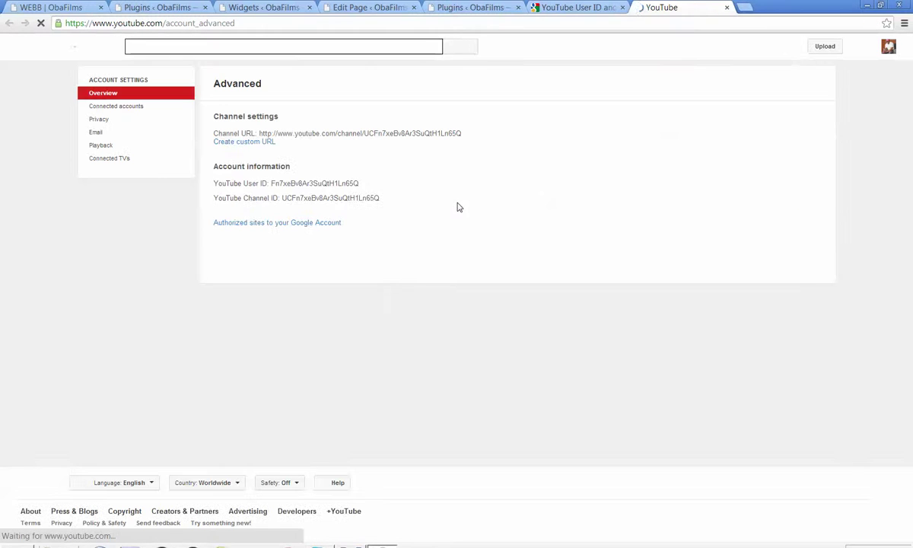
left_click_drag(386, 204, 280, 199)
left_click_drag(280, 197, 282, 198)
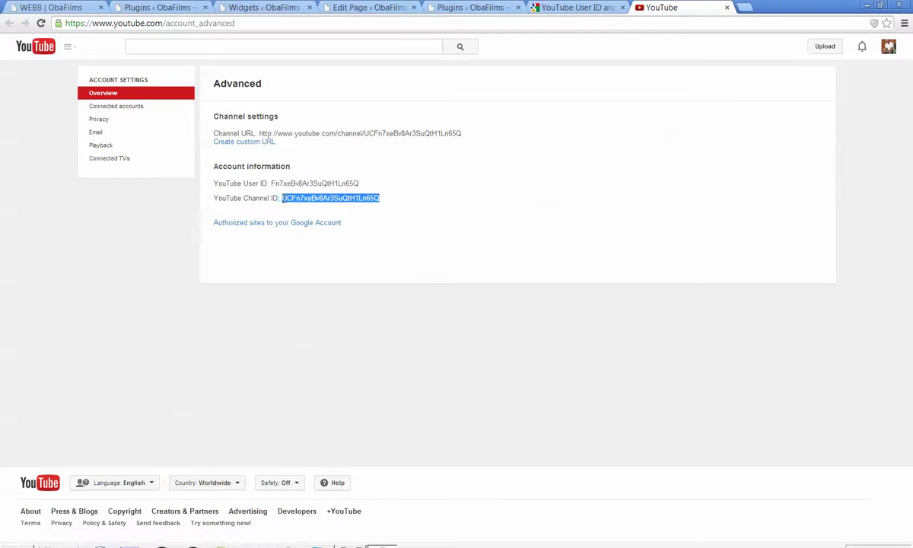
right_click(293, 199)
left_click(311, 206)
Close the YouTube help article and return to the Widgets page with the Youtube Channel Gallery settings.
left_click(570, 7)
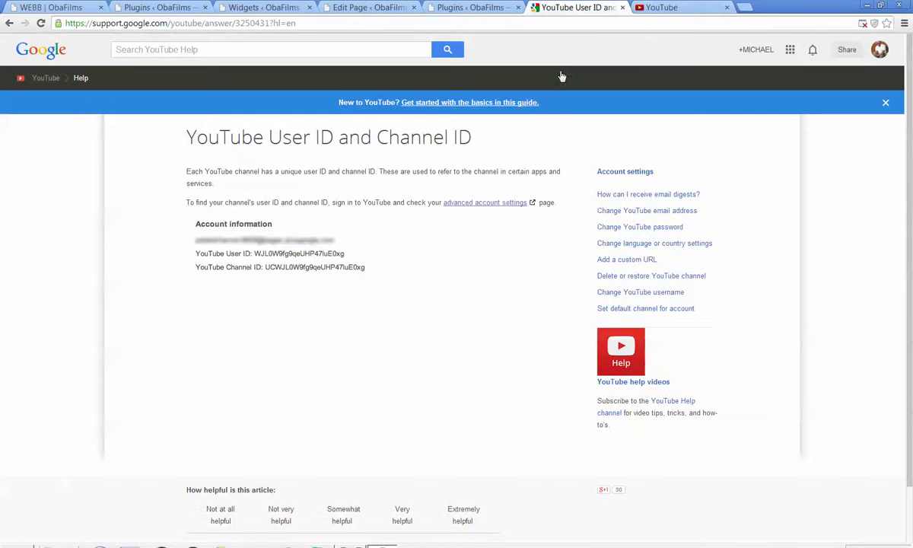
left_click(622, 8)
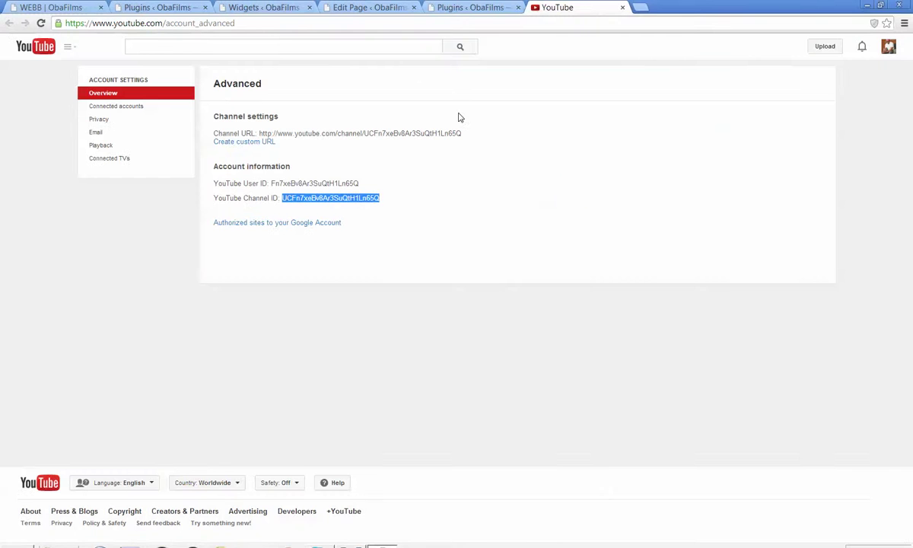
left_click(475, 9)
left_click(147, 9)
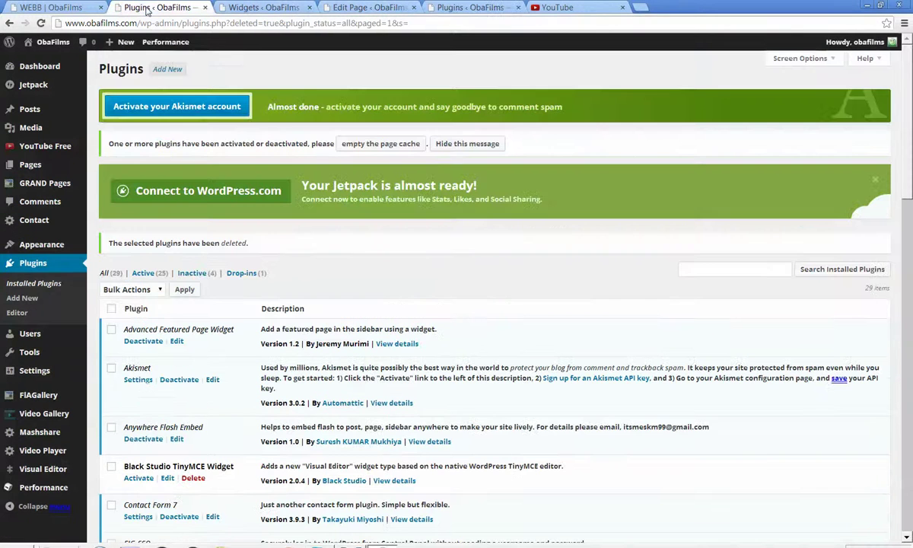
left_click(63, 9)
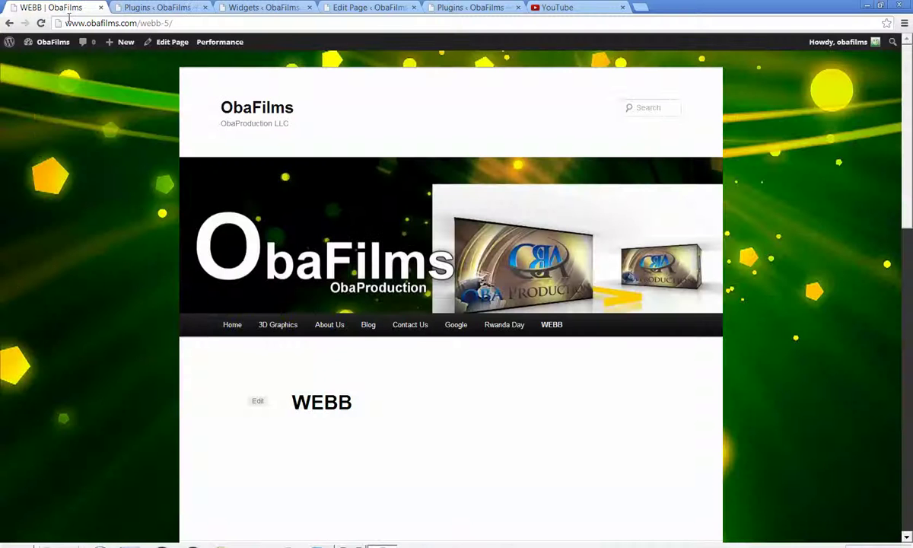
left_click(372, 9)
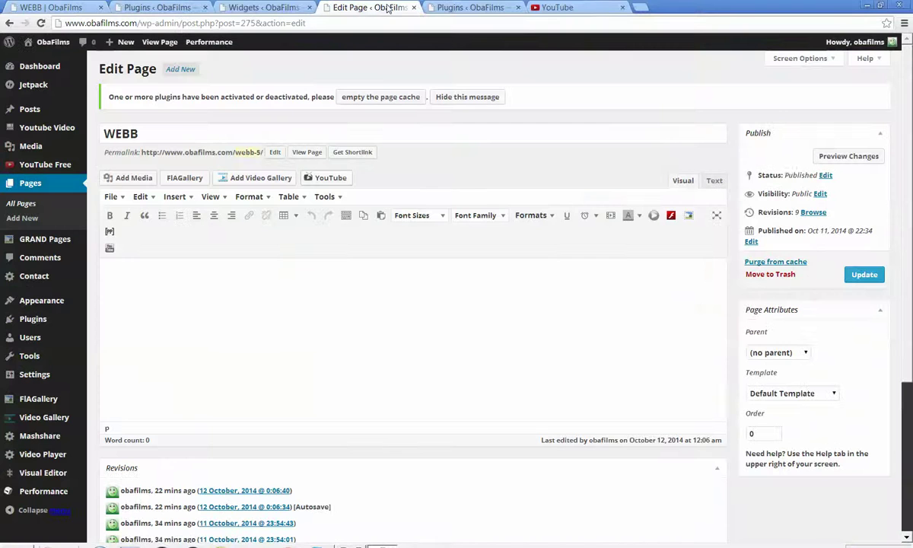
left_click(459, 10)
left_click(344, 11)
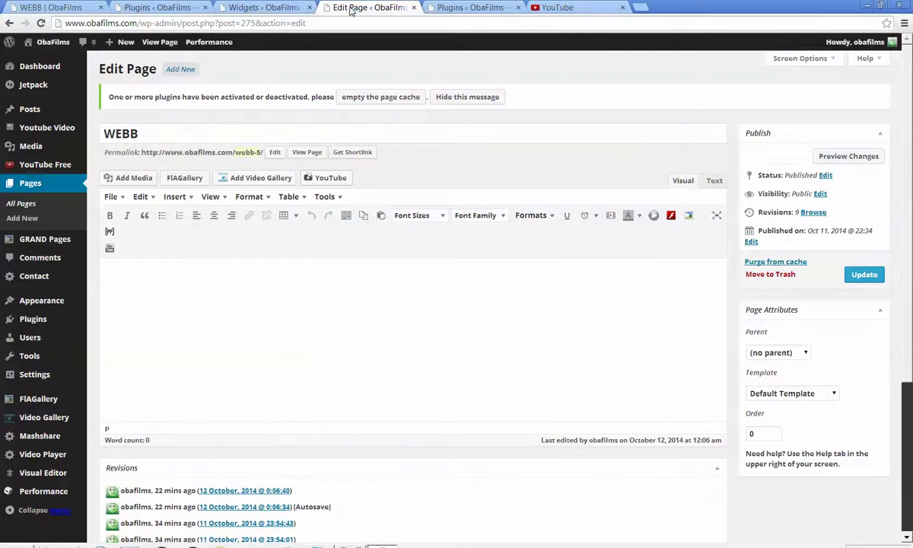
left_click(274, 9)
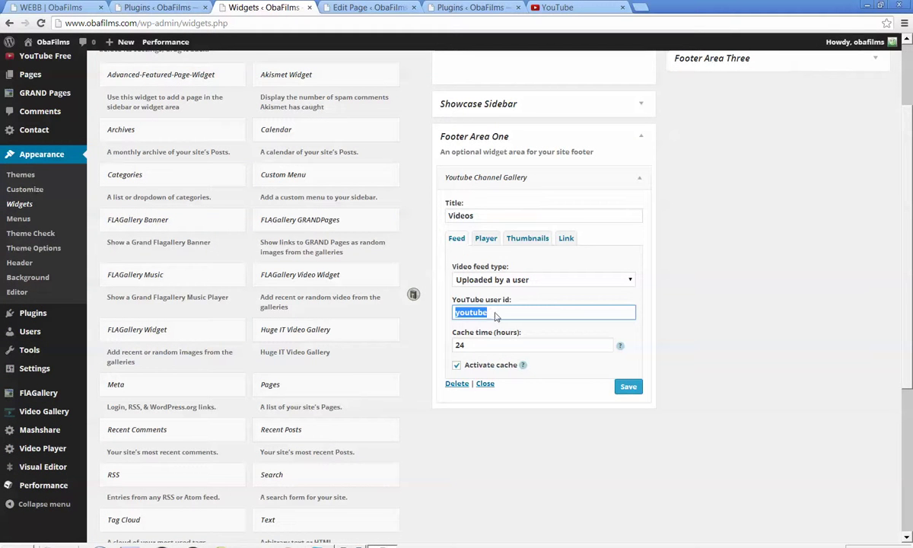
Replace the gallery's YouTube user id with the copied channel ID and save the widget.
key("BackSpace")
right_click(546, 312)
left_click(546, 391)
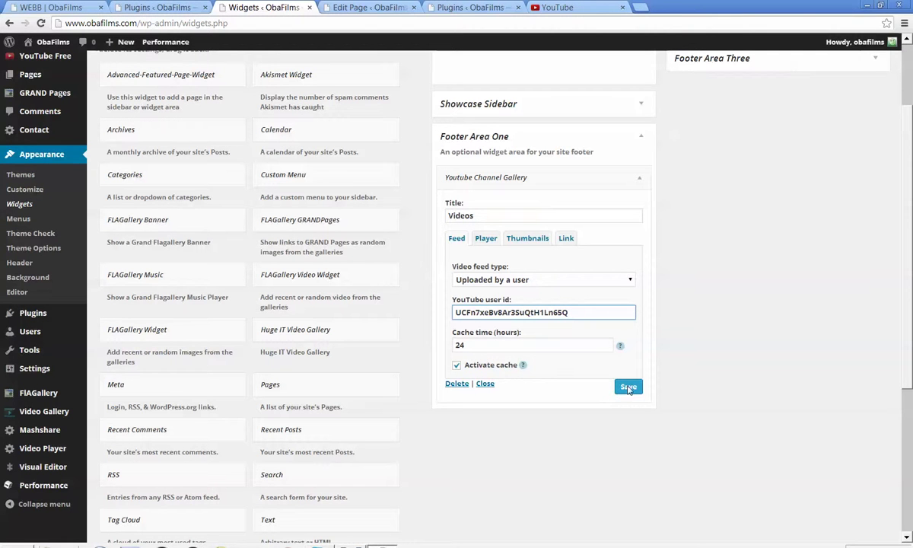
left_click(486, 238)
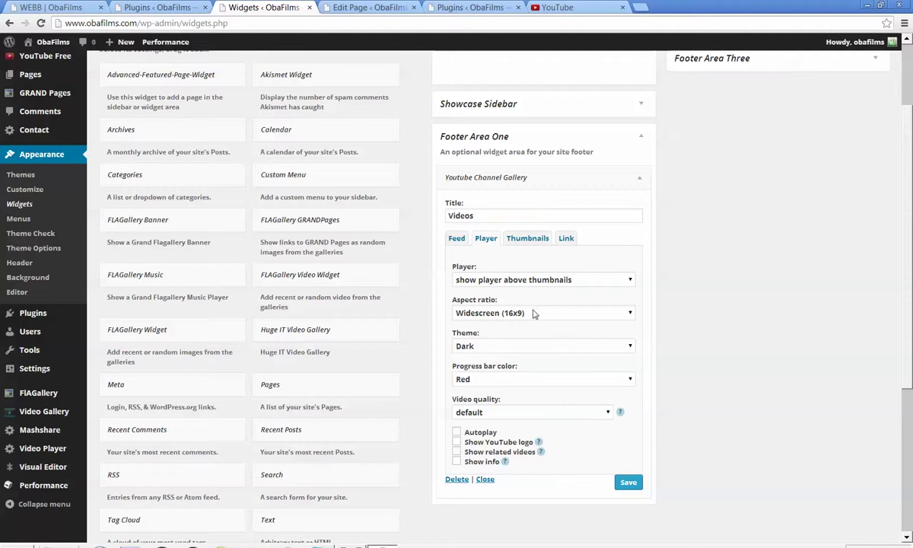
left_click(627, 481)
Return to the WEBB page and reload it to refresh the footer video gallery.
left_click(64, 8)
scroll(415, 464, "down", 5)
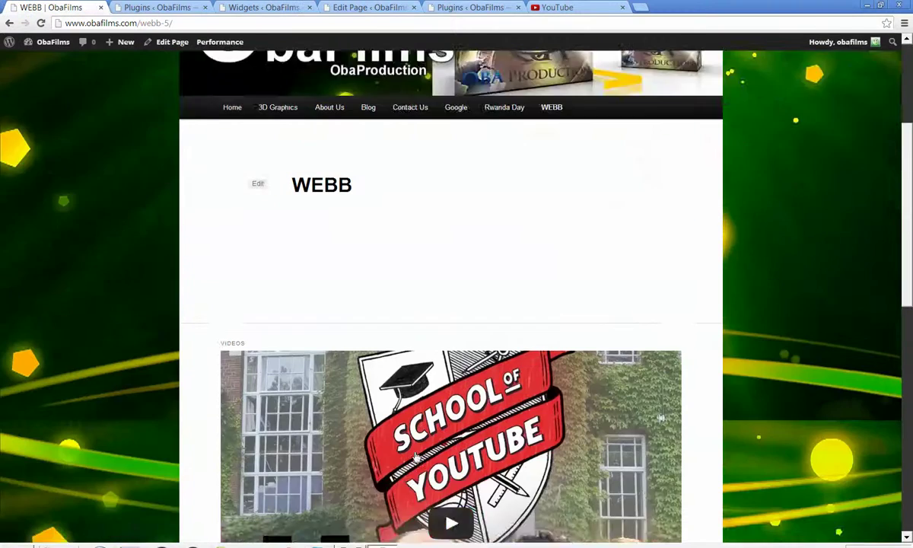
right_click(768, 272)
scroll(783, 280, "down", 3)
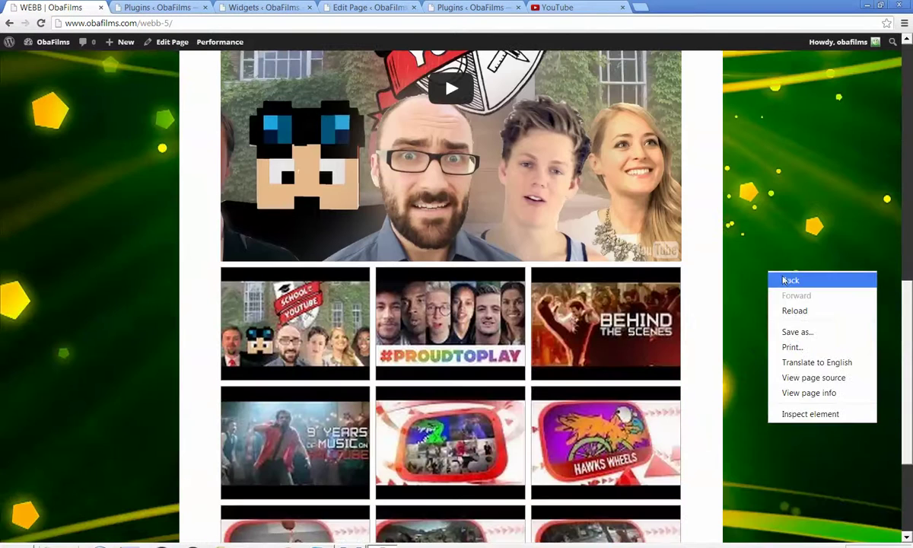
left_click(792, 310)
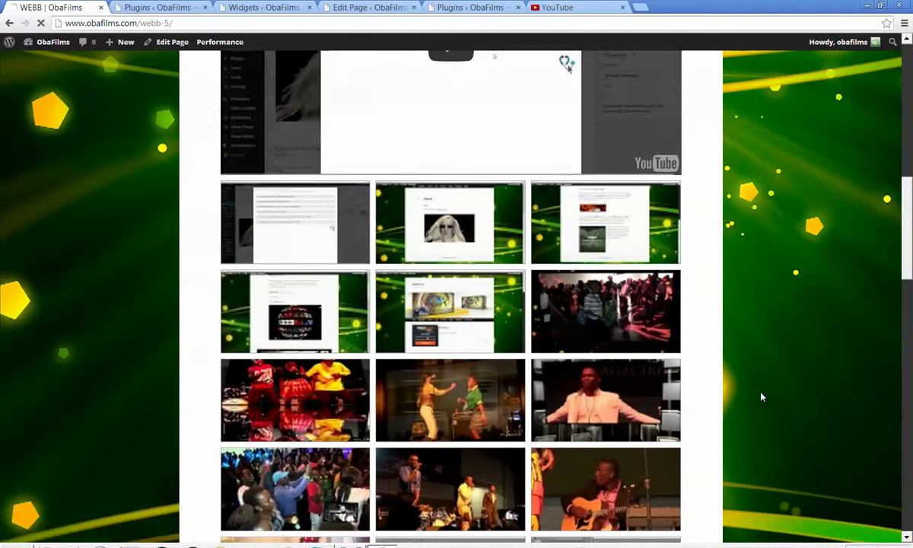
Examine the player and all video thumbnails in the WEBB page's Videos gallery, down to the last row.
scroll(760, 396, "up", 4)
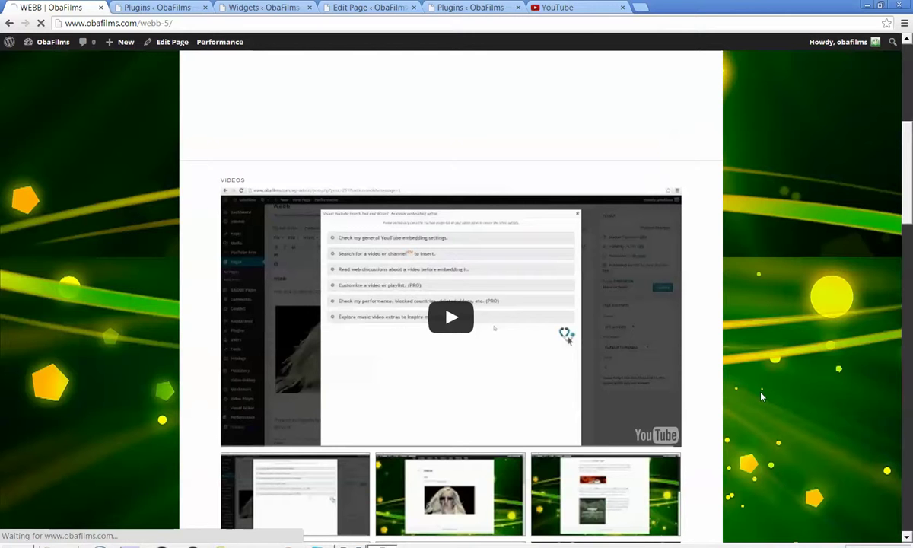
scroll(756, 412, "down", 2)
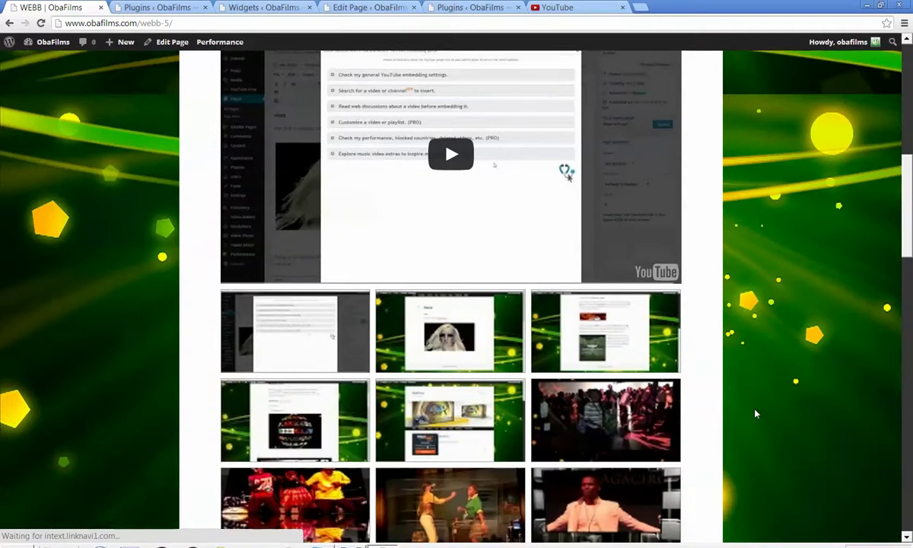
scroll(756, 413, "down", 5)
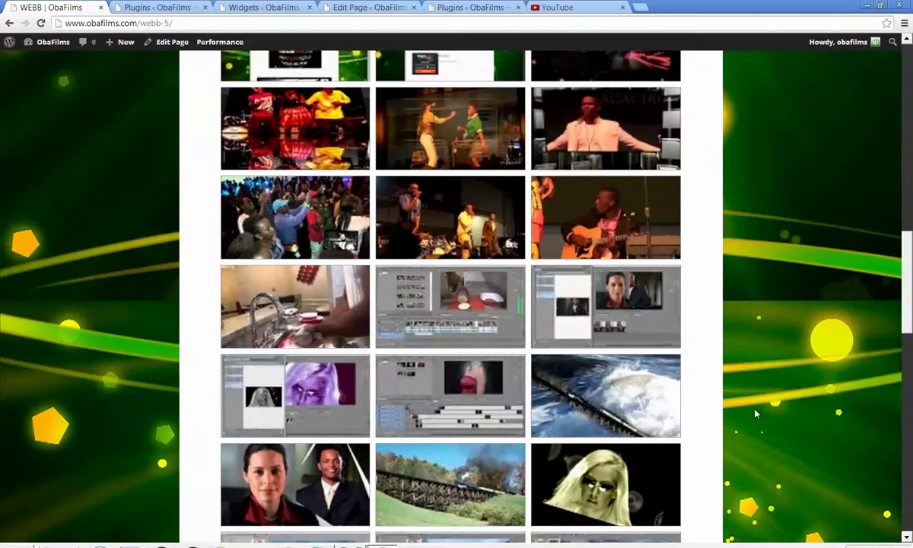
scroll(693, 340, "down", 6)
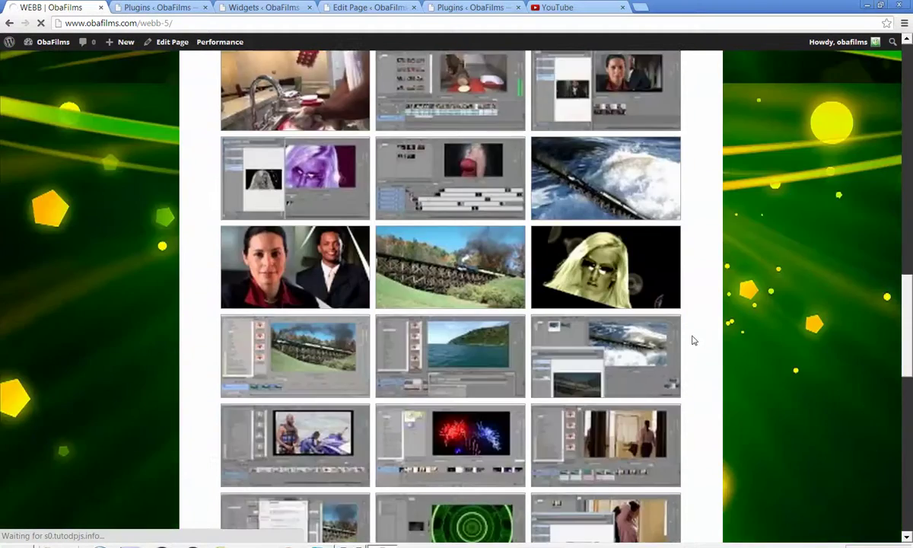
scroll(693, 340, "down", 5)
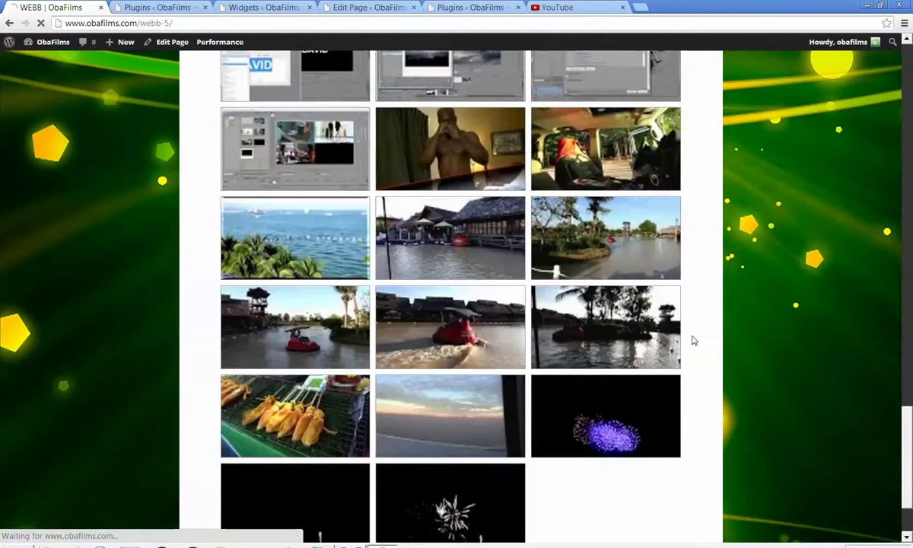
scroll(693, 340, "down", 3)
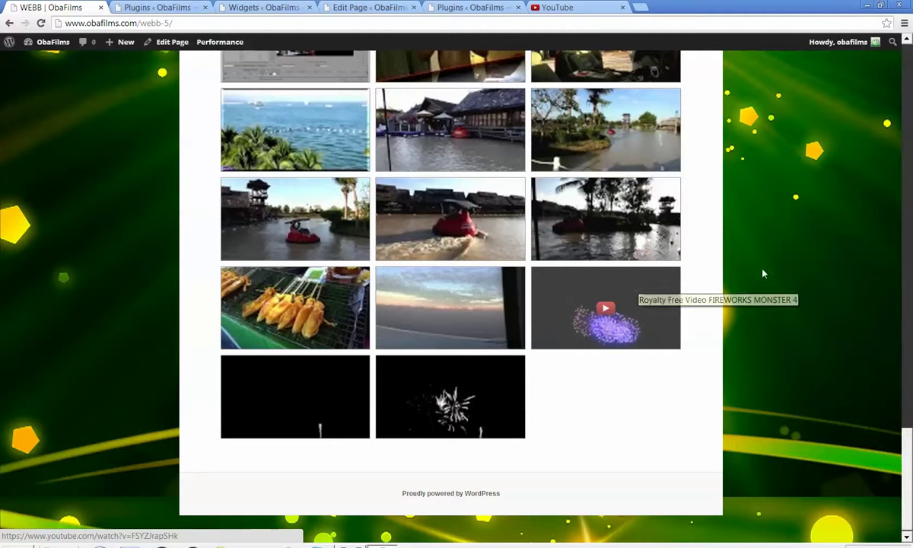
scroll(707, 251, "up", 2)
scroll(742, 276, "up", 1)
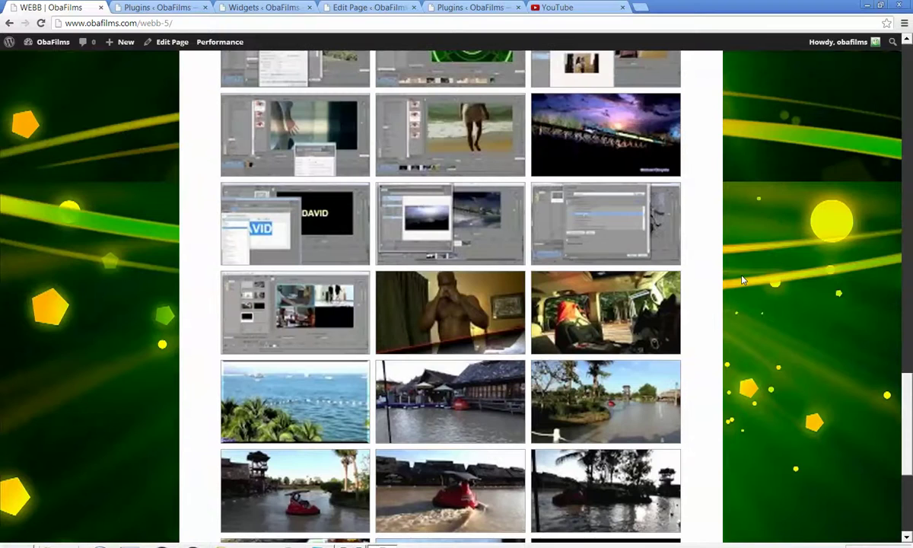
scroll(736, 283, "down", 2)
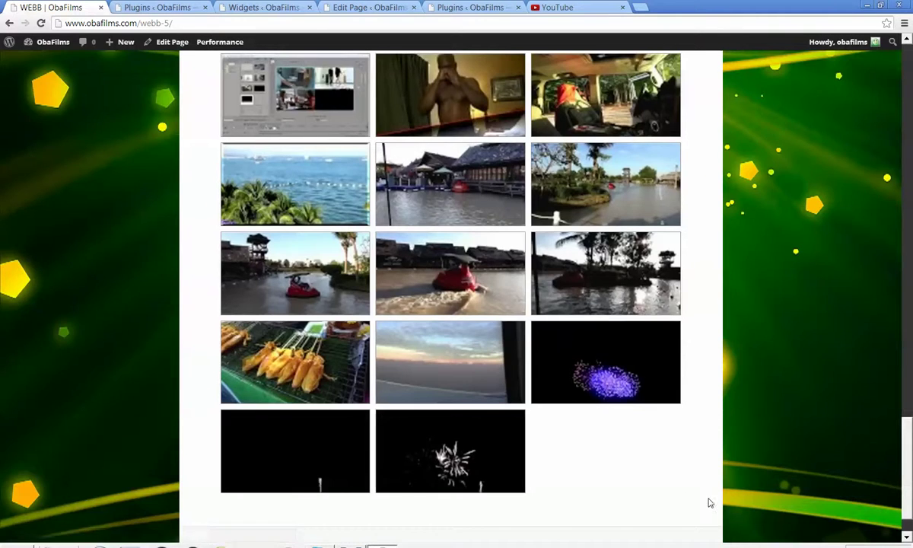
scroll(709, 499, "up", 5)
scroll(708, 505, "up", 1)
scroll(708, 505, "down", 4)
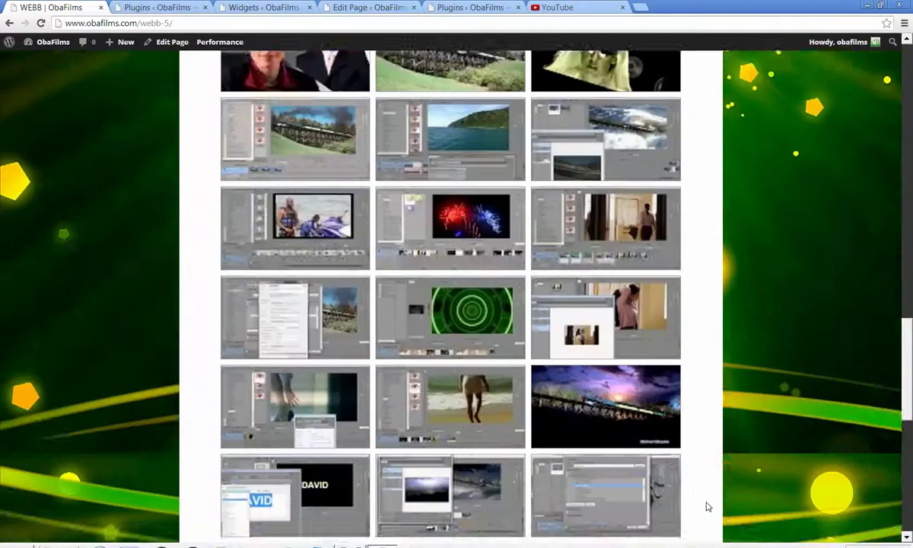
scroll(353, 154, "down", 3)
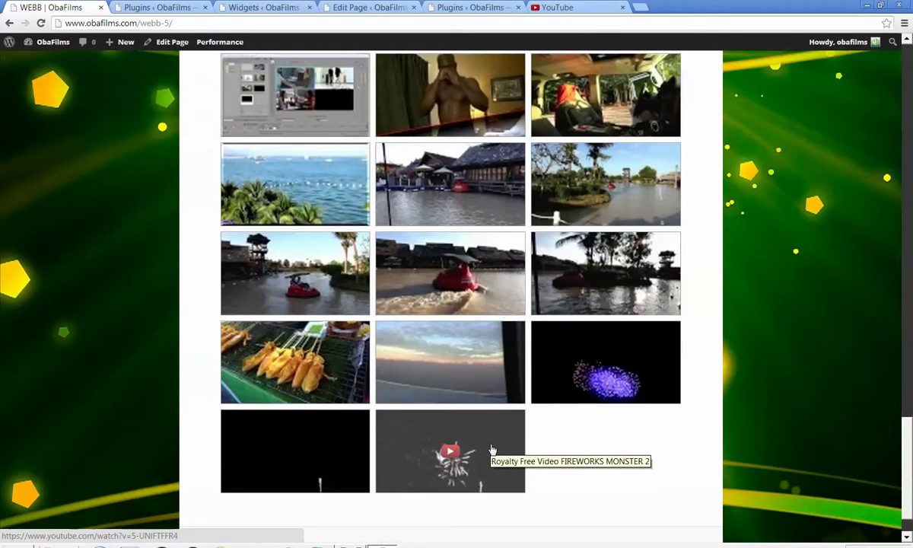
scroll(490, 449, "up", 10)
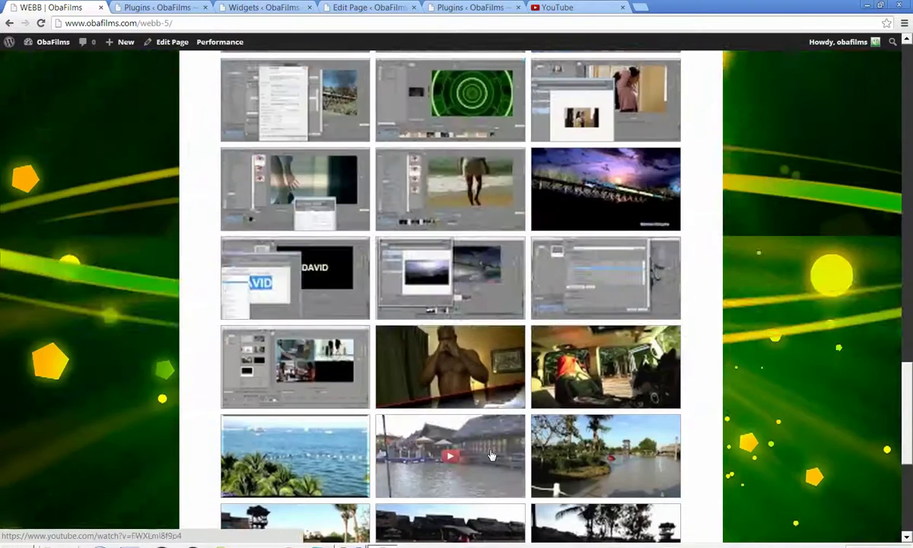
scroll(491, 457, "up", 15)
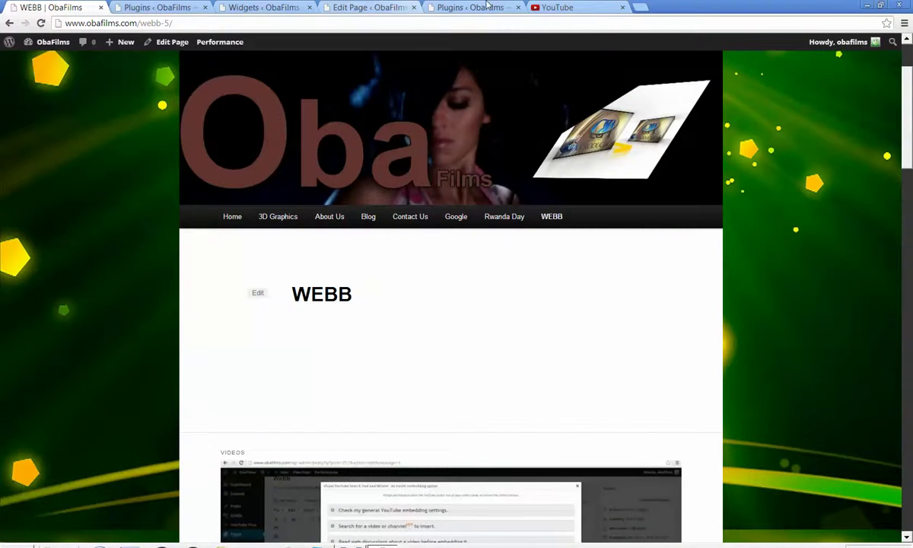
Close the YouTube account settings page and collapse the Youtube Channel Gallery widget in Footer Area One.
left_click(558, 9)
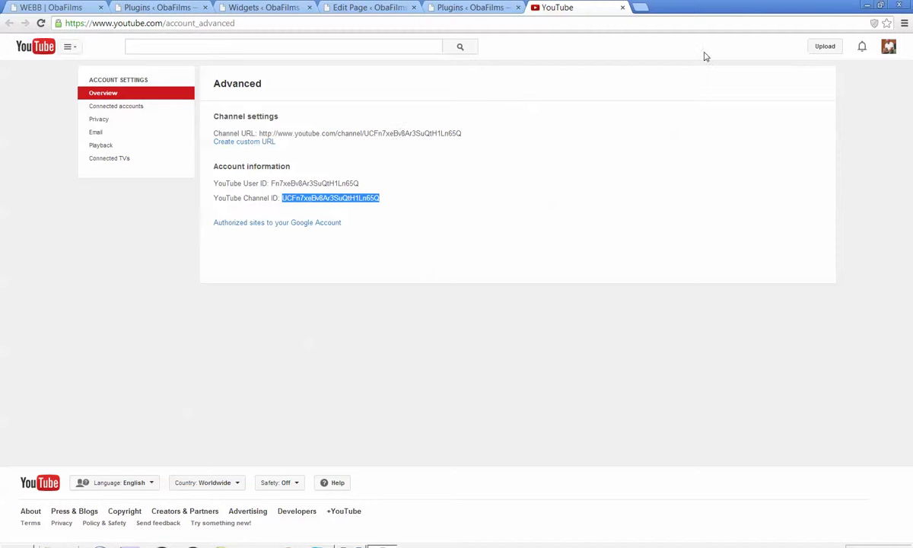
left_click(623, 8)
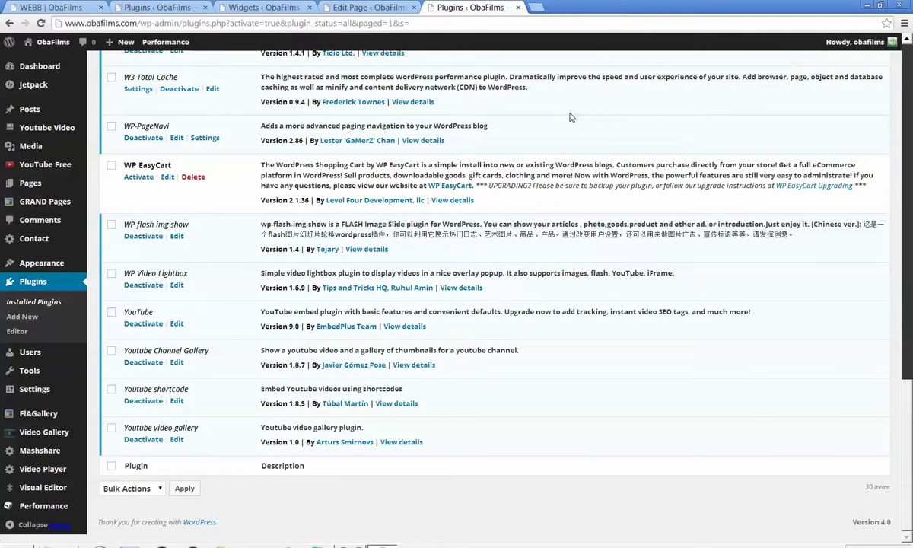
left_click(348, 9)
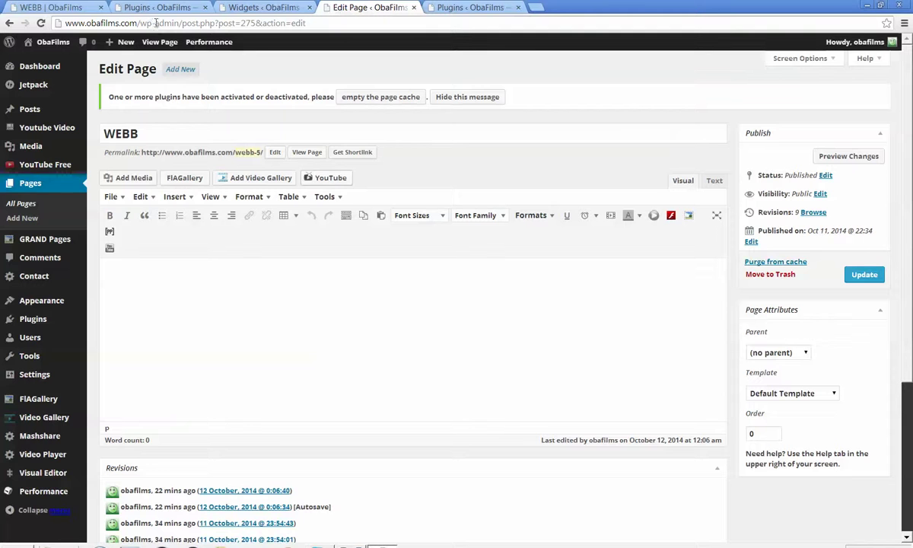
left_click(53, 8)
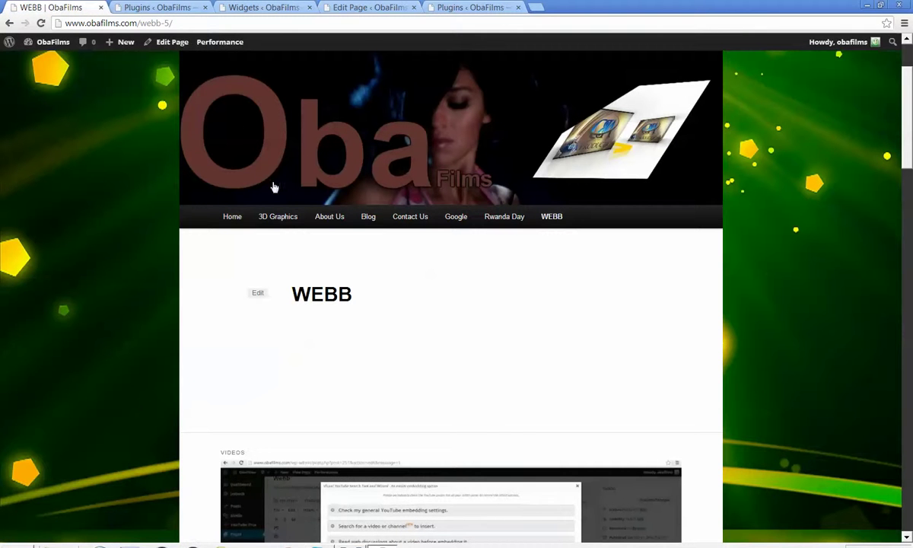
left_click(162, 9)
left_click(256, 9)
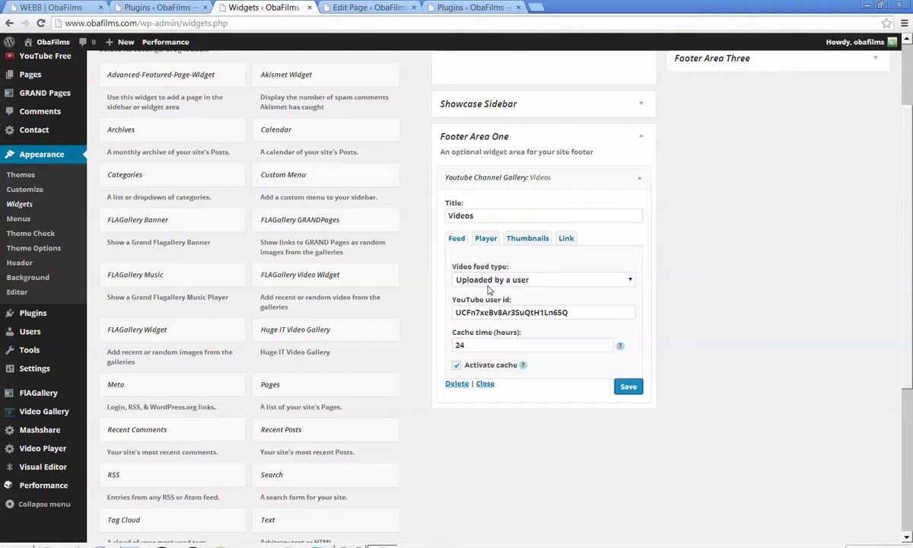
left_click(639, 181)
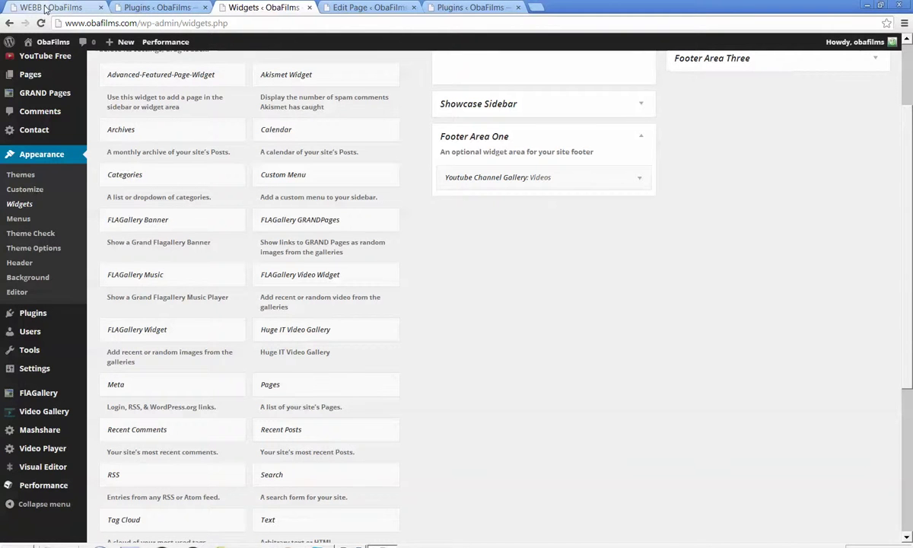
Go back to the WEBB page and browse the channel's video thumbnails once more.
left_click(46, 8)
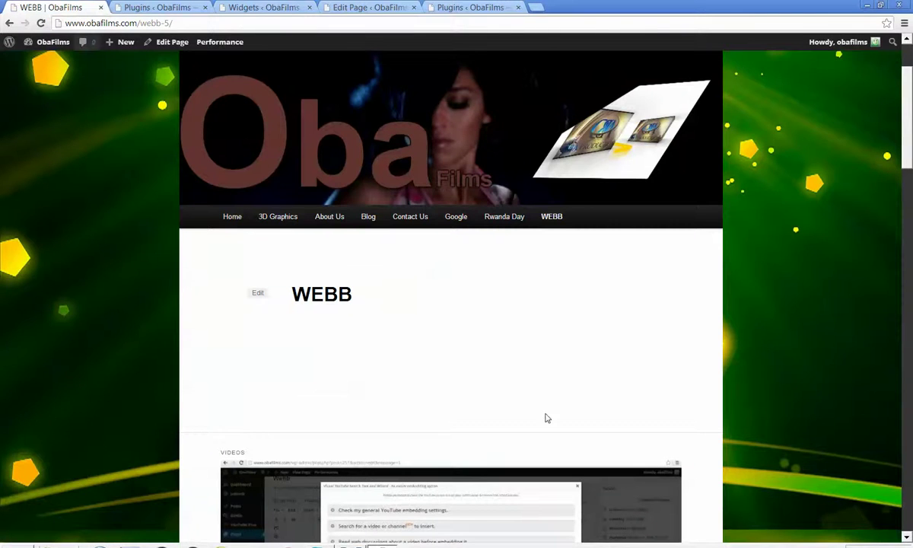
scroll(546, 417, "down", 7)
scroll(546, 418, "down", 9)
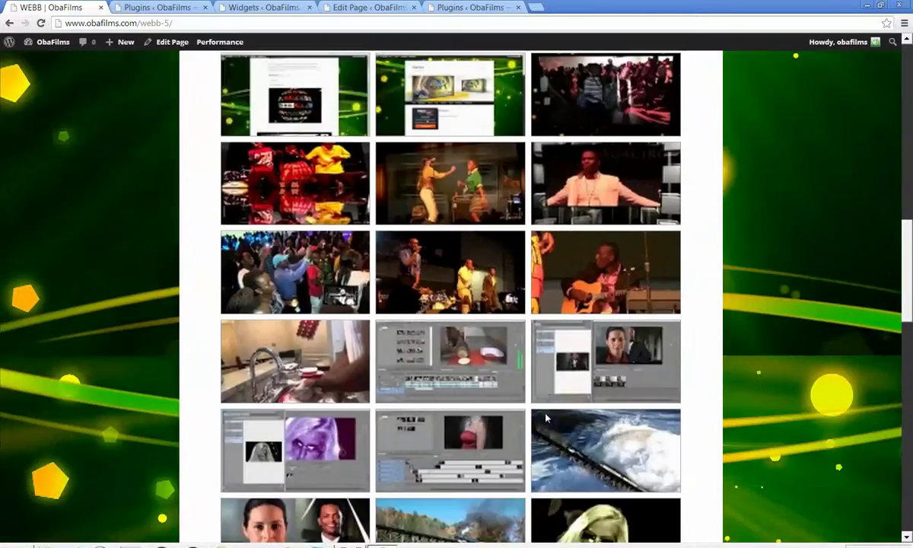
scroll(546, 418, "down", 4)
scroll(543, 425, "up", 10)
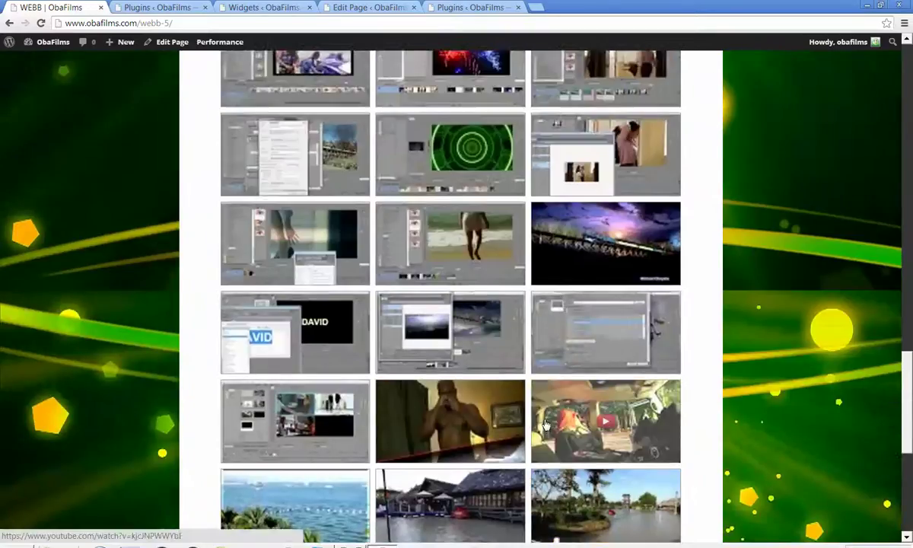
Open the Add Plugins page, look over the featured plugins and popular tags, and place the cursor in the plugin search field.
scroll(550, 423, "up", 8)
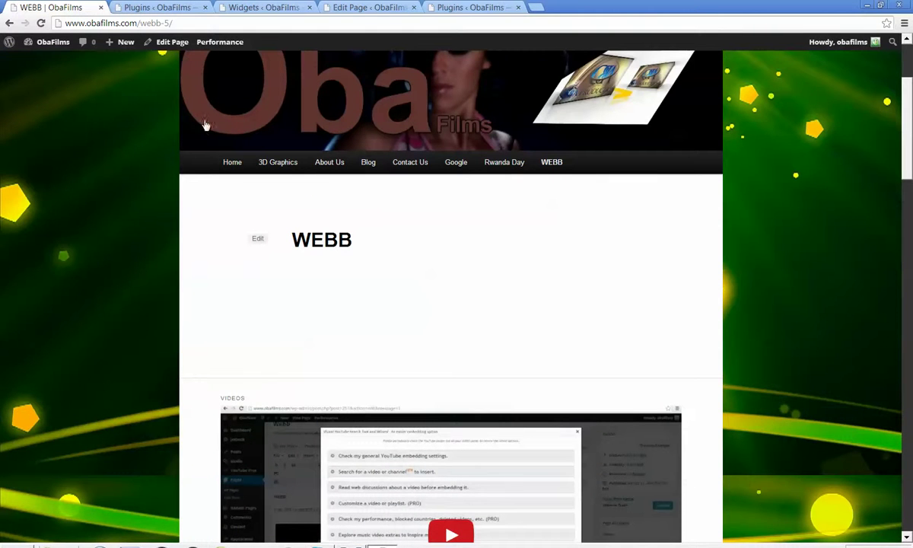
left_click(148, 8)
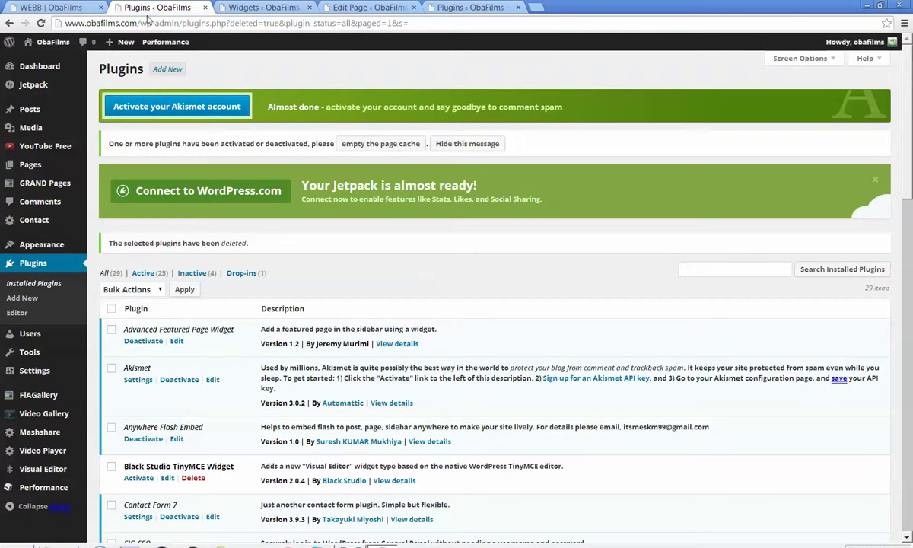
left_click(25, 302)
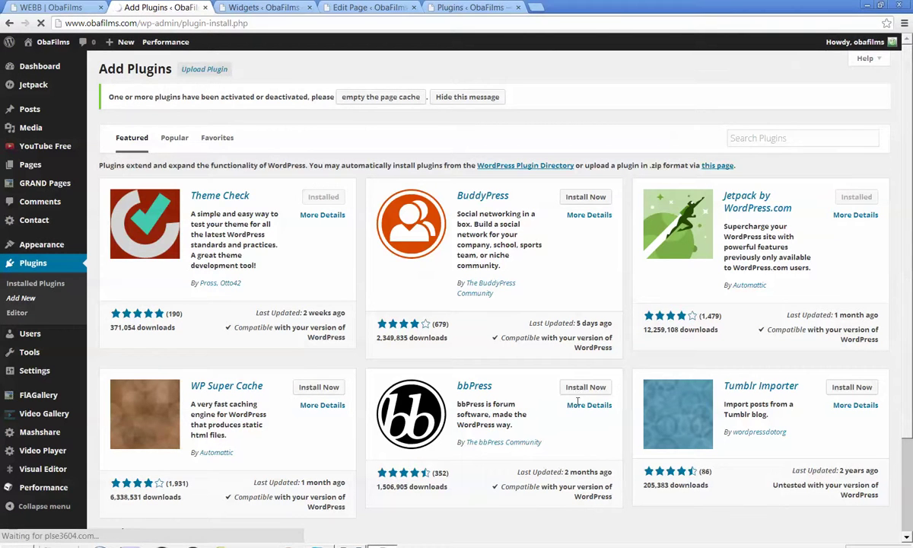
scroll(468, 347, "down", 3)
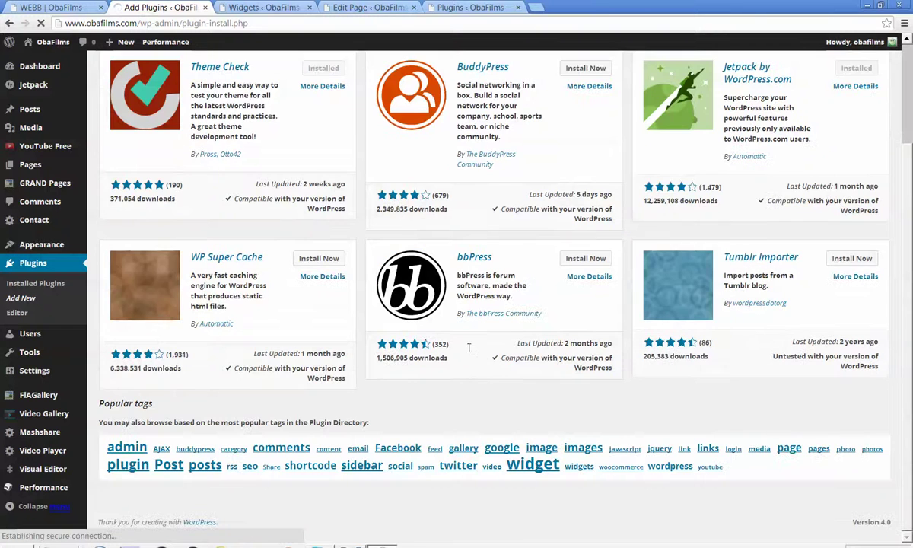
scroll(191, 213, "up", 2)
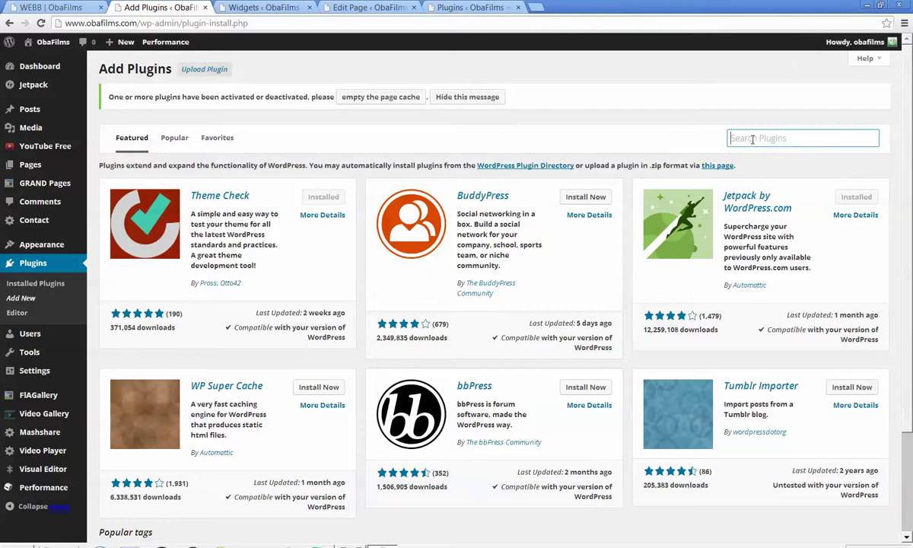
left_click(752, 139)
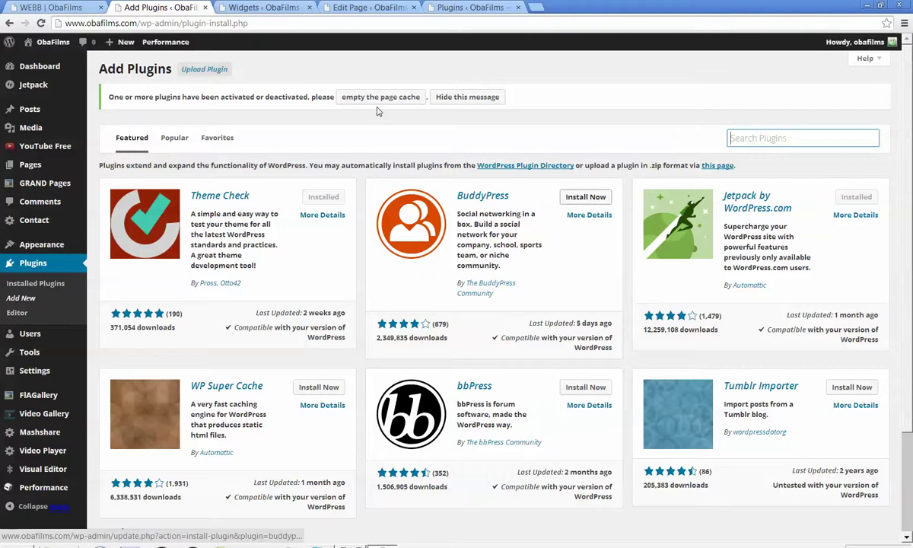
Look through the list of installed plugins on the Plugins page, checking which ones are active.
left_click(466, 7)
scroll(524, 374, "up", 3)
scroll(522, 375, "up", 5)
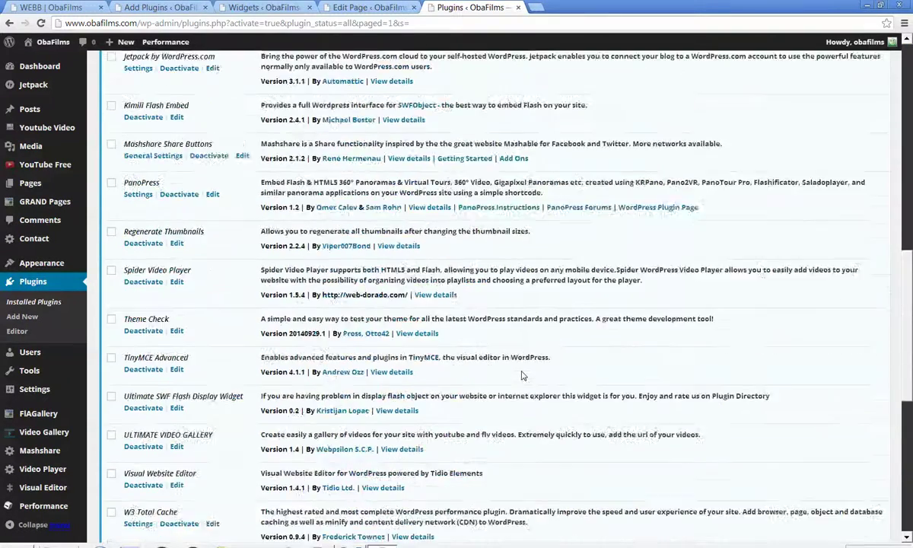
scroll(280, 305, "up", 4)
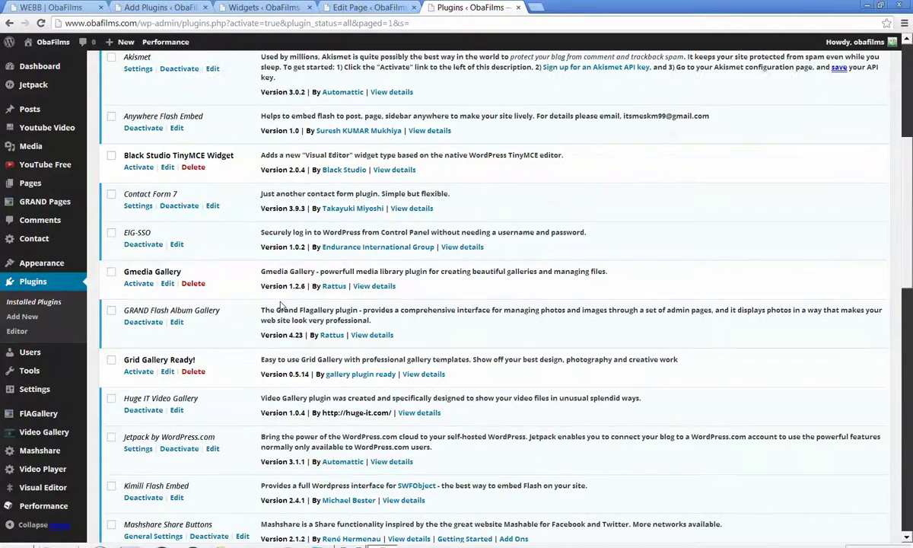
scroll(278, 303, "up", 4)
scroll(262, 286, "down", 2)
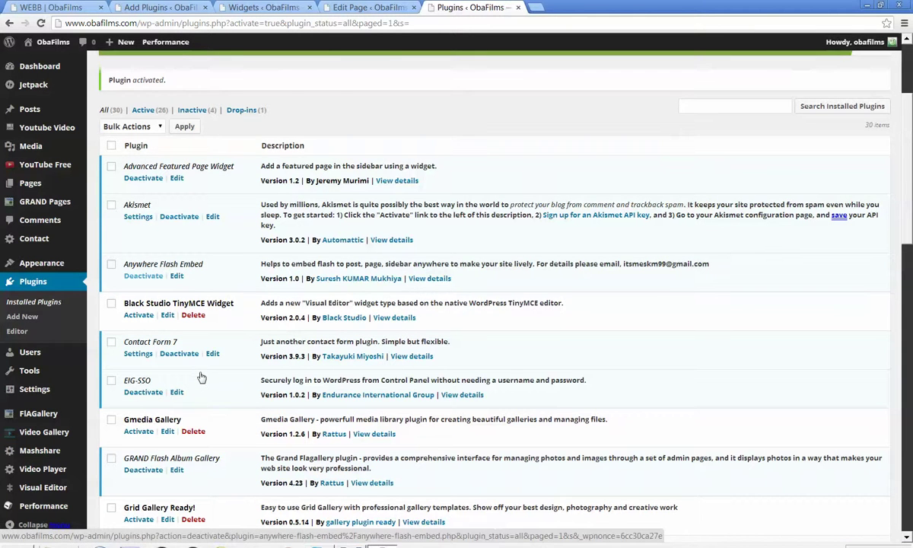
scroll(199, 377, "down", 3)
scroll(197, 391, "down", 2)
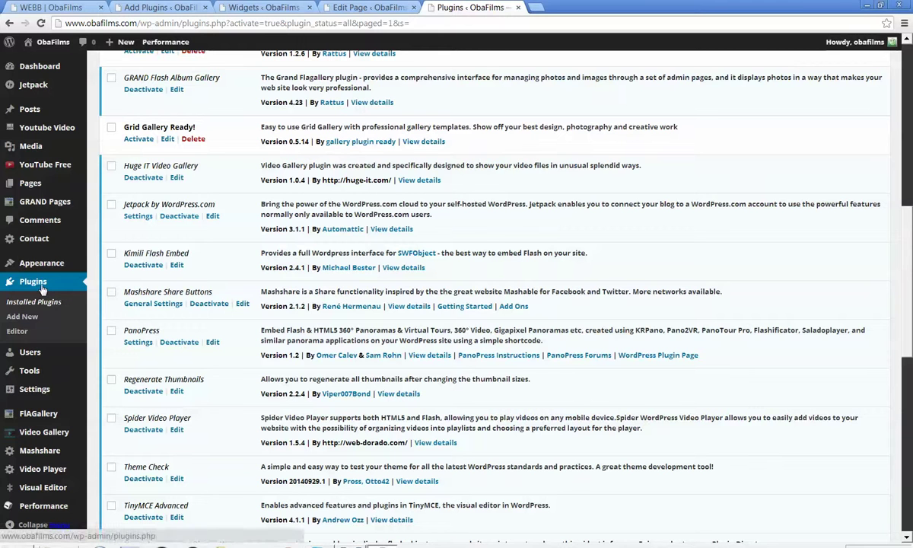
mouse_move(40, 264)
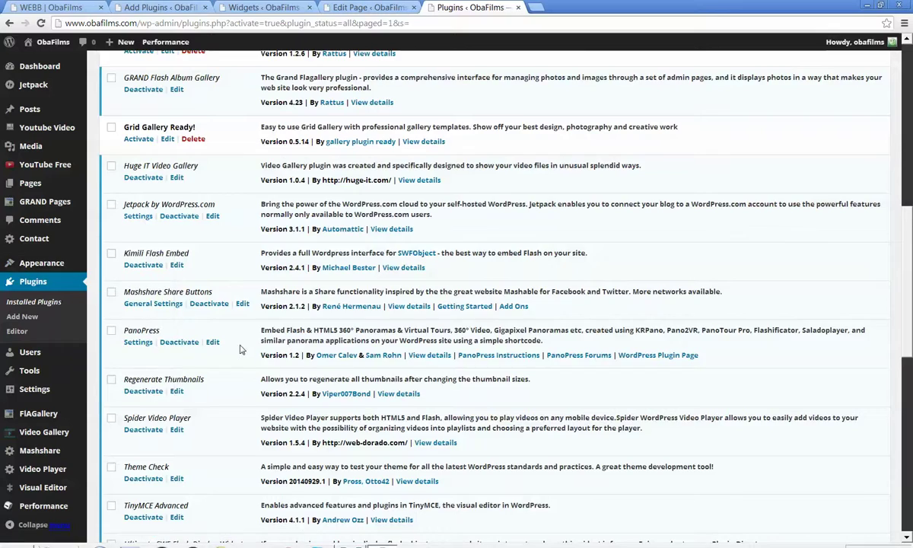
scroll(295, 384, "up", 6)
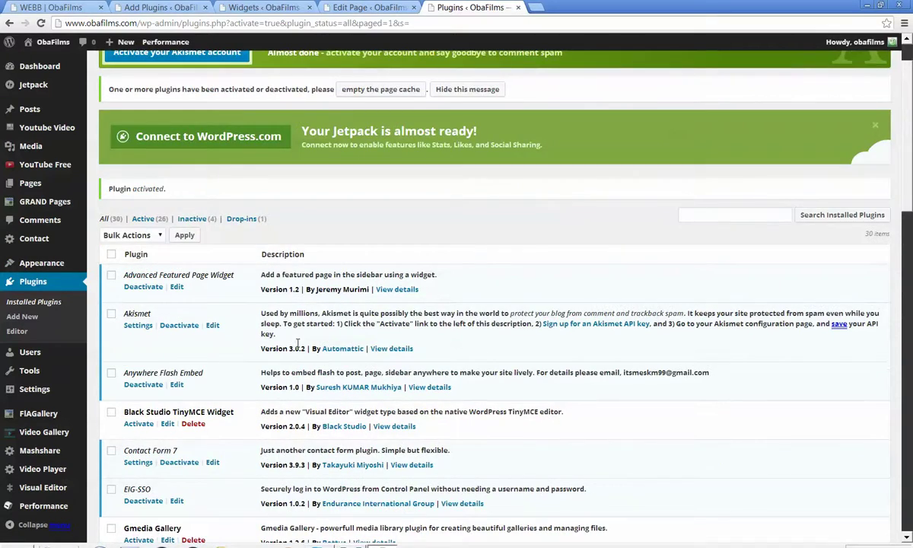
scroll(298, 342, "down", 10)
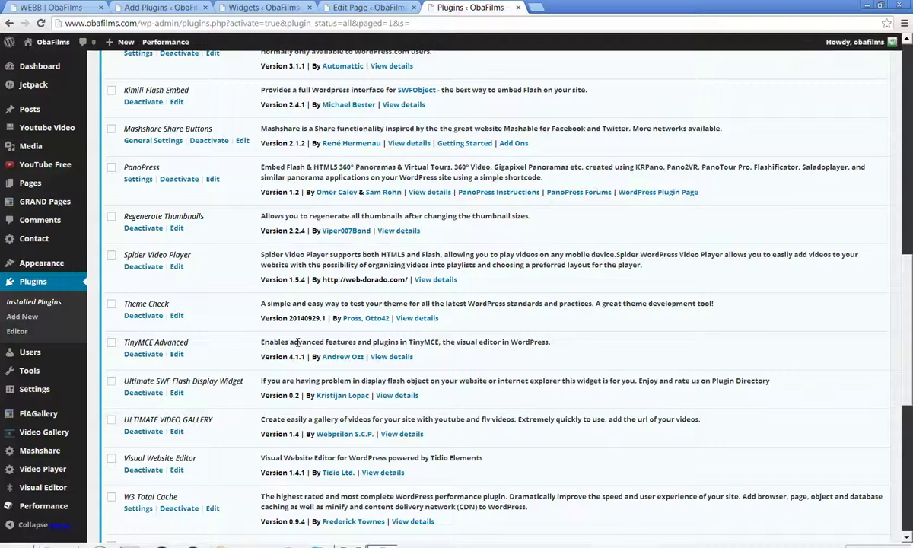
scroll(298, 343, "down", 1)
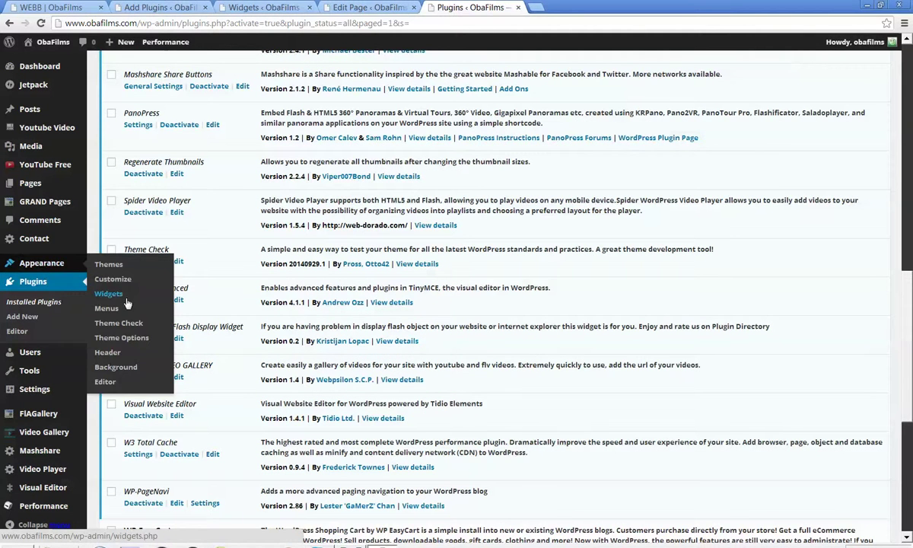
Add the FLAGallery Video Widget to the Main Sidebar, collapse it, and return it to the available widgets.
left_click(265, 11)
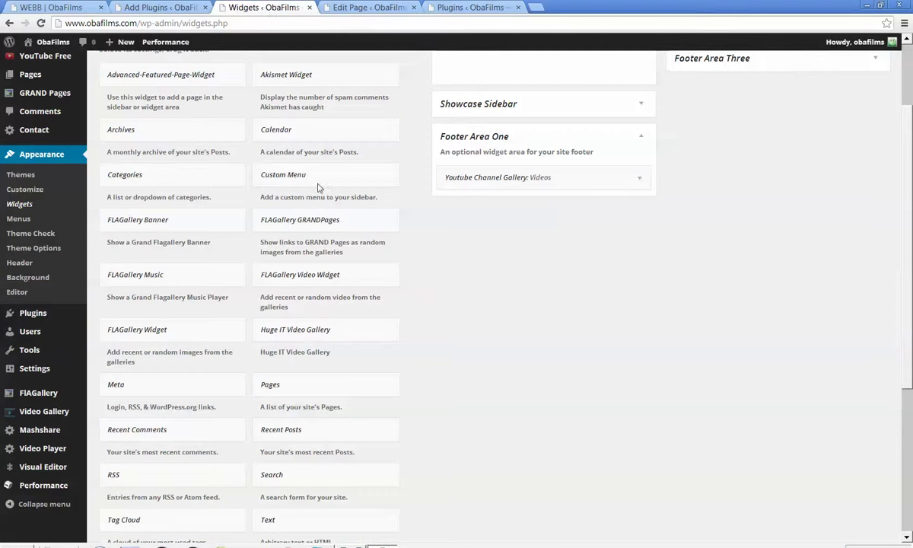
scroll(401, 355, "up", 2)
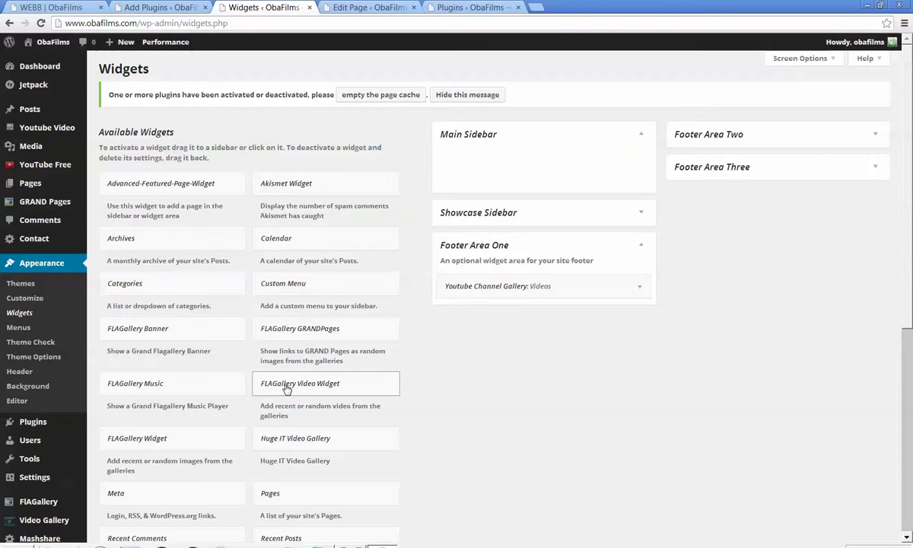
left_click_drag(287, 388, 476, 168)
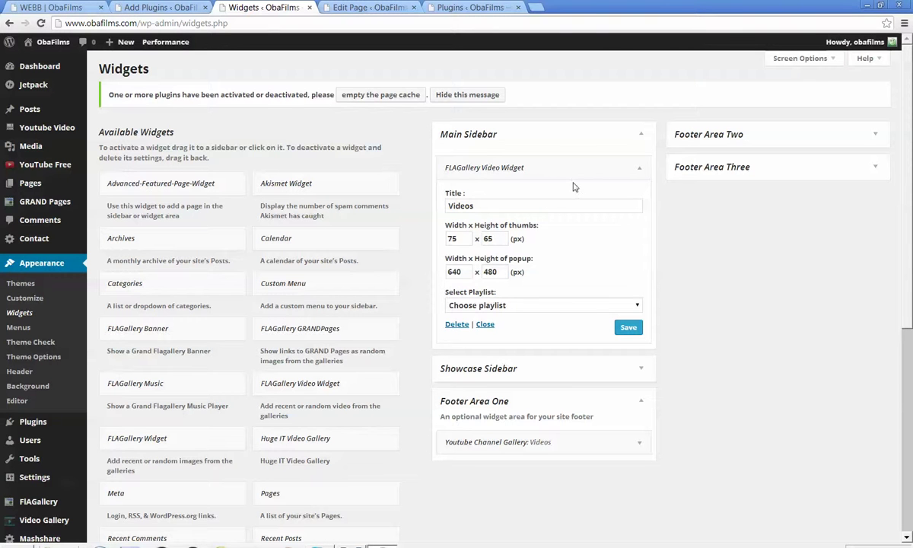
left_click(639, 169)
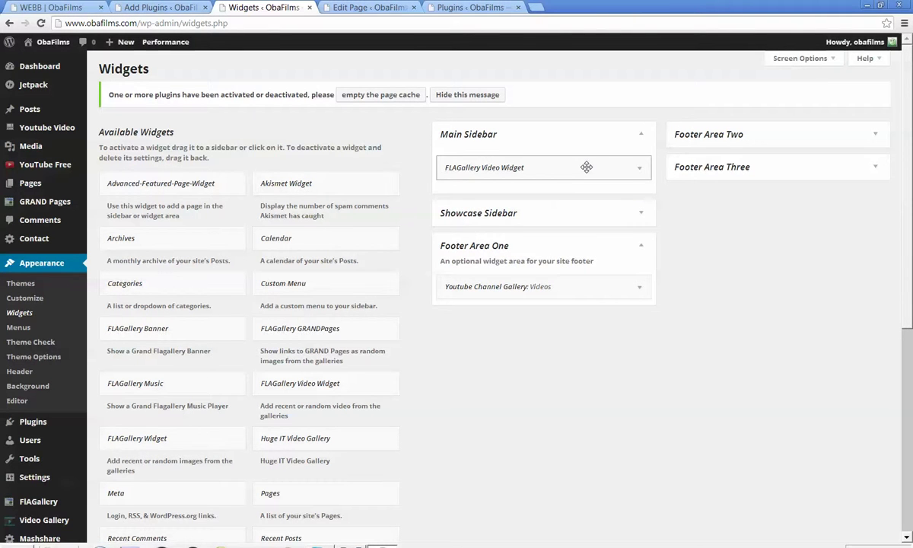
left_click_drag(585, 167, 219, 240)
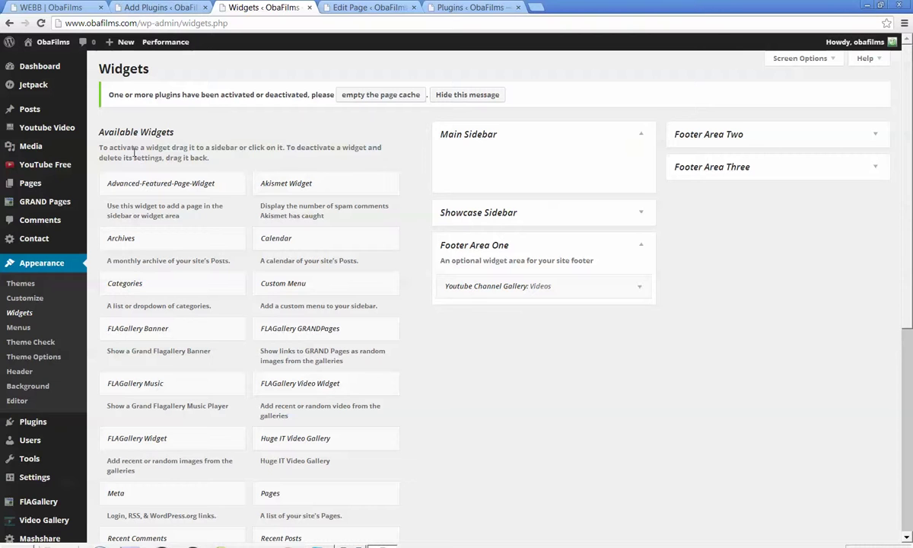
Review the Youtube Channel Gallery widget's feed settings and the Showcase Sidebar, then collapse Footer Area One.
left_click(640, 288)
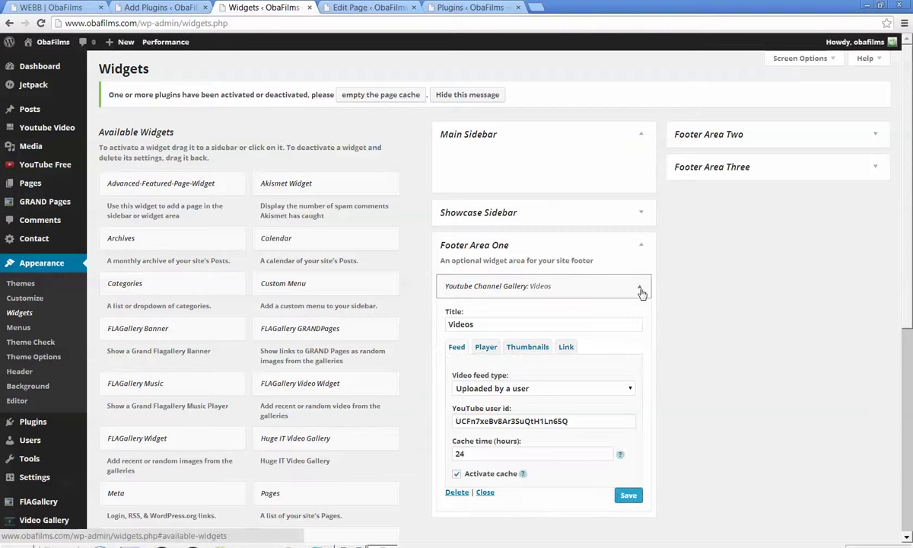
left_click(643, 213)
left_click(643, 214)
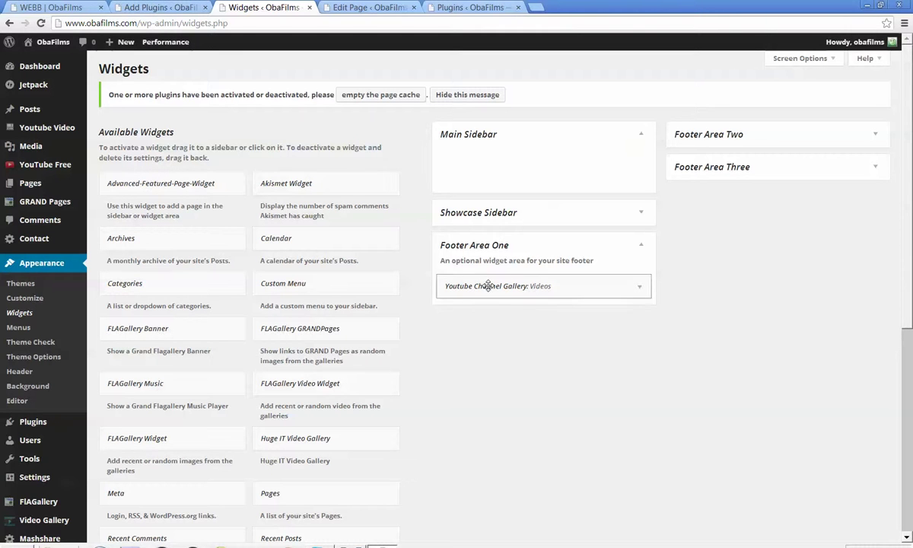
left_click(641, 290)
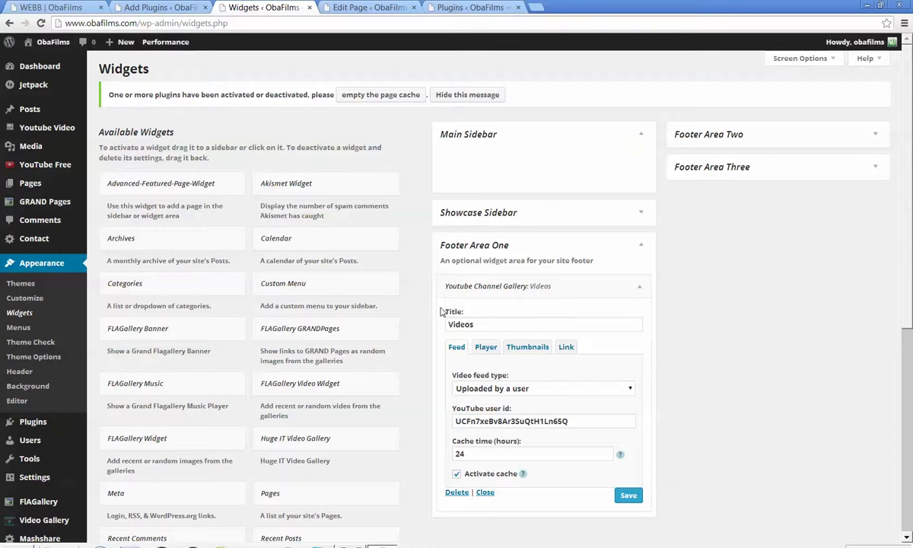
left_click(641, 248)
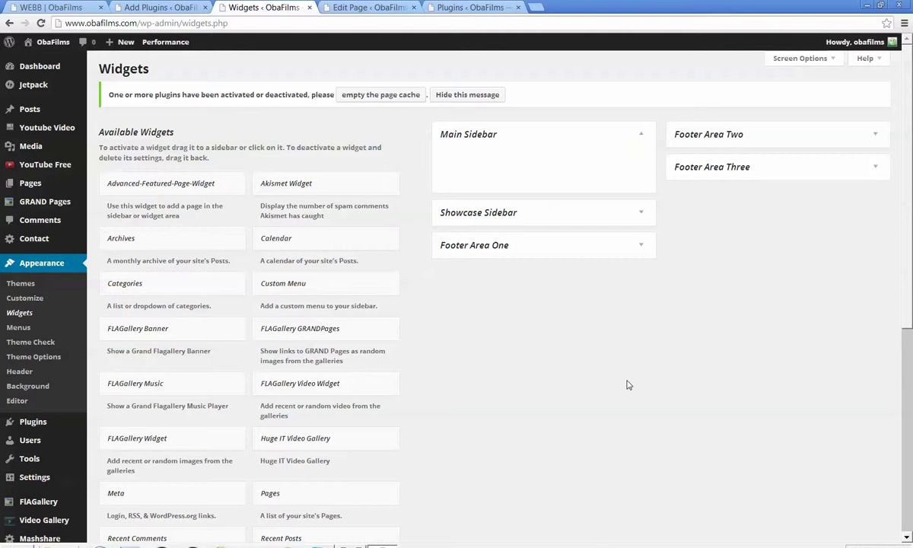
Revisit the Add Plugins page and view the Footer Area One widget's settings again, collapsing the area when finished.
left_click(144, 8)
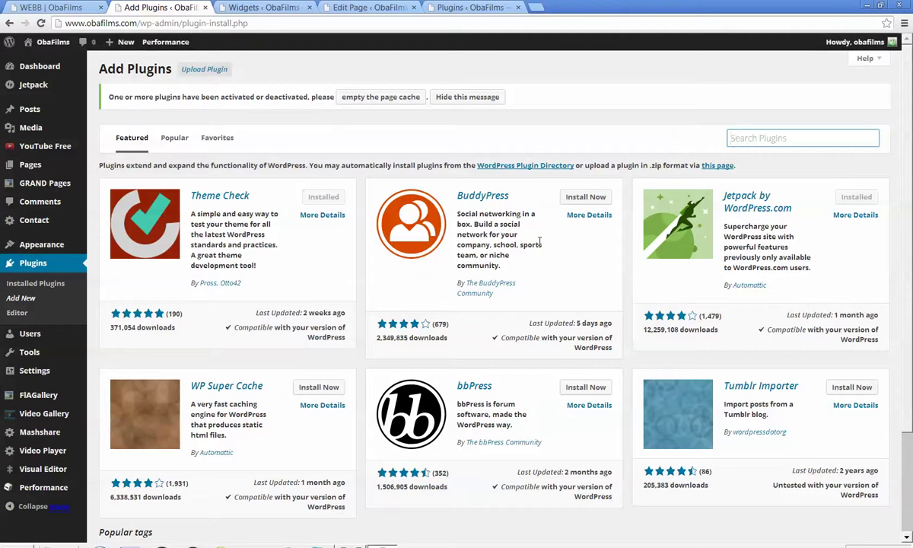
left_click(261, 8)
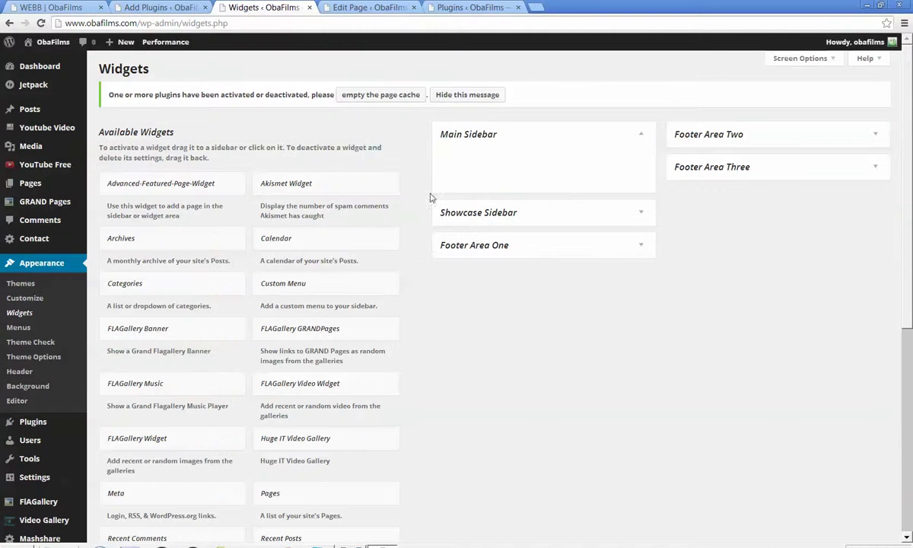
left_click(635, 245)
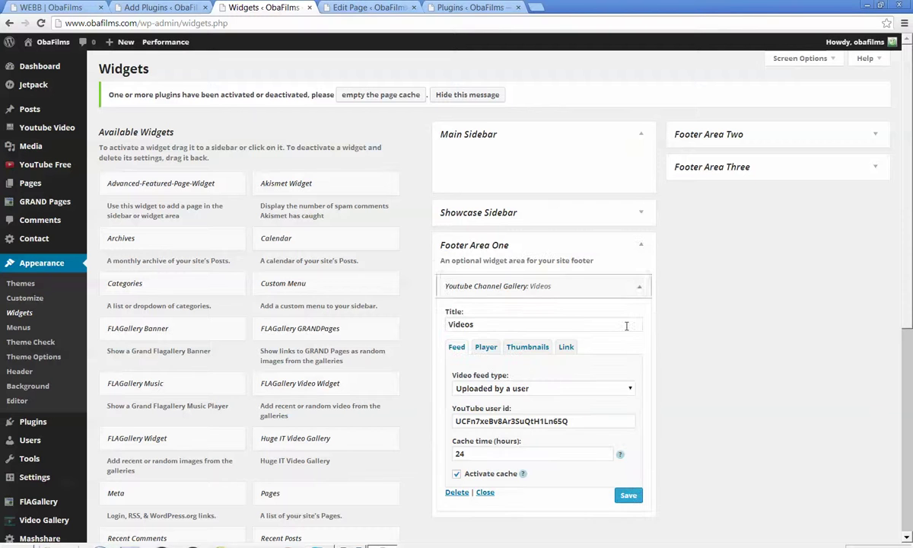
left_click(641, 245)
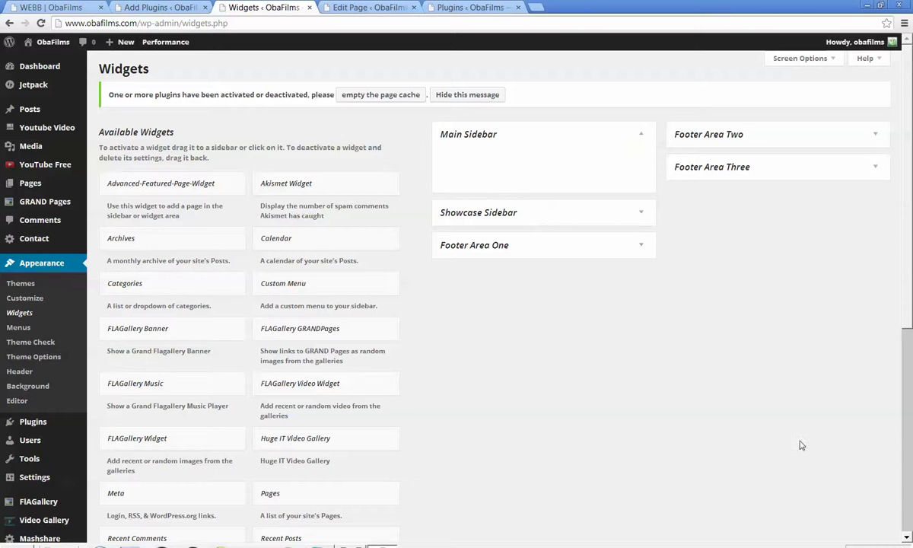
left_click(852, 545)
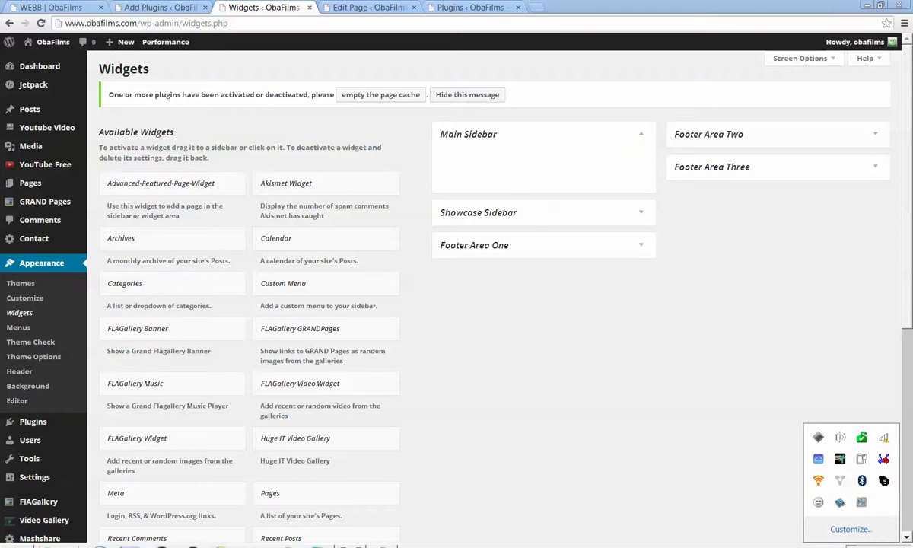